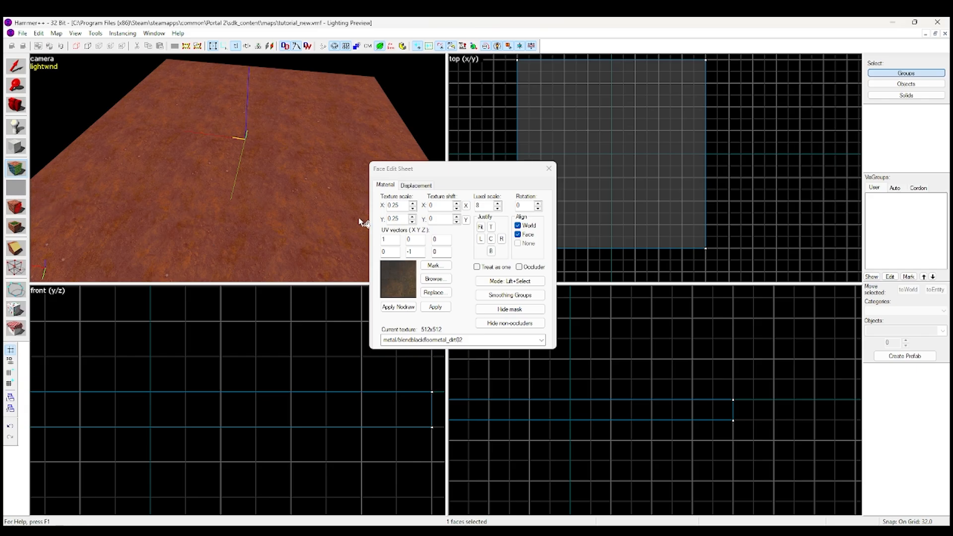
Show the displacement tools for the selected floor face
{"action": "left_click", "coordinate": [417, 185]}
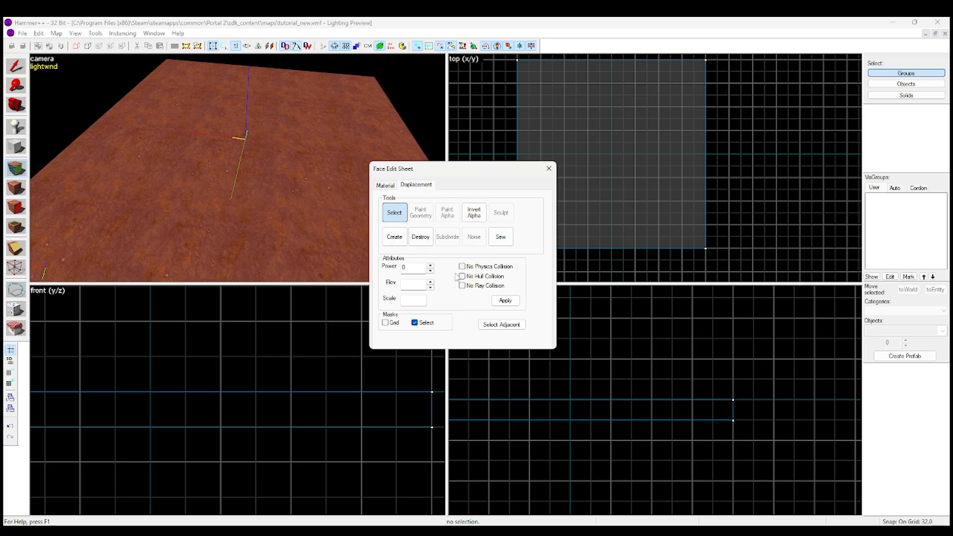
{"action": "left_click", "coordinate": [278, 23]}
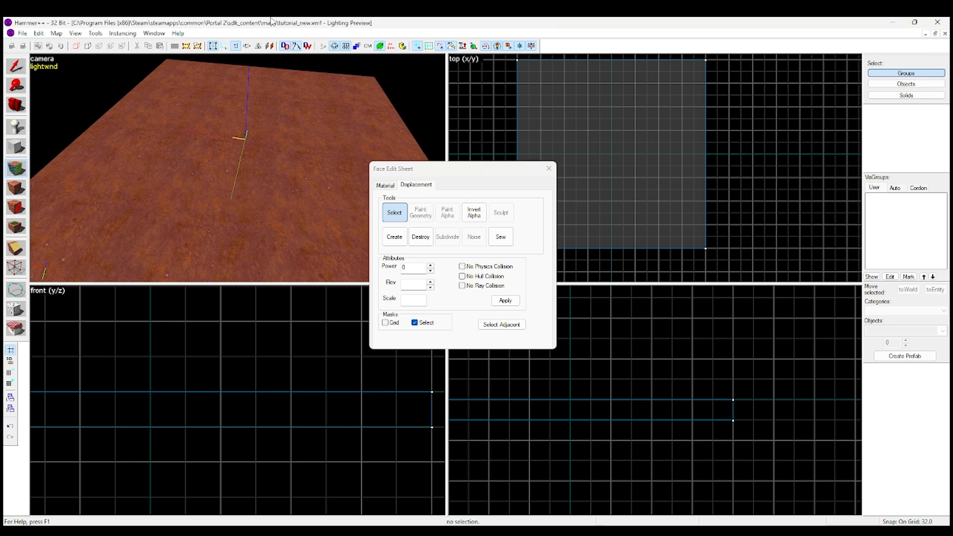
{"action": "scroll", "coordinate": [195, 152], "scroll_direction": "down", "scroll_amount": 2}
{"action": "scroll", "coordinate": [199, 157], "scroll_direction": "up", "scroll_amount": 1}
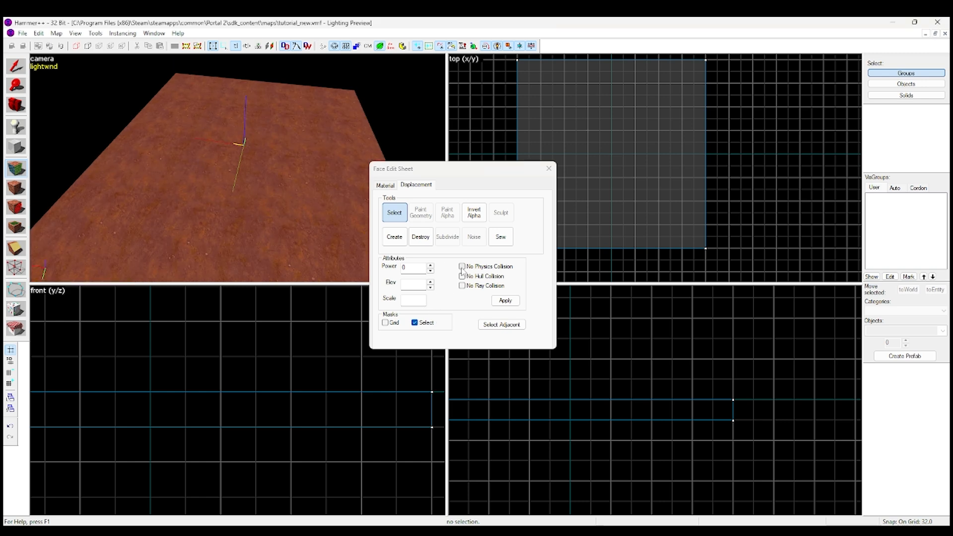
Create a displacement with power 2 on the selected floor face
{"action": "left_click", "coordinate": [395, 238]}
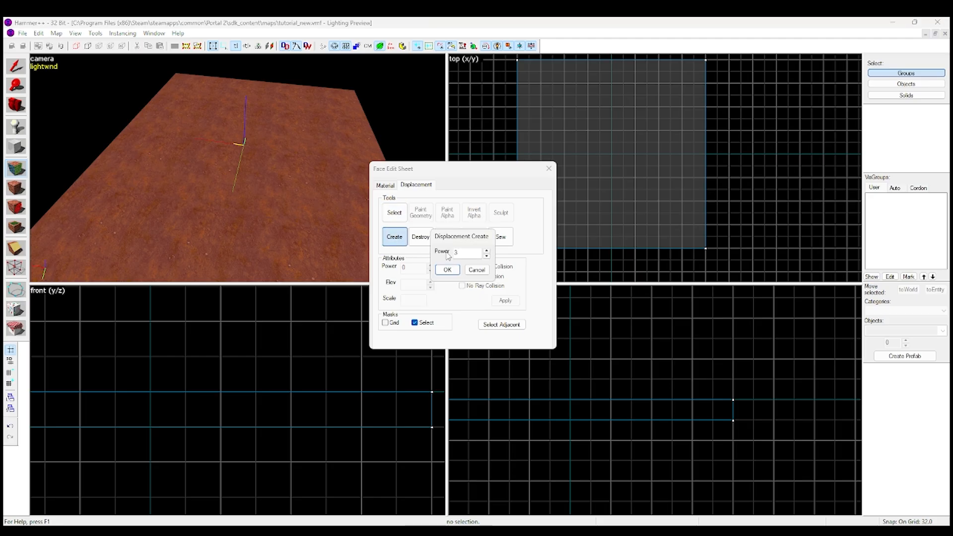
{"action": "left_click_drag", "start_coordinate": [453, 242], "coordinate": [449, 235]}
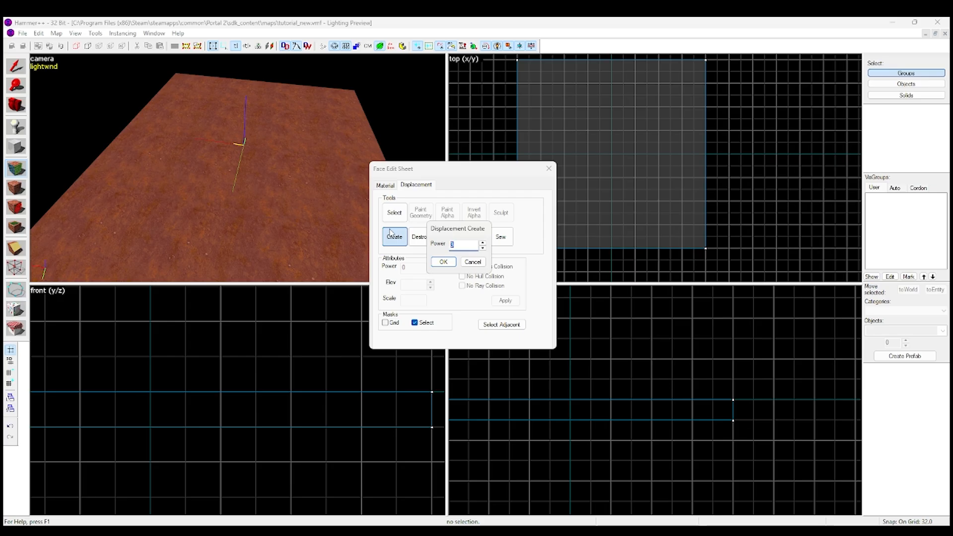
{"action": "left_click", "coordinate": [454, 246]}
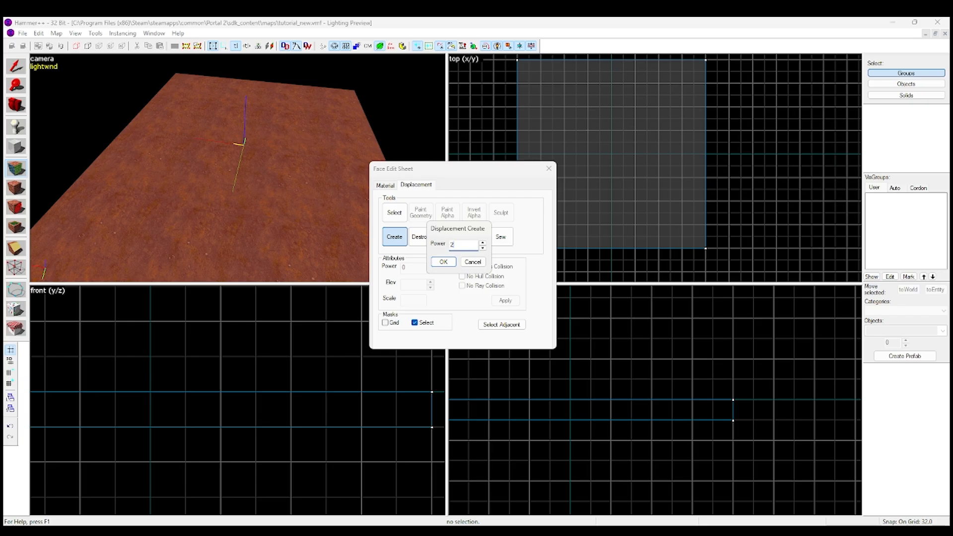
{"action": "left_click", "coordinate": [443, 262]}
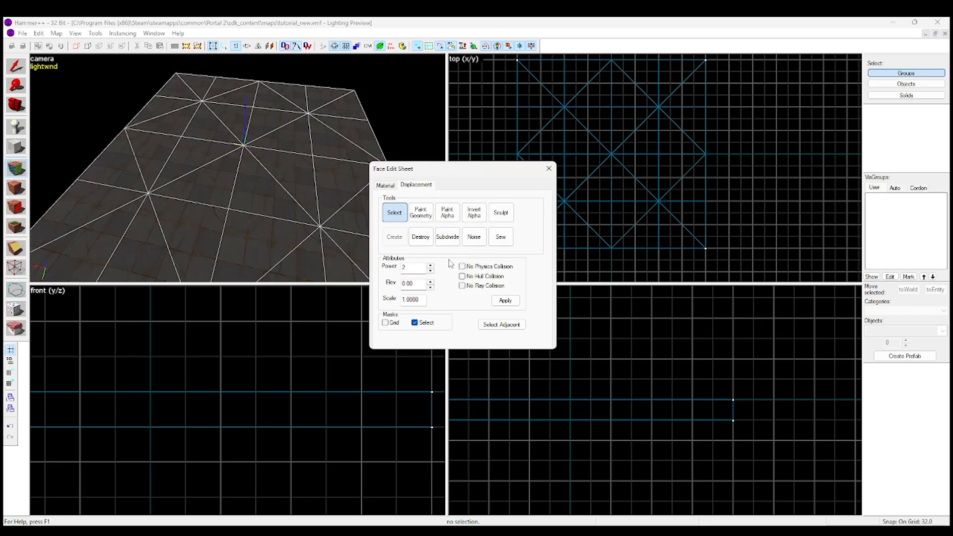
Examine the triangle grid of the power 2 displacement from several angles in the camera view
{"action": "key", "text": "d"}
{"action": "key", "text": "a"}
{"action": "key", "text": "z"}
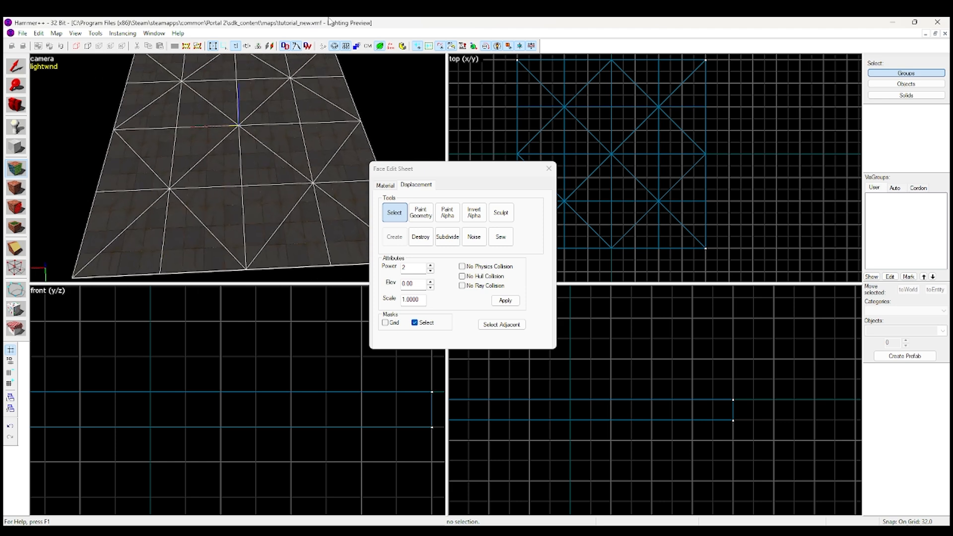
{"action": "key", "text": "a"}
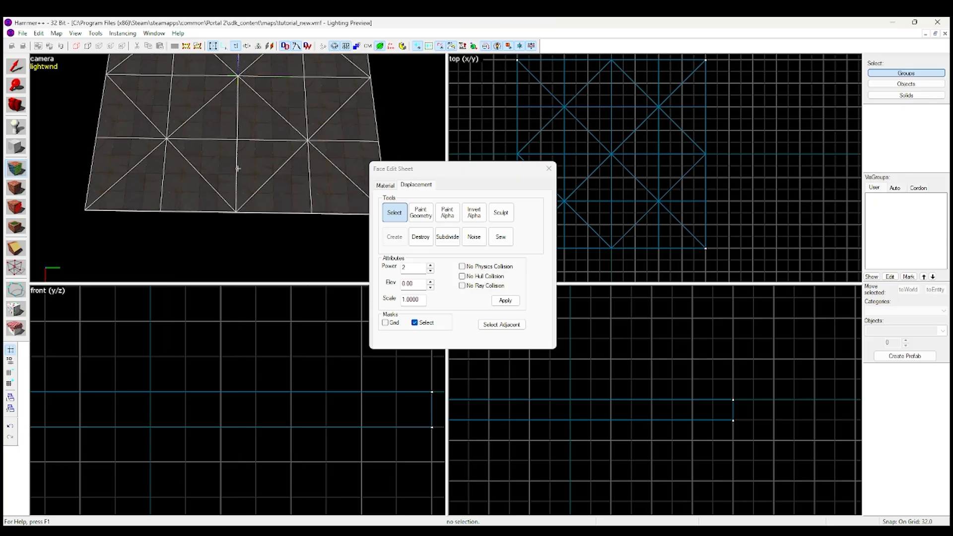
{"action": "key", "text": "a"}
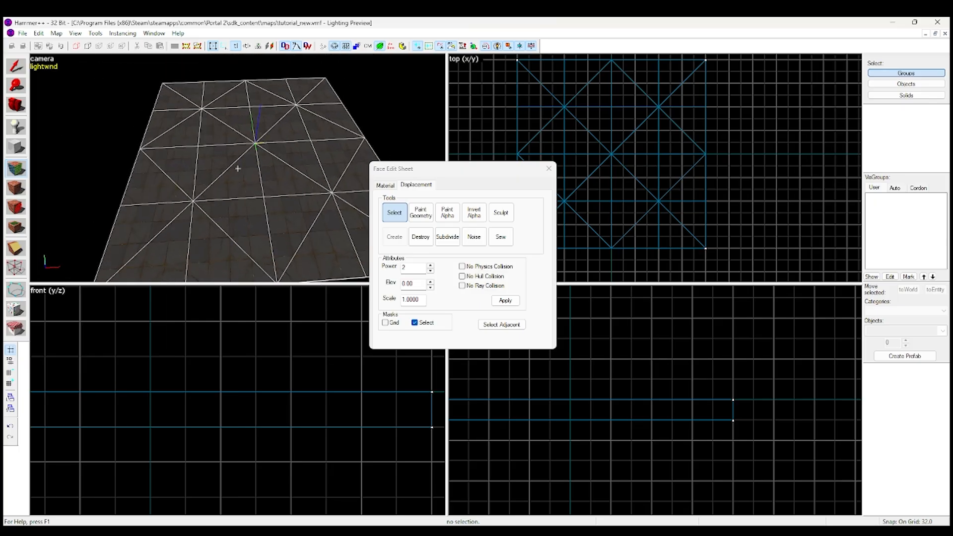
{"action": "key", "text": "w"}
{"action": "key", "text": "w"}
{"action": "key", "text": "a"}
{"action": "key", "text": "s"}
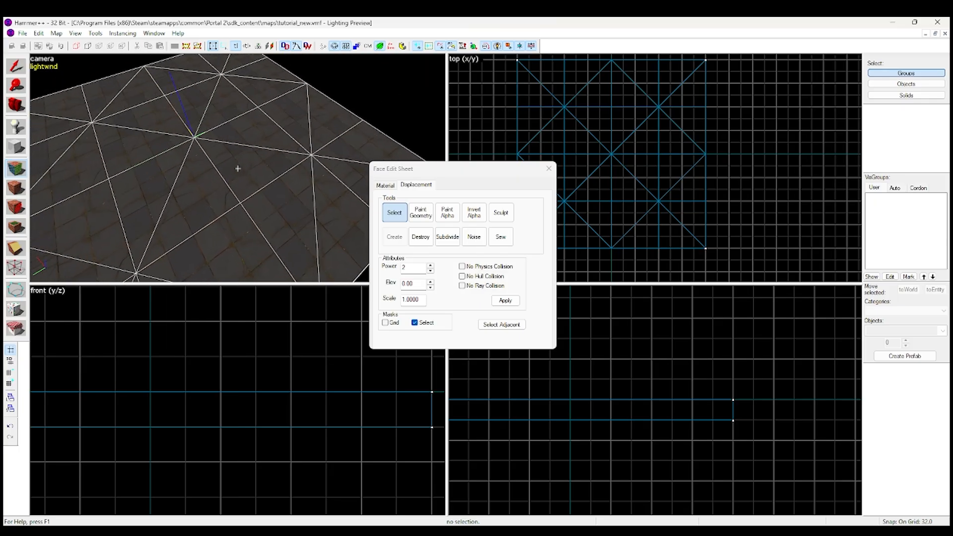
{"action": "key", "text": "z"}
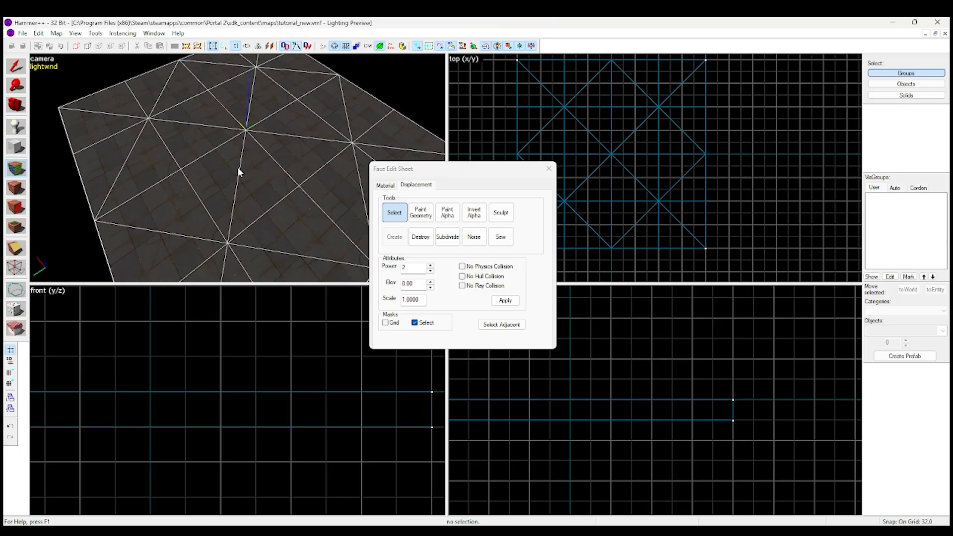
Destroy the floor's displacement and create a new one with power 3
{"action": "left_click", "coordinate": [421, 237]}
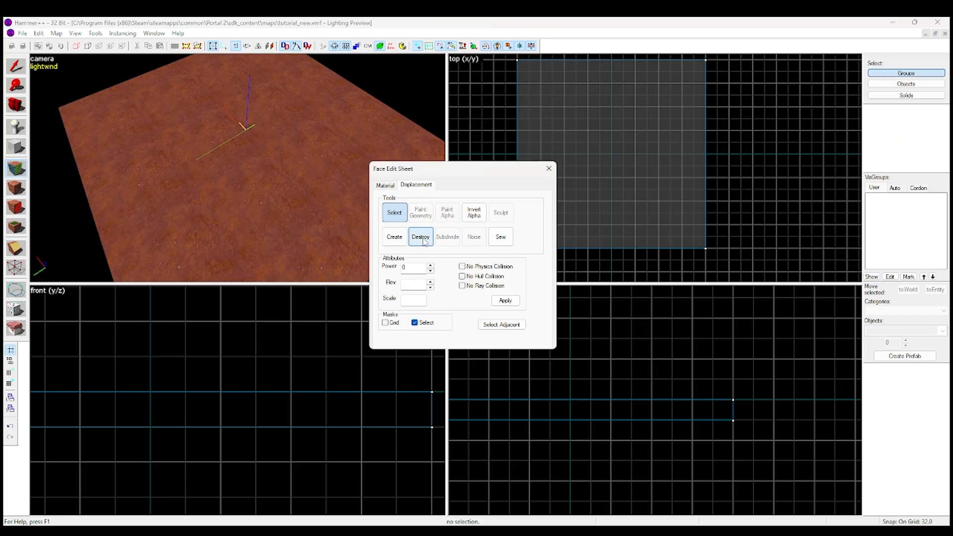
{"action": "left_click", "coordinate": [394, 238]}
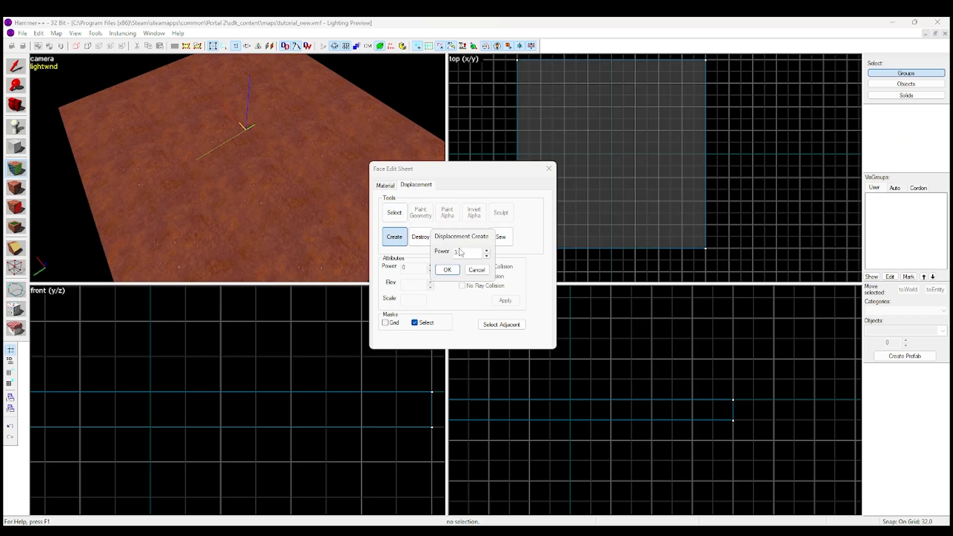
{"action": "left_click", "coordinate": [447, 270]}
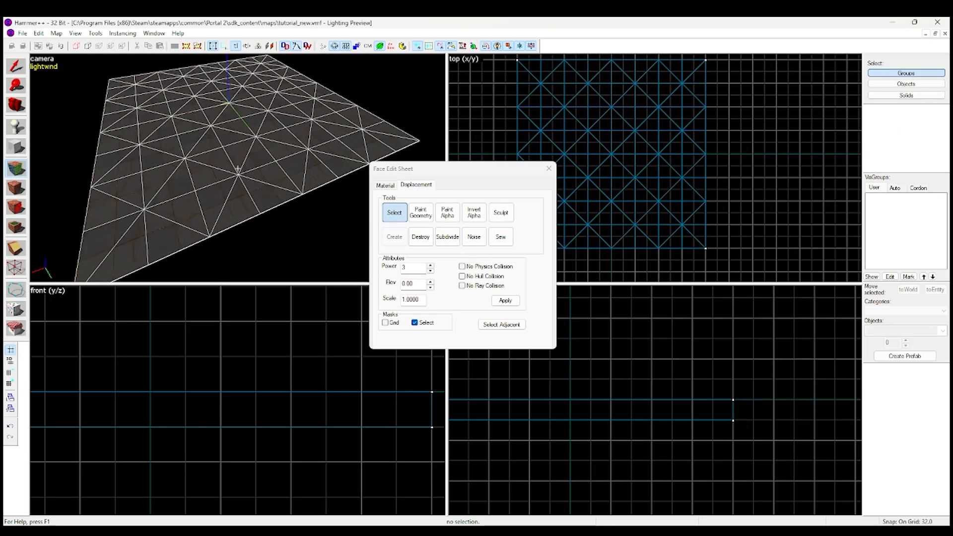
Examine the denser power 3 displacement mesh from all sides in the camera view and in the 2D side views
{"action": "key", "text": "d"}
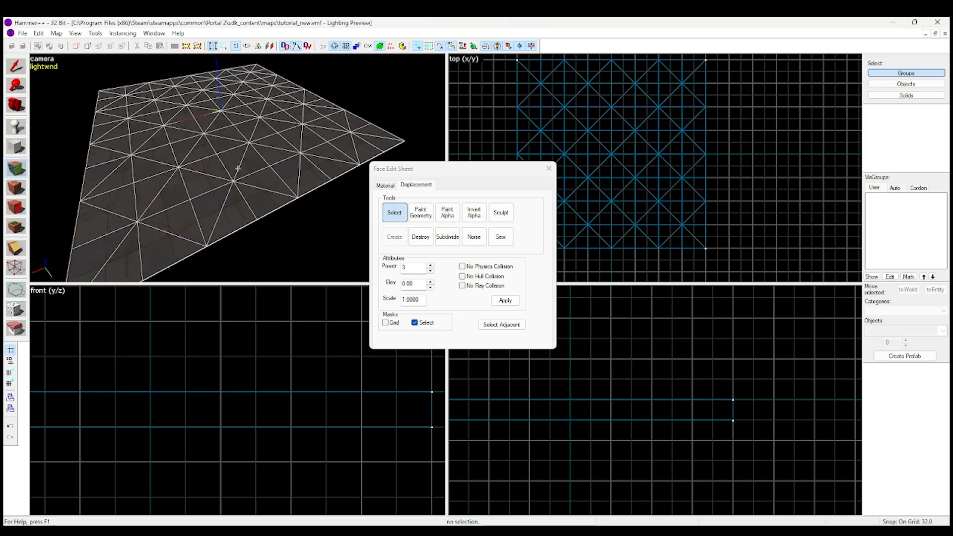
{"action": "key", "text": "d"}
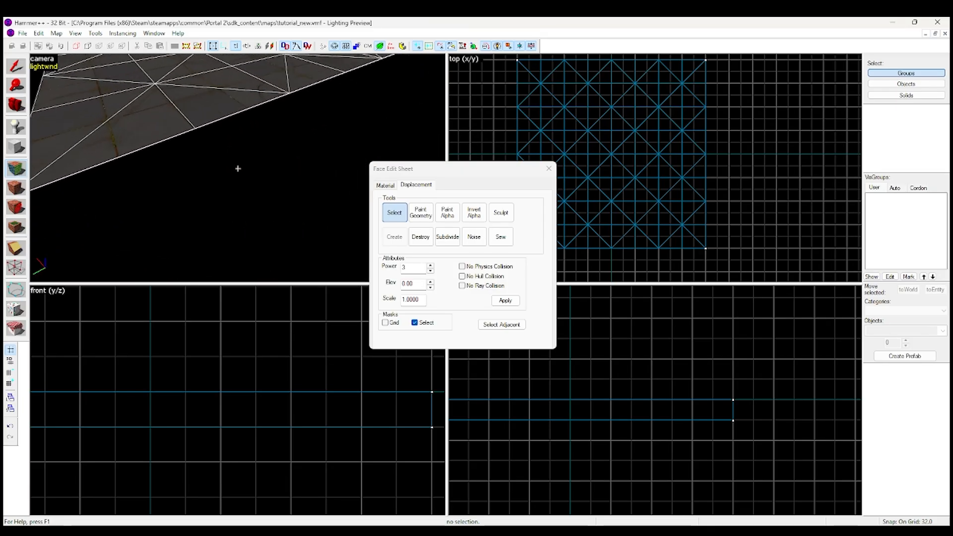
{"action": "key", "text": "s"}
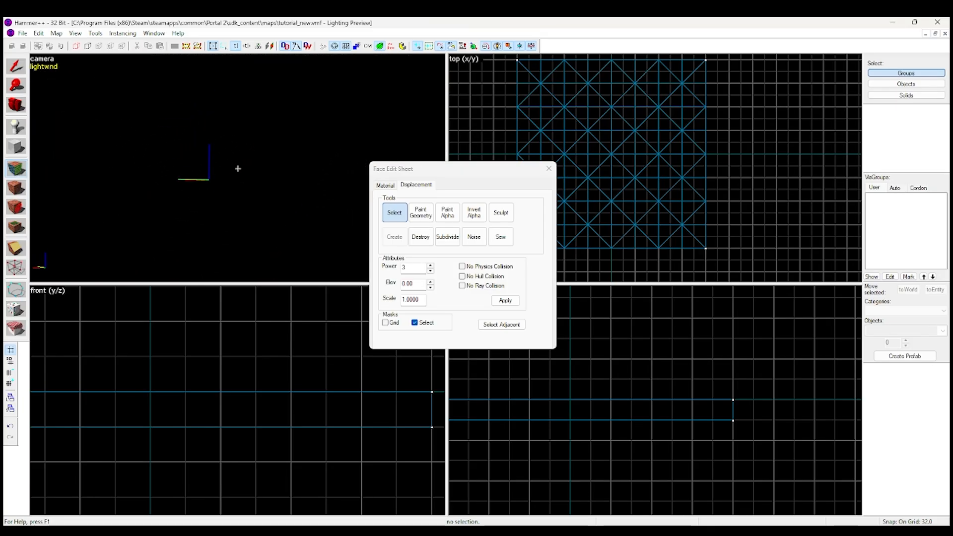
{"action": "key", "text": "s"}
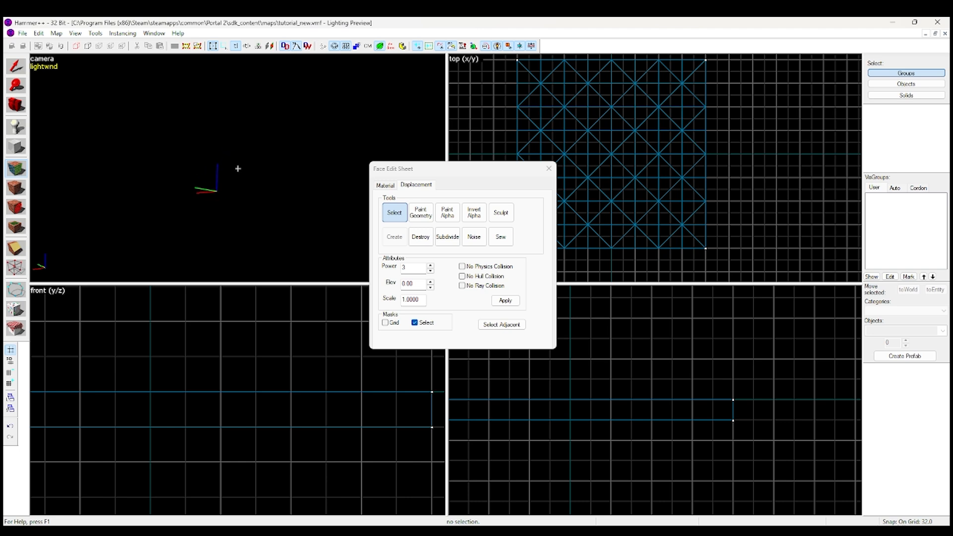
{"action": "key", "text": "w"}
{"action": "key", "text": "s"}
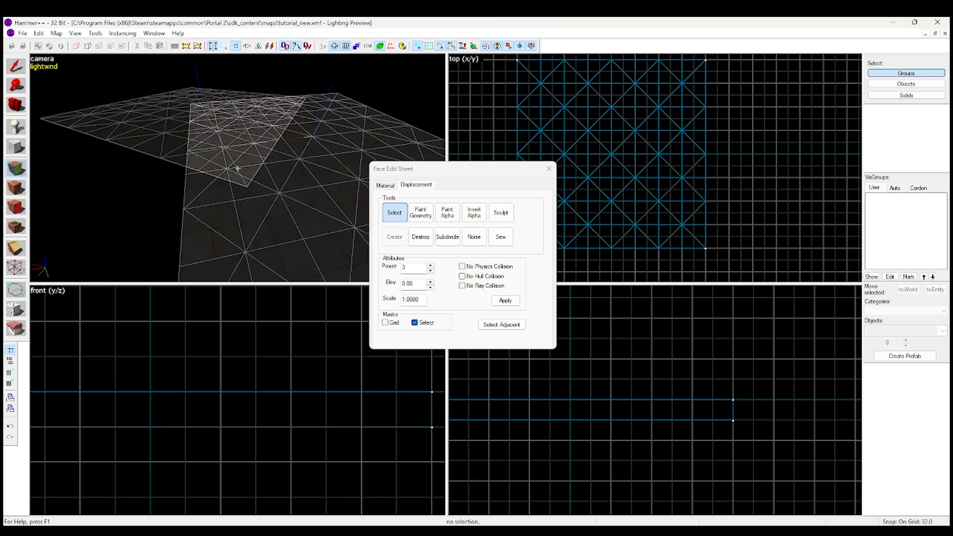
{"action": "key", "text": "d"}
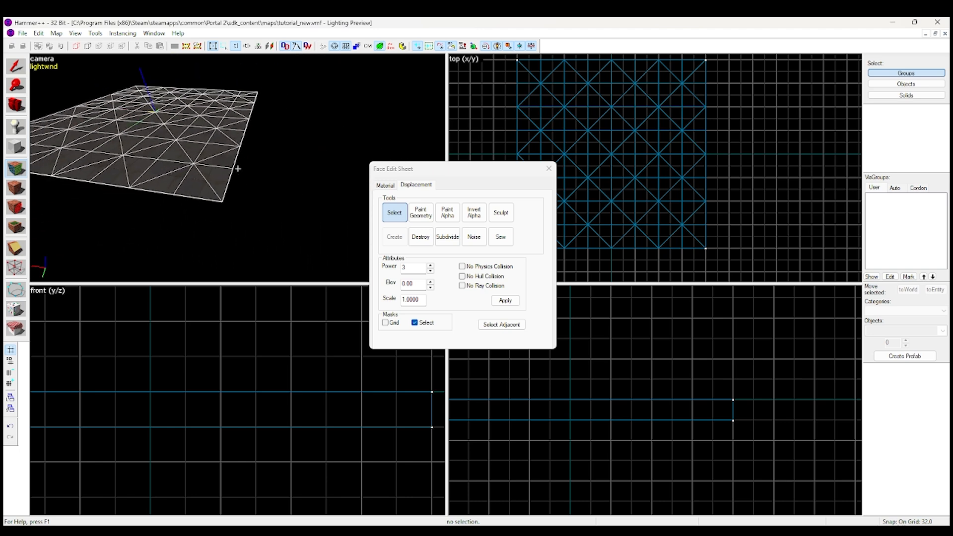
{"action": "key", "text": "w"}
{"action": "key", "text": "s"}
{"action": "key", "text": "w"}
{"action": "key", "text": "s"}
{"action": "key", "text": "w"}
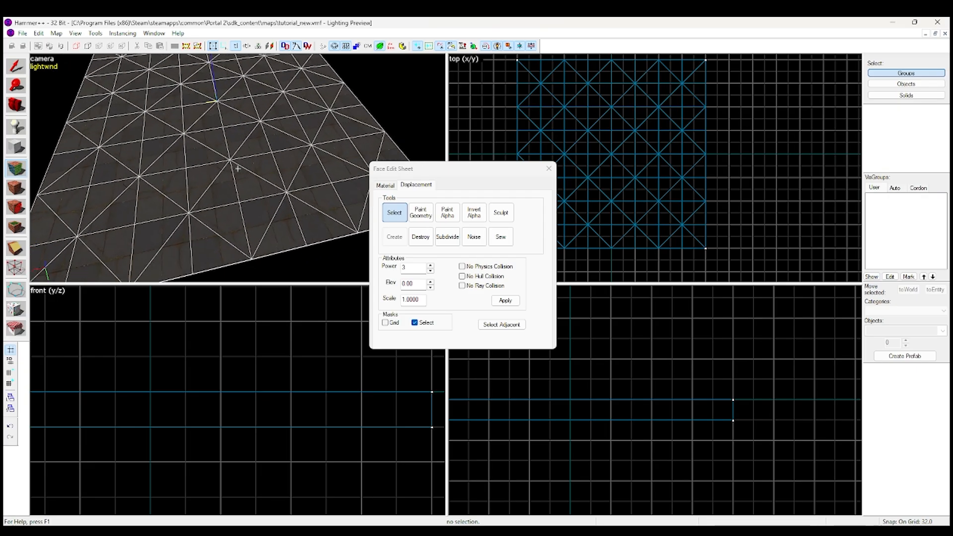
{"action": "key", "text": "w"}
{"action": "key", "text": "s"}
{"action": "key", "text": "d"}
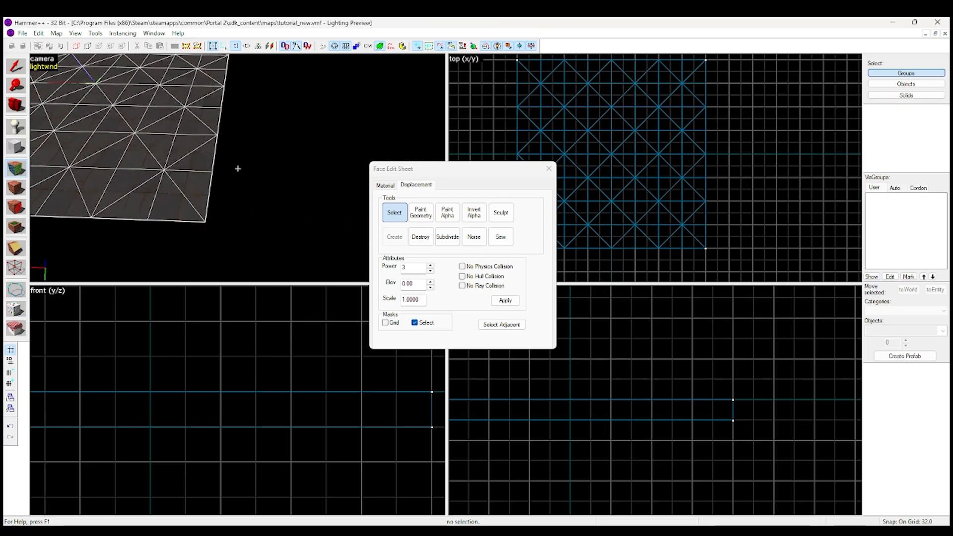
{"action": "key", "text": "a"}
{"action": "key", "text": "w"}
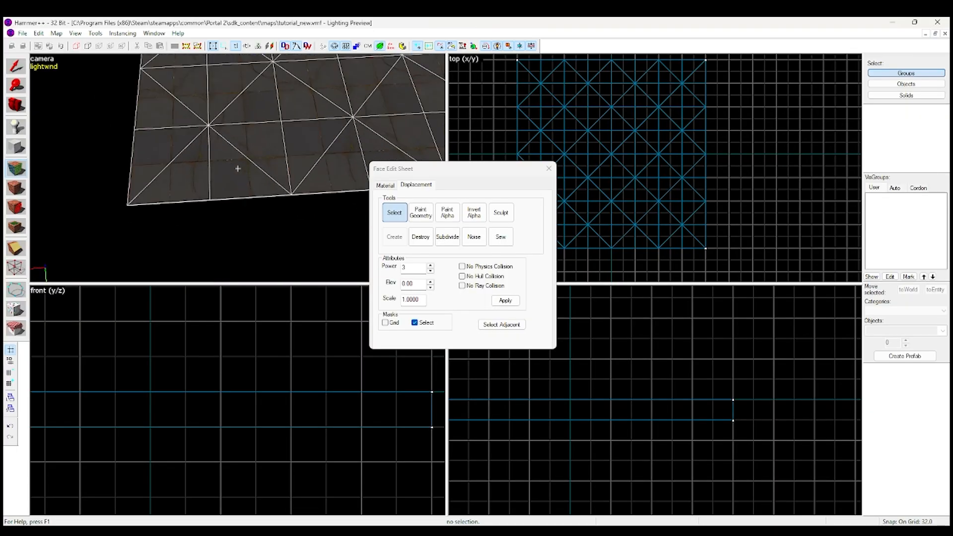
{"action": "key", "text": "d"}
{"action": "scroll", "coordinate": [171, 423], "scroll_direction": "down", "scroll_amount": 6}
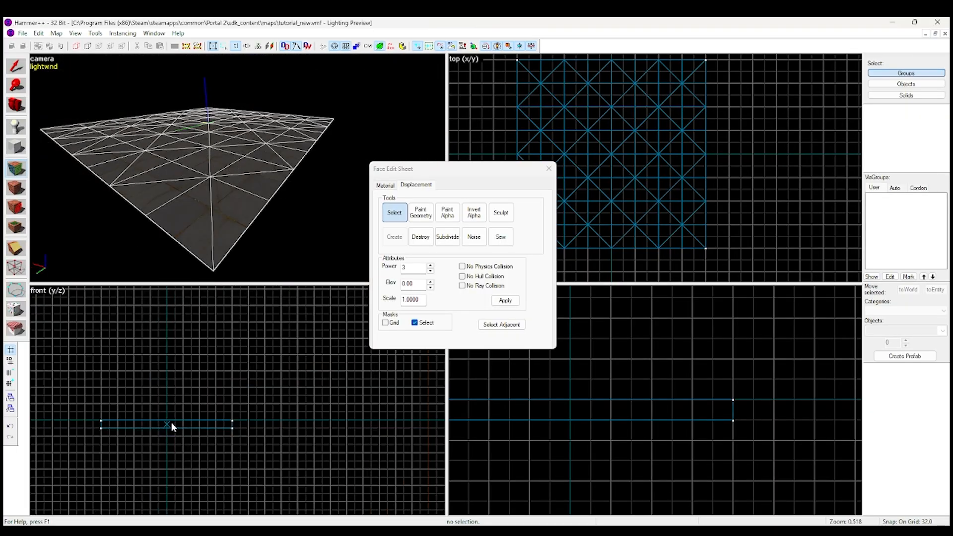
{"action": "scroll", "coordinate": [164, 431], "scroll_direction": "up", "scroll_amount": 6}
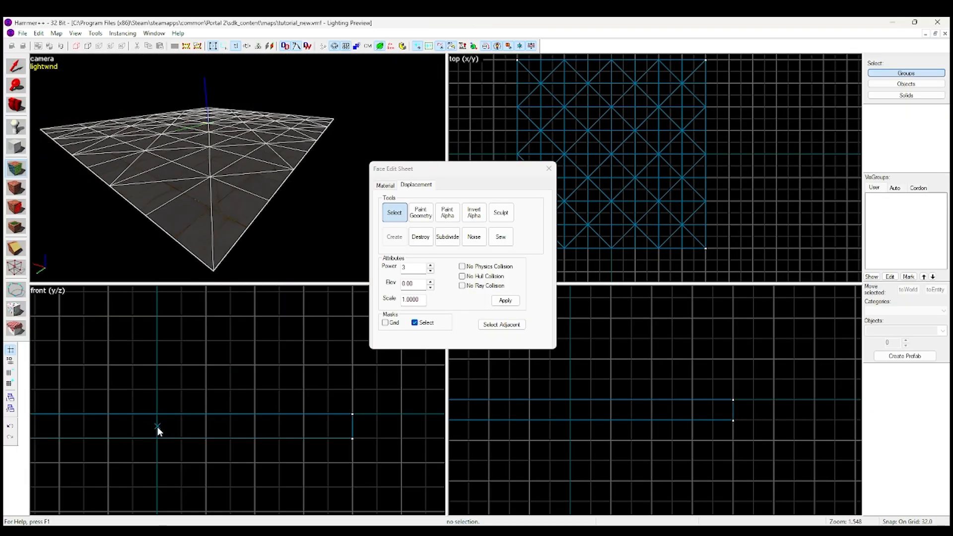
{"action": "scroll", "coordinate": [377, 440], "scroll_direction": "up", "scroll_amount": 4}
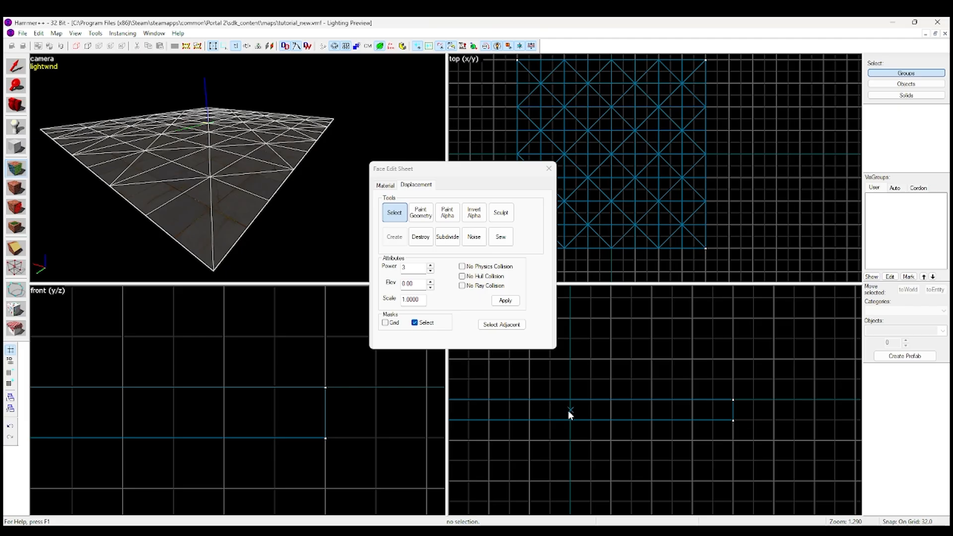
{"action": "key", "text": "z"}
{"action": "key", "text": "s"}
{"action": "key", "text": "a"}
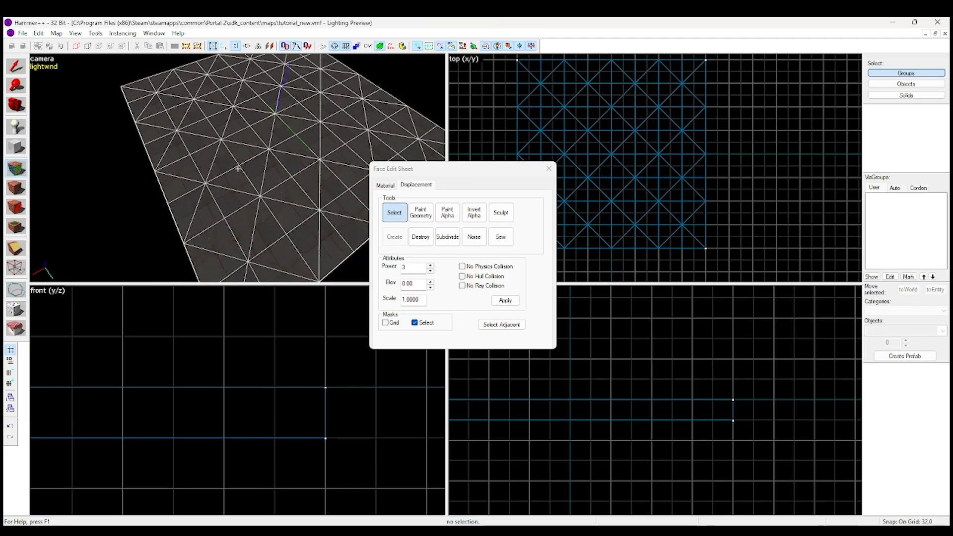
{"action": "key", "text": "w"}
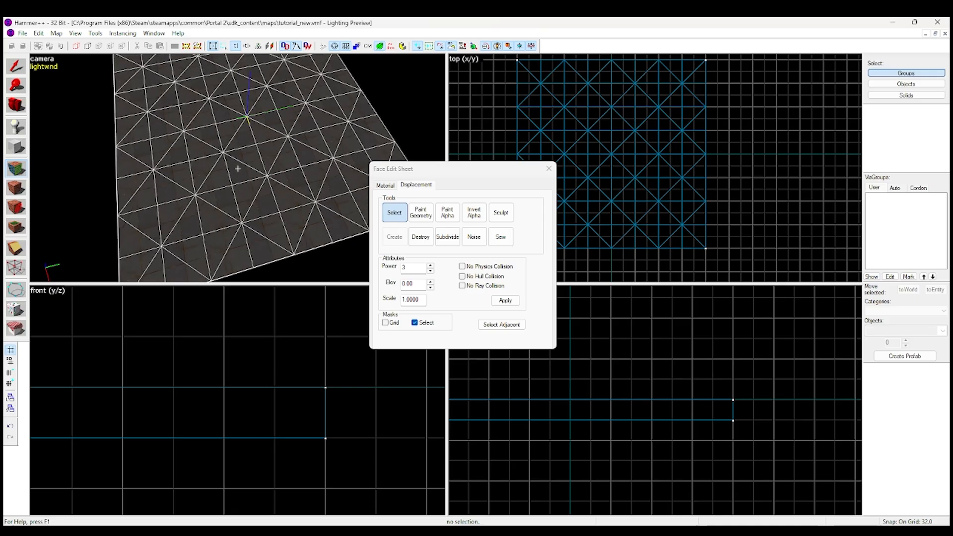
{"action": "key", "text": "s"}
{"action": "key", "text": "z"}
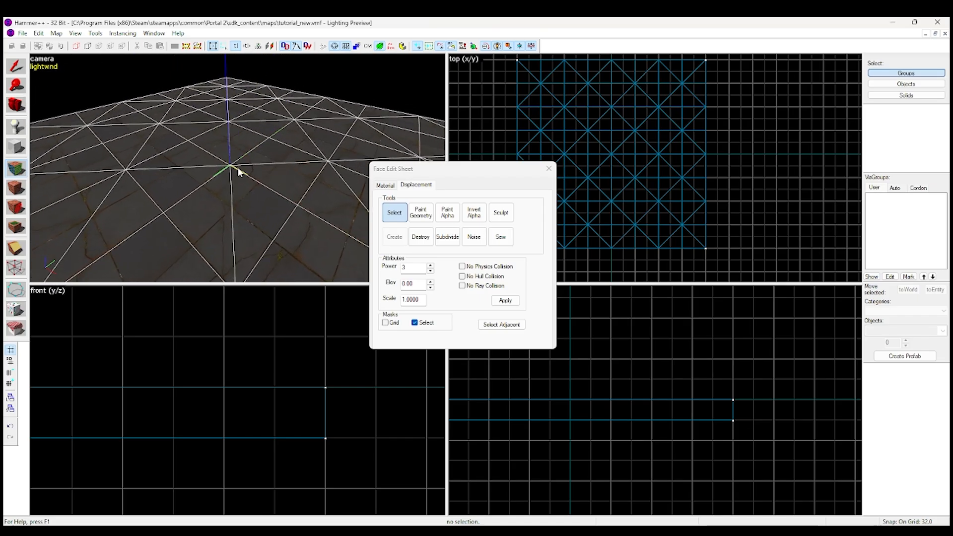
Start the Paint Geometry tool for the displacement and aim the camera at the middle of the floor
{"action": "left_click", "coordinate": [421, 214]}
{"action": "key", "text": "z"}
{"action": "key", "text": "a"}
{"action": "key", "text": "s"}
{"action": "key", "text": "z"}
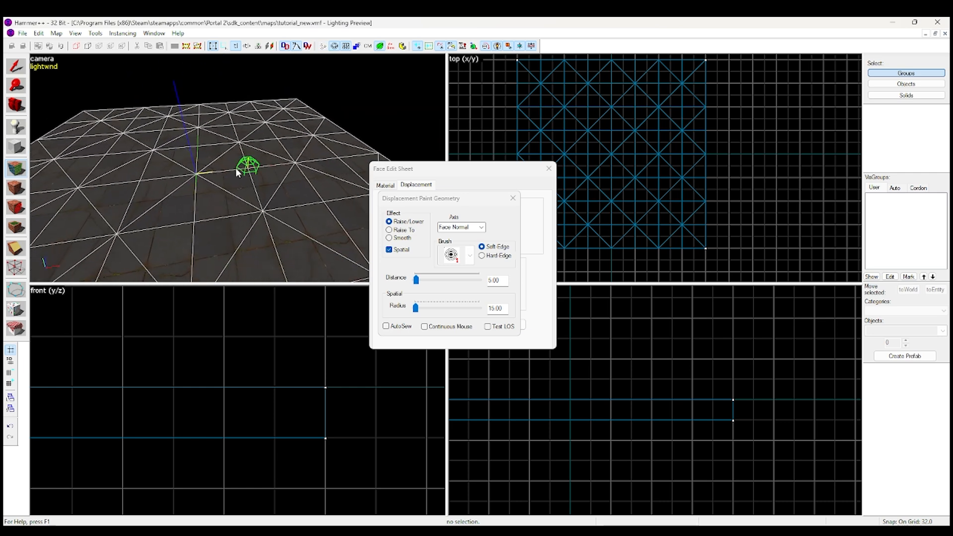
Try raising vertices into a peak at the floor's centre with Raise/Lower, distance 5.00 and radius 15.00, and undo the changes
{"action": "left_click", "coordinate": [199, 174]}
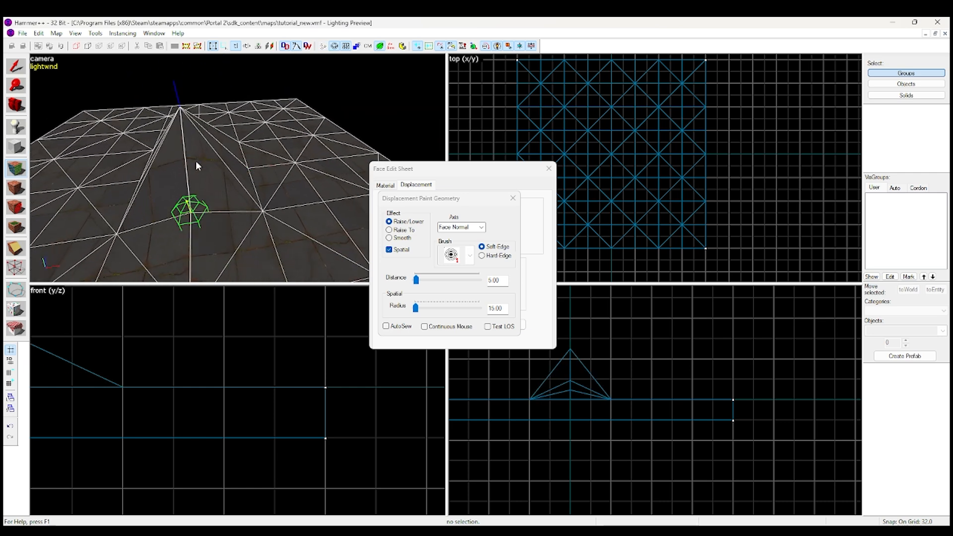
{"action": "left_click", "coordinate": [192, 197]}
{"action": "left_click", "coordinate": [198, 213]}
{"action": "key", "text": "ctrl+z"}
{"action": "key", "text": "ctrl+z"}
{"action": "key", "text": "ctrl+z"}
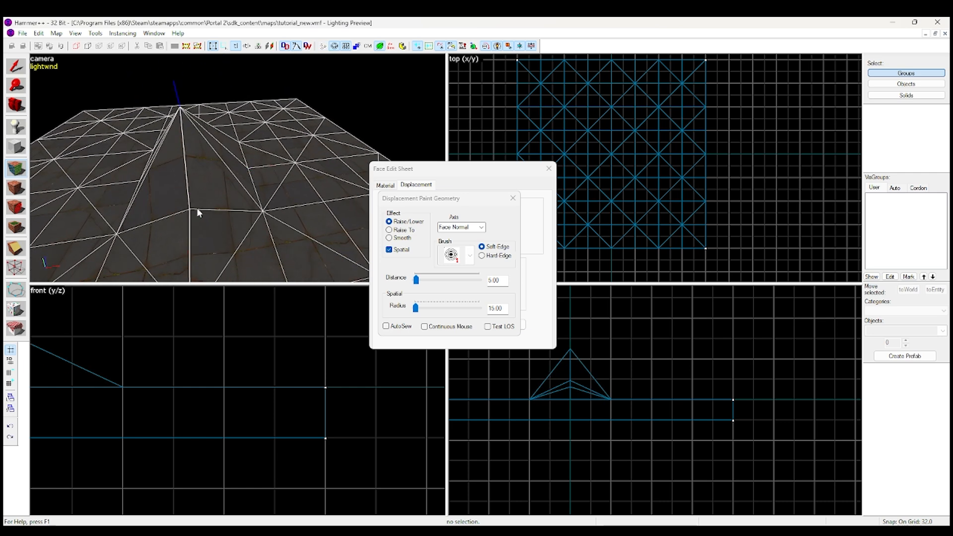
Try painting raised ridges across the displacement with long Raise/Lower strokes, undoing each stroke
{"action": "mouse_move", "coordinate": [112, 178]}
{"action": "left_mouse_down"}
{"action": "mouse_move", "coordinate": [228, 173]}
{"action": "mouse_move", "coordinate": [298, 192]}
{"action": "left_mouse_up"}
{"action": "key", "text": "ctrl+z"}
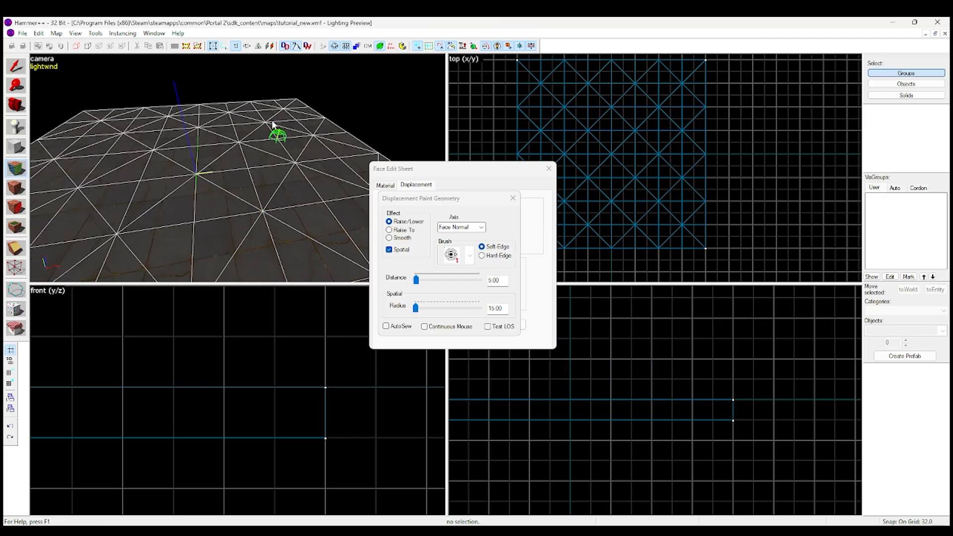
{"action": "mouse_move", "coordinate": [268, 121]}
{"action": "left_mouse_down"}
{"action": "mouse_move", "coordinate": [216, 171]}
{"action": "mouse_move", "coordinate": [112, 215]}
{"action": "left_mouse_up"}
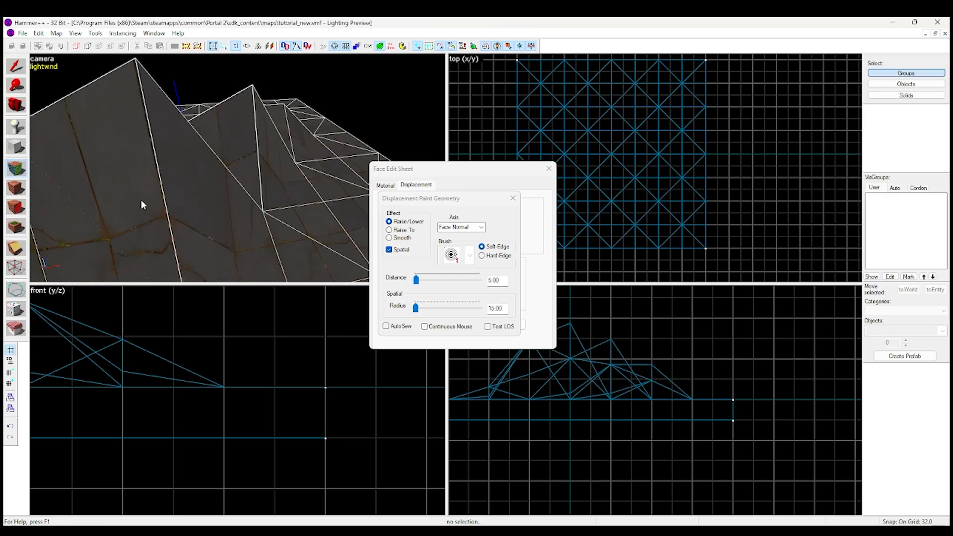
{"action": "key", "text": "ctrl+z"}
Raise a jagged ridge across the displacement with one sweeping Raise/Lower stroke
{"action": "mouse_move", "coordinate": [100, 135]}
{"action": "left_mouse_down"}
{"action": "mouse_move", "coordinate": [156, 158]}
{"action": "mouse_move", "coordinate": [297, 162]}
{"action": "mouse_move", "coordinate": [270, 130]}
{"action": "left_mouse_up"}
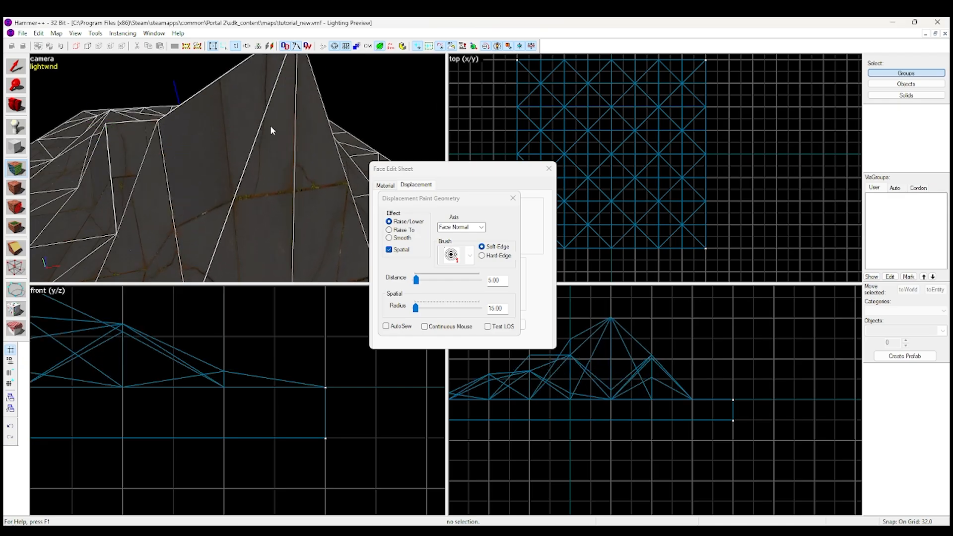
Look over the raised ridge from several angles and undo the Raise/Lower strokes back to the flat floor
{"action": "key", "text": "z"}
{"action": "key", "text": "a"}
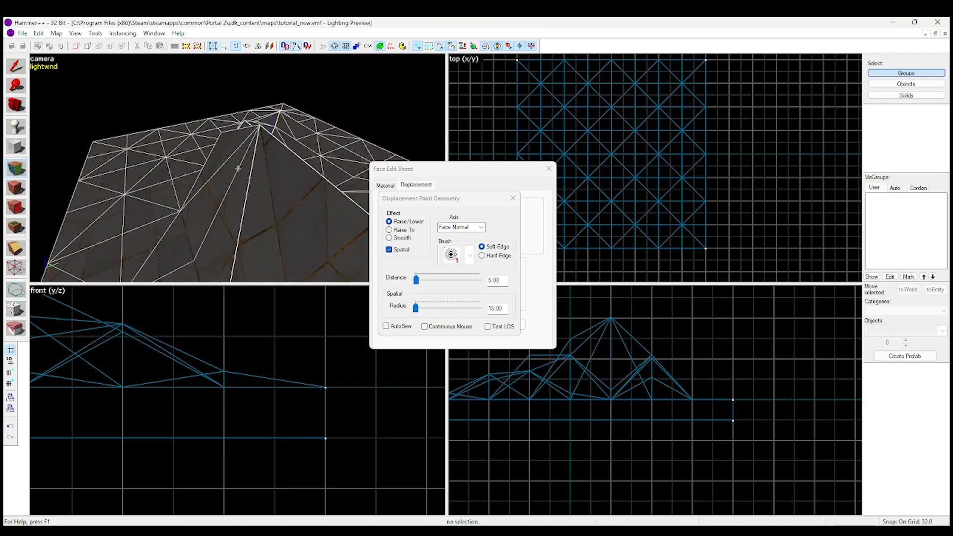
{"action": "key", "text": "z"}
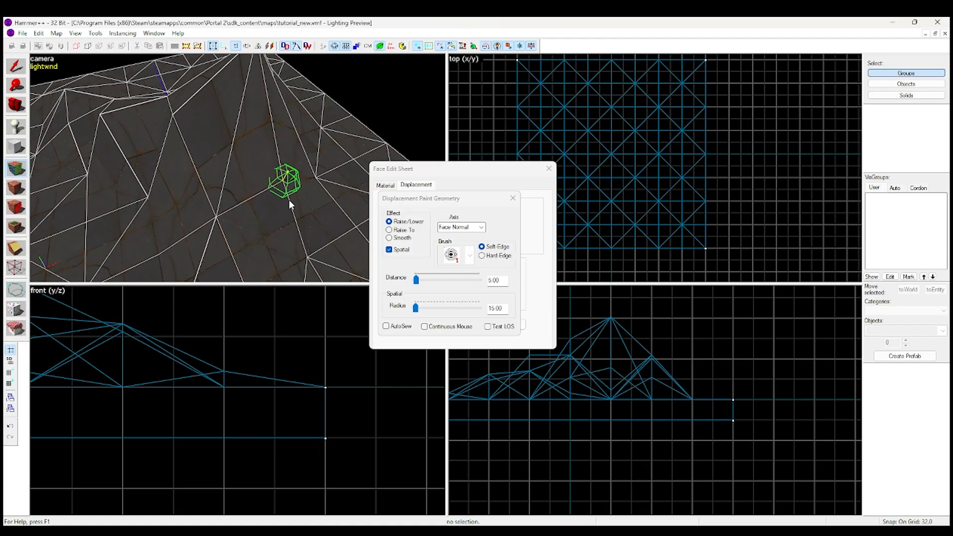
{"action": "key", "text": "z"}
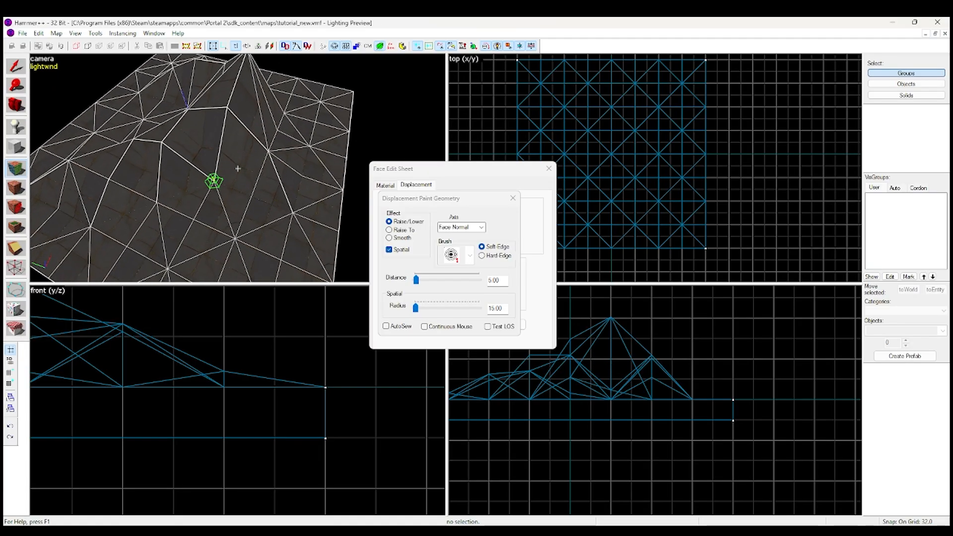
{"action": "key", "text": "ctrl+z"}
{"action": "key", "text": "ctrl+z"}
{"action": "key", "text": "ctrl+z"}
{"action": "key", "text": "ctrl+z"}
{"action": "key", "text": "z"}
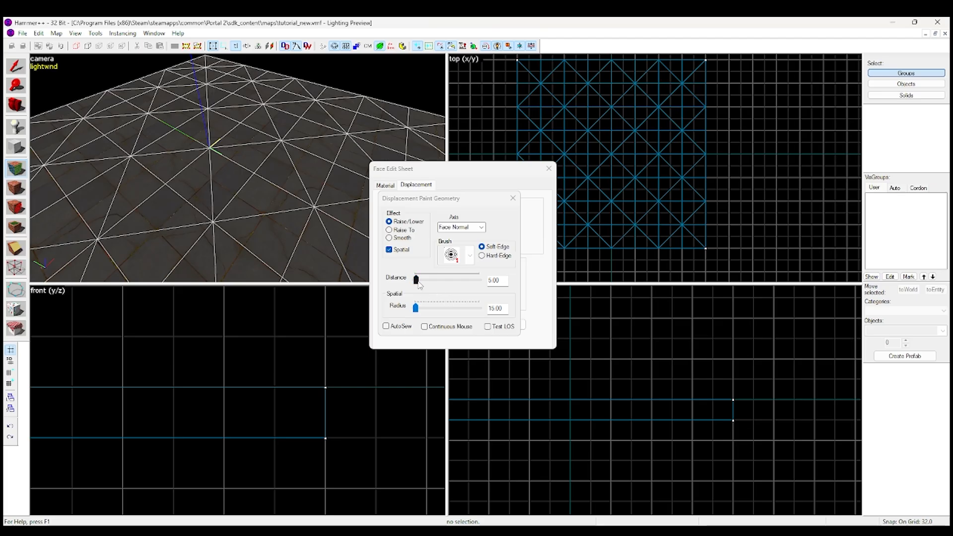
Set the distance to 218.00, try a Raise/Lower stroke across the middle of the floor, and undo it
{"action": "left_click_drag", "start_coordinate": [418, 284], "coordinate": [471, 284]}
{"action": "scroll", "coordinate": [213, 162], "scroll_direction": "down", "scroll_amount": 3}
{"action": "left_click_drag", "start_coordinate": [213, 136], "coordinate": [249, 148]}
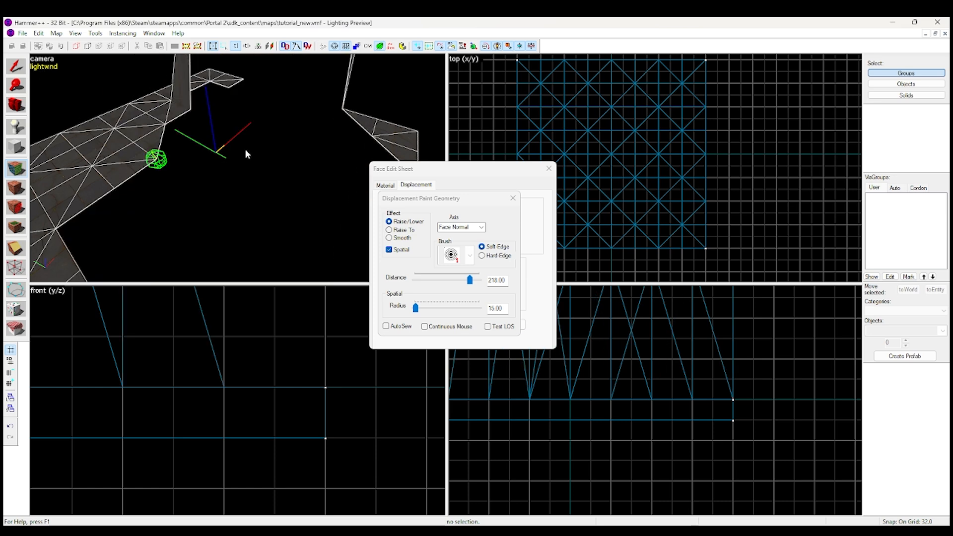
{"action": "scroll", "coordinate": [245, 149], "scroll_direction": "down", "scroll_amount": 3}
{"action": "key", "text": "z"}
{"action": "key", "text": "s"}
{"action": "left_click", "coordinate": [237, 168]}
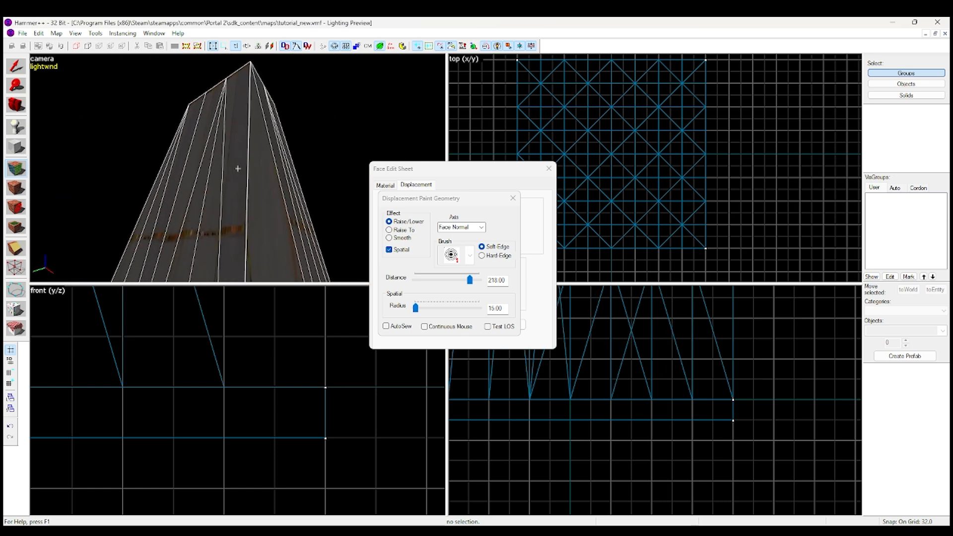
{"action": "key", "text": "ctrl+z"}
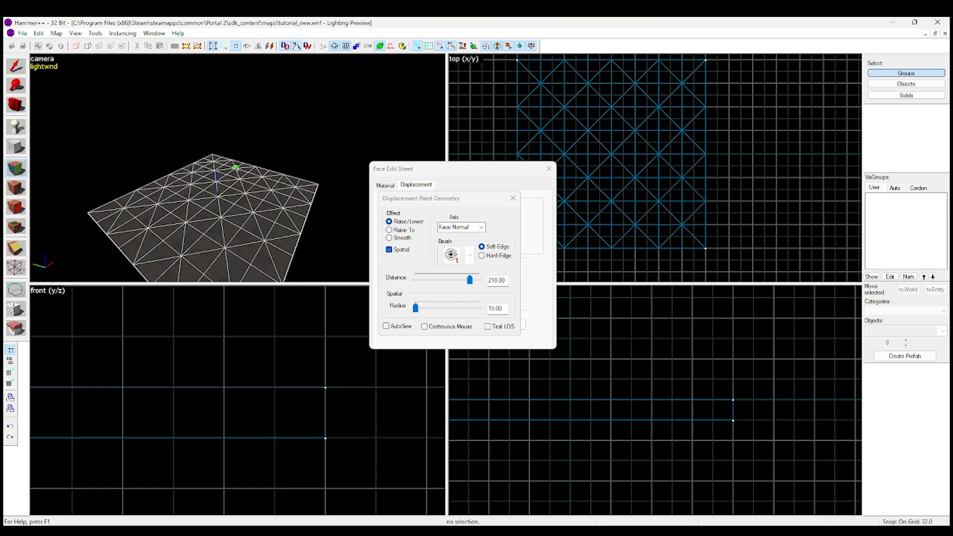
Set the brush radius to 345.00 and the distance to 10.00, and raise a tall dome from the floor
{"action": "left_click_drag", "start_coordinate": [415, 308], "coordinate": [437, 308]}
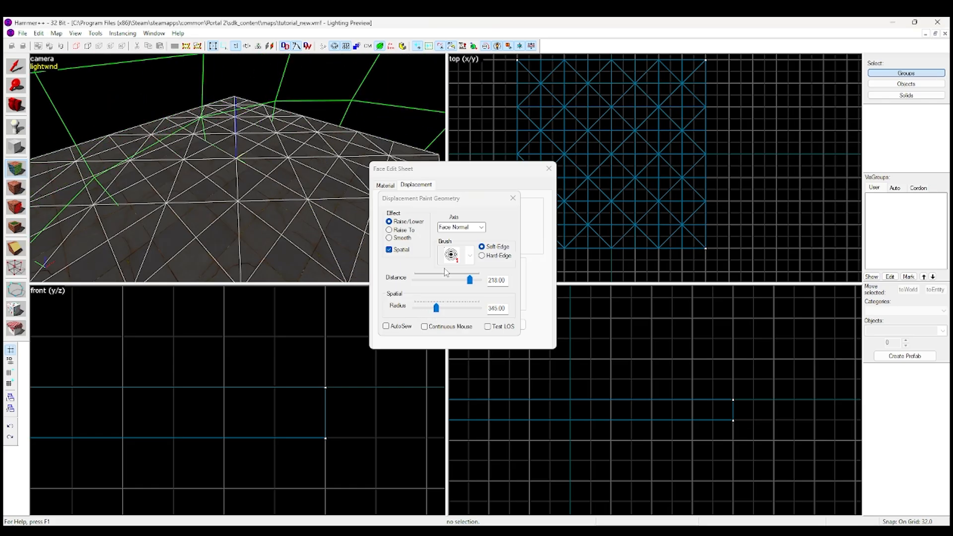
{"action": "left_click_drag", "start_coordinate": [470, 280], "coordinate": [417, 283]}
{"action": "left_click_drag", "start_coordinate": [247, 180], "coordinate": [254, 153]}
{"action": "key", "text": "z"}
{"action": "key", "text": "s"}
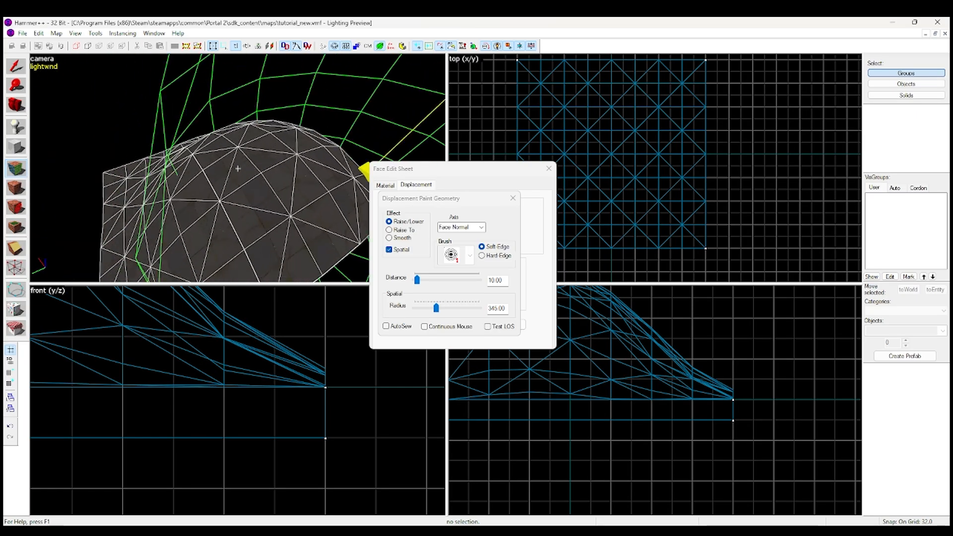
Examine the dome's curvature from close up and farther back, and undo it to flatten the displacement
{"action": "key", "text": "z"}
{"action": "left_click", "coordinate": [295, 131]}
{"action": "left_click", "coordinate": [295, 131]}
{"action": "left_click", "coordinate": [292, 133]}
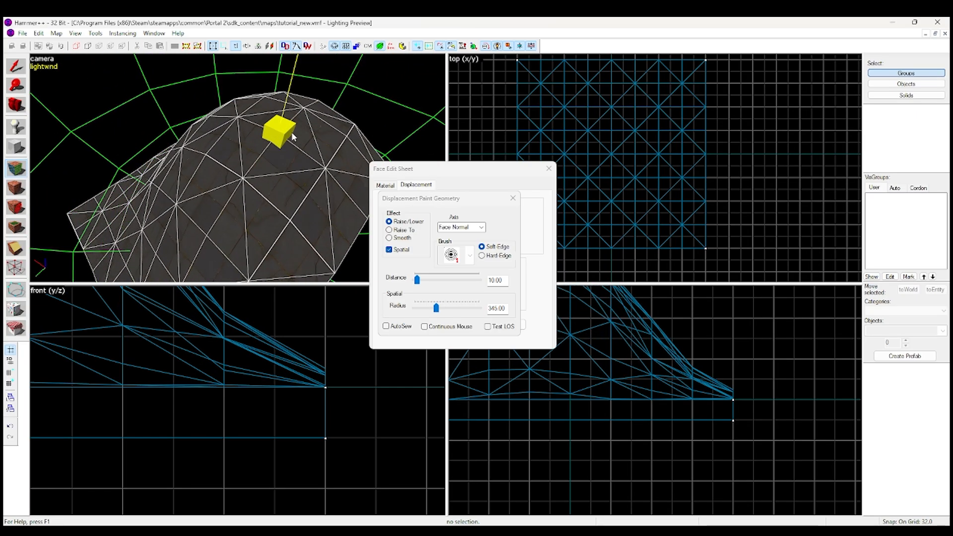
{"action": "left_click", "coordinate": [252, 147]}
{"action": "key", "text": "a"}
{"action": "left_click", "coordinate": [330, 105]}
{"action": "key", "text": "z"}
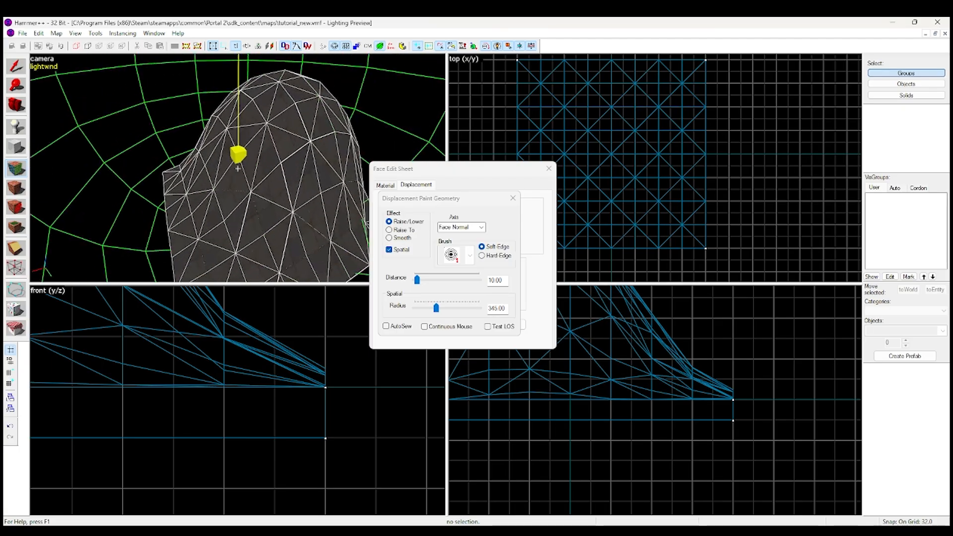
{"action": "key", "text": "w"}
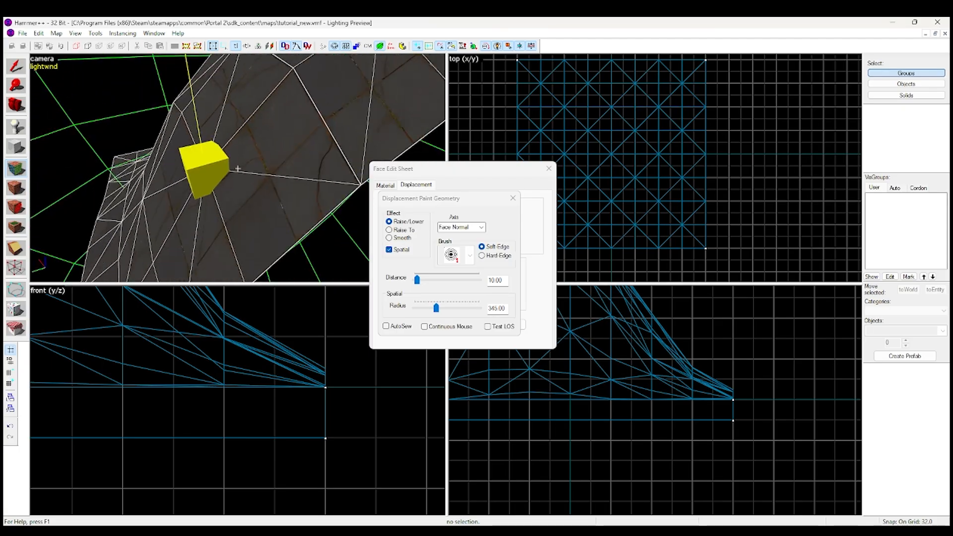
{"action": "key", "text": "s"}
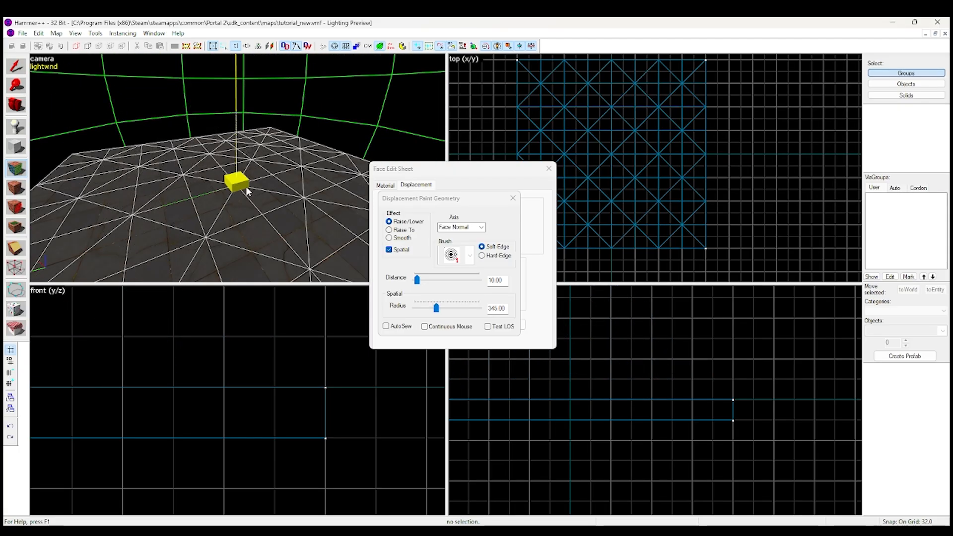
Raise a low, broad dome around the displacement's centre using Raise/Lower along the face normal
{"action": "key", "text": "z"}
{"action": "key", "text": "s"}
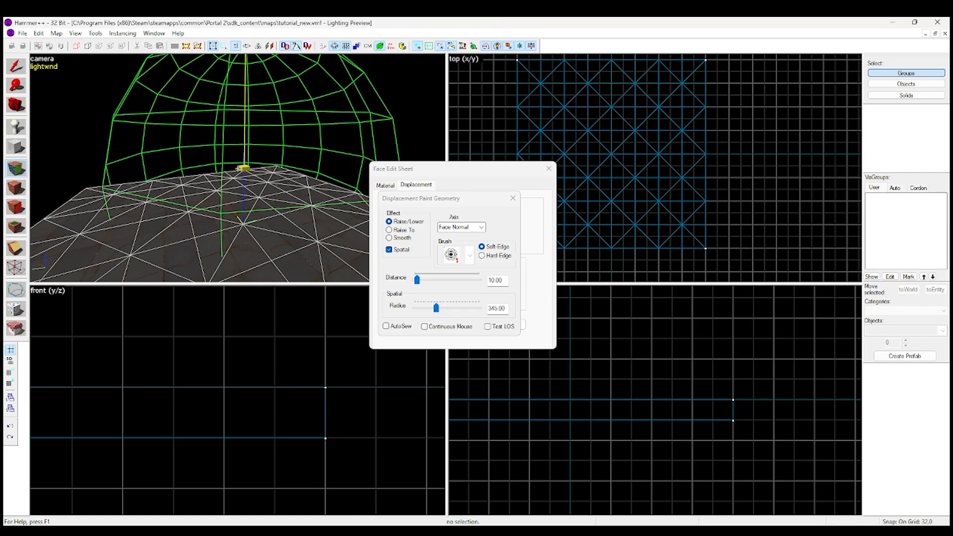
{"action": "key", "text": "w"}
{"action": "key", "text": "z"}
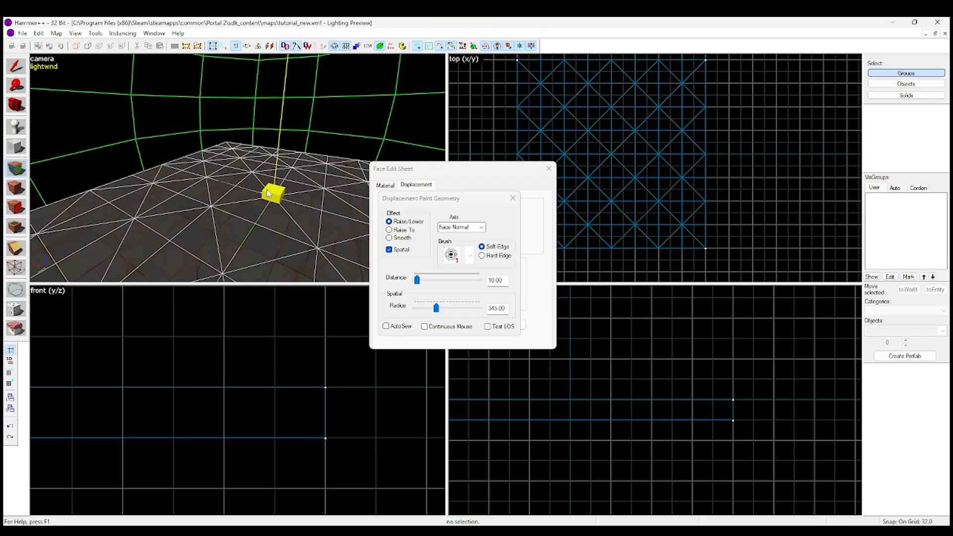
{"action": "left_click", "coordinate": [268, 193]}
{"action": "mouse_move", "coordinate": [268, 194]}
{"action": "left_mouse_down"}
{"action": "mouse_move", "coordinate": [267, 176]}
{"action": "mouse_move", "coordinate": [237, 169]}
{"action": "left_mouse_up"}
{"action": "key", "text": "z"}
{"action": "key", "text": "z"}
{"action": "key", "text": "s"}
{"action": "key", "text": "z"}
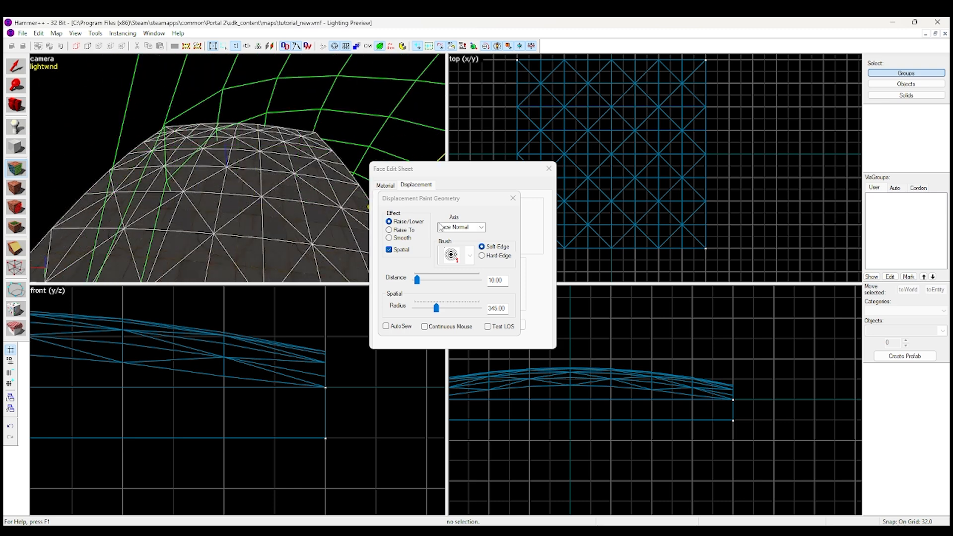
Try raising one side of the displacement higher with a Raise/Lower stroke near its edge, keeping the Face Normal axis
{"action": "left_click", "coordinate": [445, 225]}
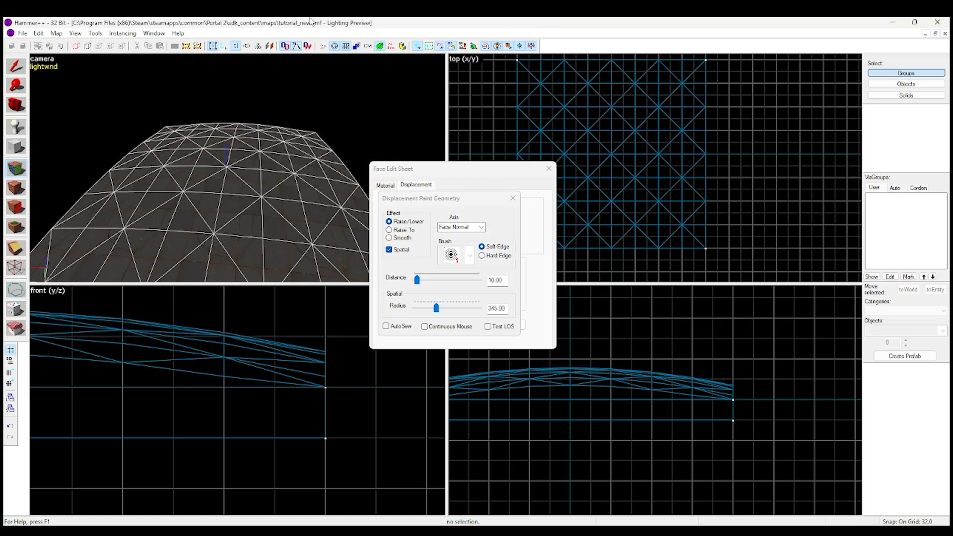
{"action": "key", "text": "z"}
{"action": "key", "text": "s"}
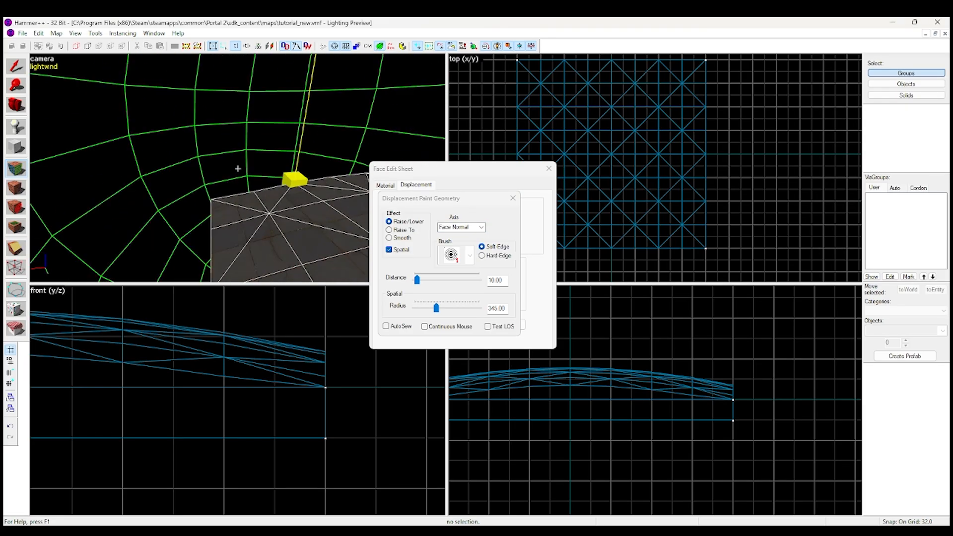
{"action": "key", "text": "w"}
{"action": "key", "text": "w"}
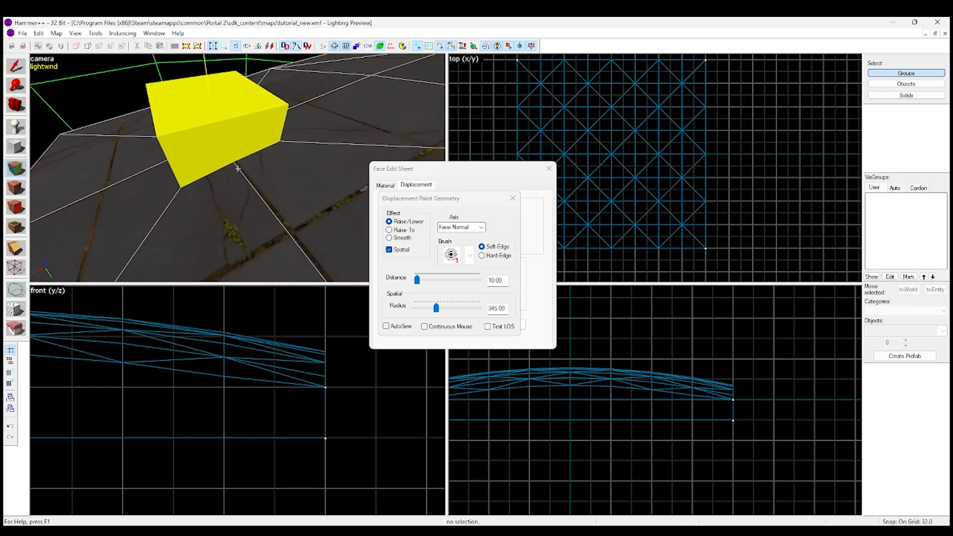
{"action": "key", "text": "w"}
{"action": "key", "text": "s"}
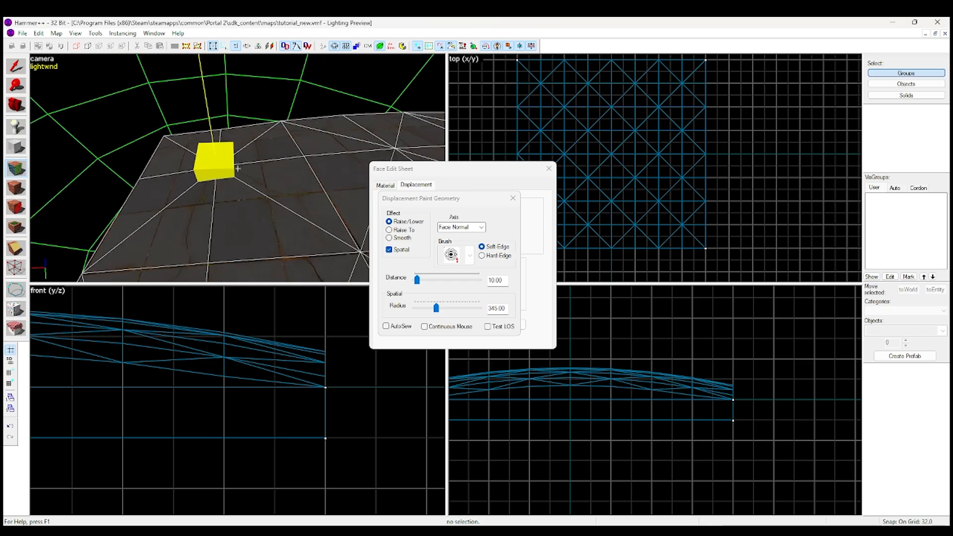
{"action": "key", "text": "s"}
{"action": "key", "text": "w"}
{"action": "key", "text": "s"}
{"action": "left_click_drag", "start_coordinate": [238, 168], "coordinate": [238, 168]}
{"action": "key", "text": "z"}
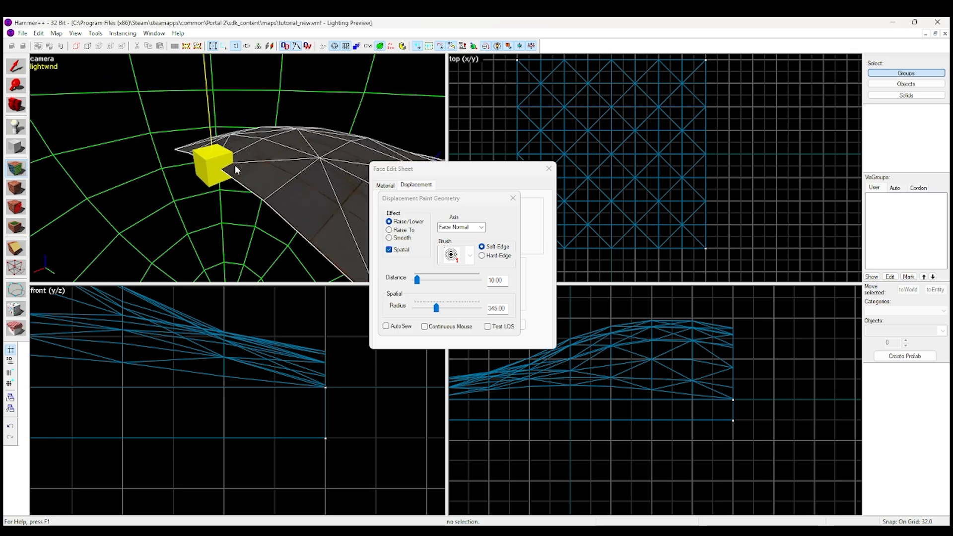
Undo the stroke near the edge and most of the strokes that formed the central dome
{"action": "key", "text": "ctrl+z"}
{"action": "key", "text": "ctrl+z"}
{"action": "key", "text": "ctrl+z"}
{"action": "key", "text": "ctrl+z"}
{"action": "key", "text": "z"}
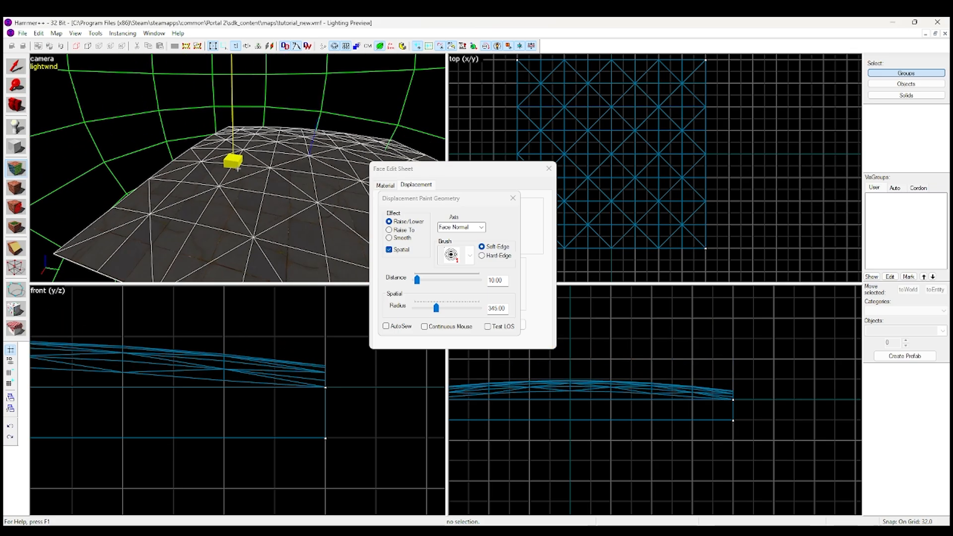
{"action": "key", "text": "z"}
{"action": "key", "text": "ctrl+z"}
{"action": "key", "text": "z"}
{"action": "key", "text": "w"}
{"action": "key", "text": "z"}
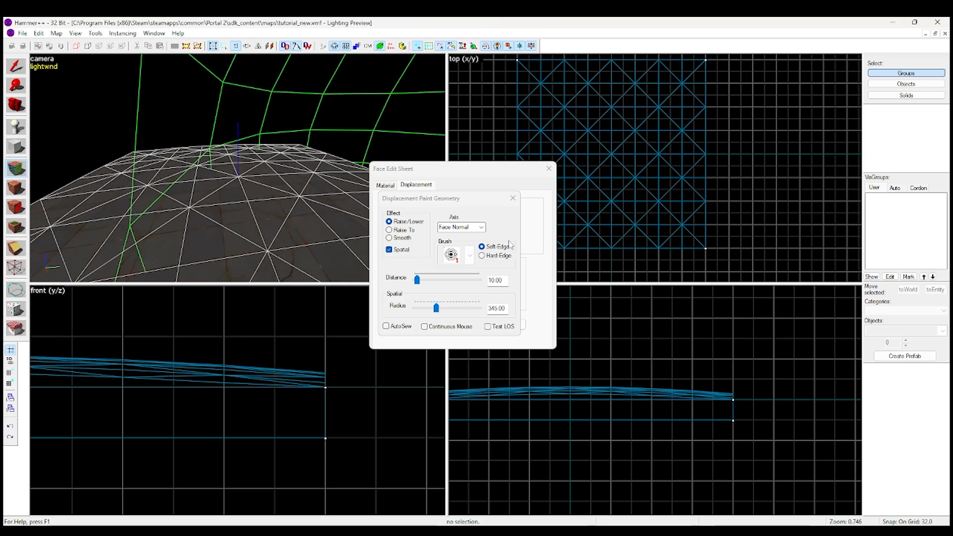
Switch the paint axis to Y-Axis, set the radius to 149.00, and shift vertices with a stroke across the floor
{"action": "left_click", "coordinate": [481, 227]}
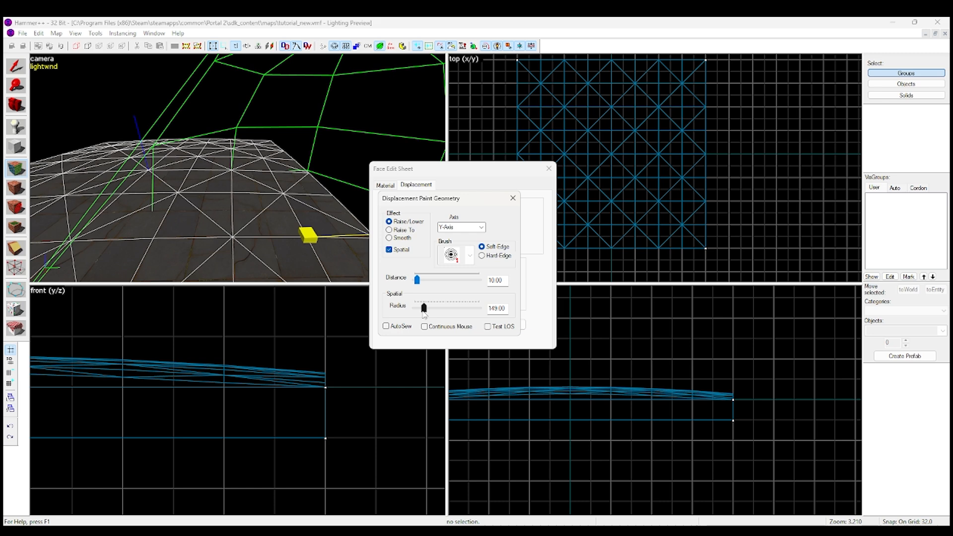
{"action": "mouse_move", "coordinate": [229, 194]}
{"action": "left_mouse_down"}
{"action": "mouse_move", "coordinate": [184, 198]}
{"action": "mouse_move", "coordinate": [276, 198]}
{"action": "left_mouse_up"}
{"action": "key", "text": "z"}
Stretch the displacement sideways into overhanging folds with two more Y-Axis strokes
{"action": "key", "text": "z"}
{"action": "mouse_move", "coordinate": [218, 190]}
{"action": "right_mouse_down"}
{"action": "mouse_move", "coordinate": [194, 181]}
{"action": "mouse_move", "coordinate": [219, 145]}
{"action": "mouse_move", "coordinate": [239, 149]}
{"action": "mouse_move", "coordinate": [134, 148]}
{"action": "mouse_move", "coordinate": [136, 164]}
{"action": "mouse_move", "coordinate": [169, 130]}
{"action": "mouse_move", "coordinate": [164, 194]}
{"action": "right_mouse_up"}
{"action": "key", "text": "z"}
{"action": "key", "text": "z"}
{"action": "key", "text": "z"}
{"action": "key", "text": "z"}
{"action": "mouse_move", "coordinate": [113, 151]}
{"action": "left_mouse_down"}
{"action": "mouse_move", "coordinate": [139, 190]}
{"action": "mouse_move", "coordinate": [204, 174]}
{"action": "left_mouse_up"}
{"action": "key", "text": "d"}
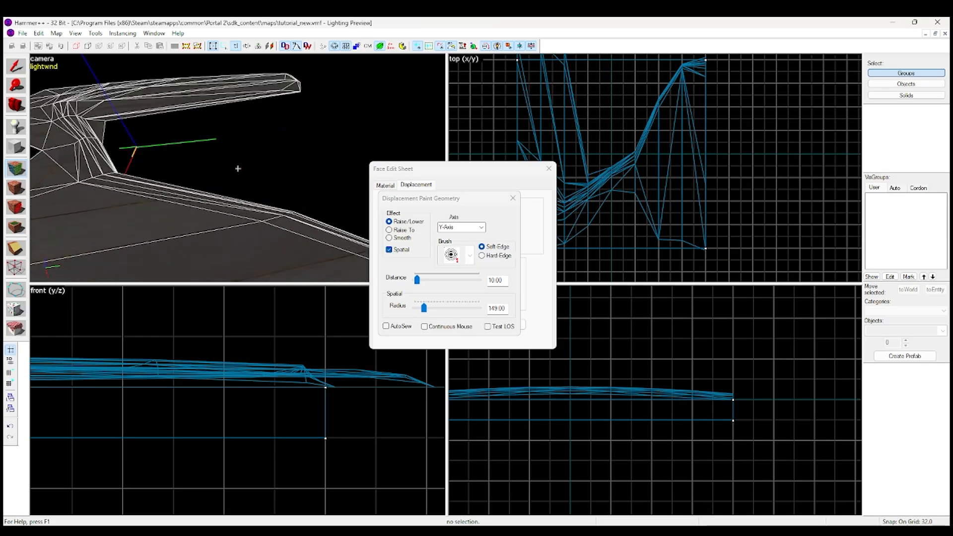
{"action": "key", "text": "w"}
{"action": "key", "text": "z"}
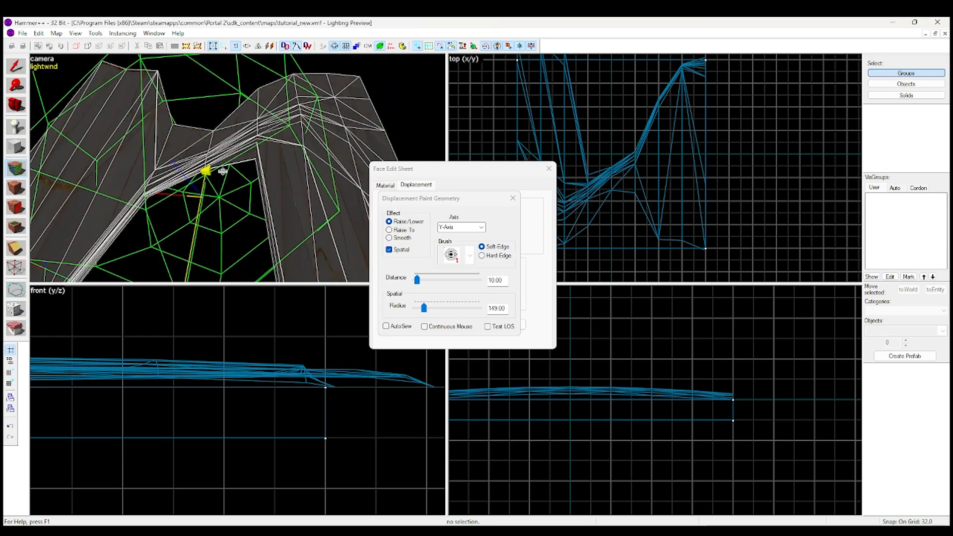
Push the vertices around the central gap farther along the Y axis with two strokes at distance 10.00
{"action": "left_click_drag", "start_coordinate": [217, 172], "coordinate": [187, 213]}
{"action": "key", "text": "z"}
{"action": "key", "text": "s"}
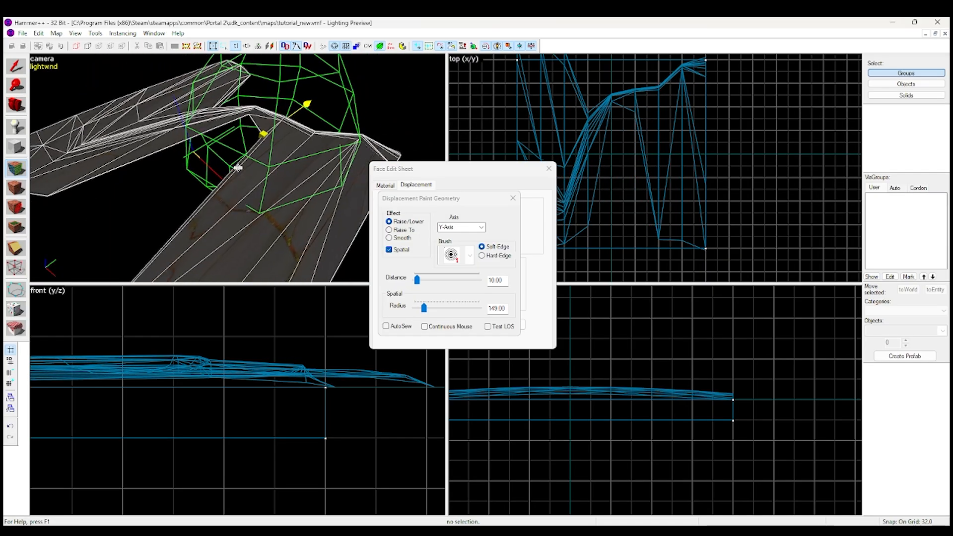
{"action": "key", "text": "z"}
{"action": "right_click_drag", "start_coordinate": [247, 133], "coordinate": [233, 158]}
{"action": "key", "text": "z"}
{"action": "key", "text": "d"}
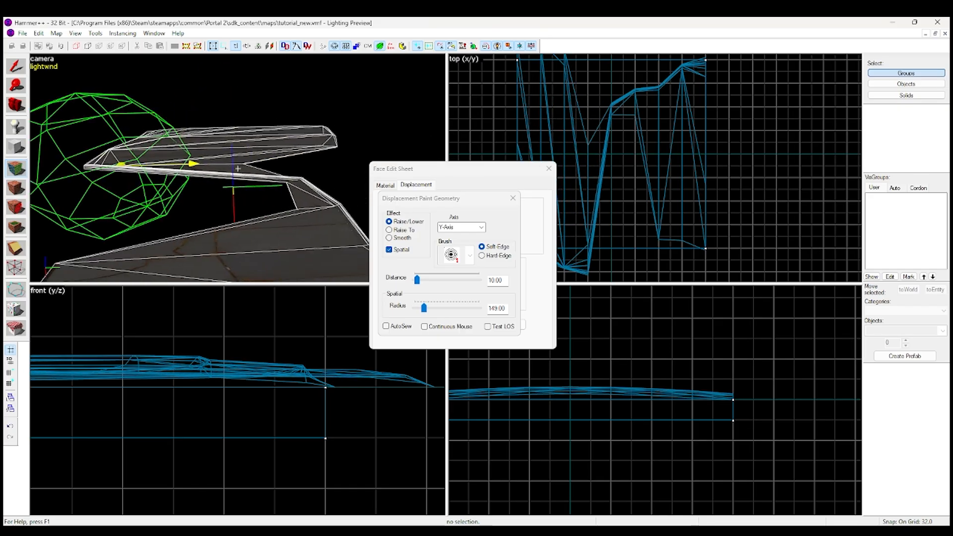
Set the distance to 2.00 and shift the folded vertices along the Y axis in finer amounts
{"action": "key", "text": "z"}
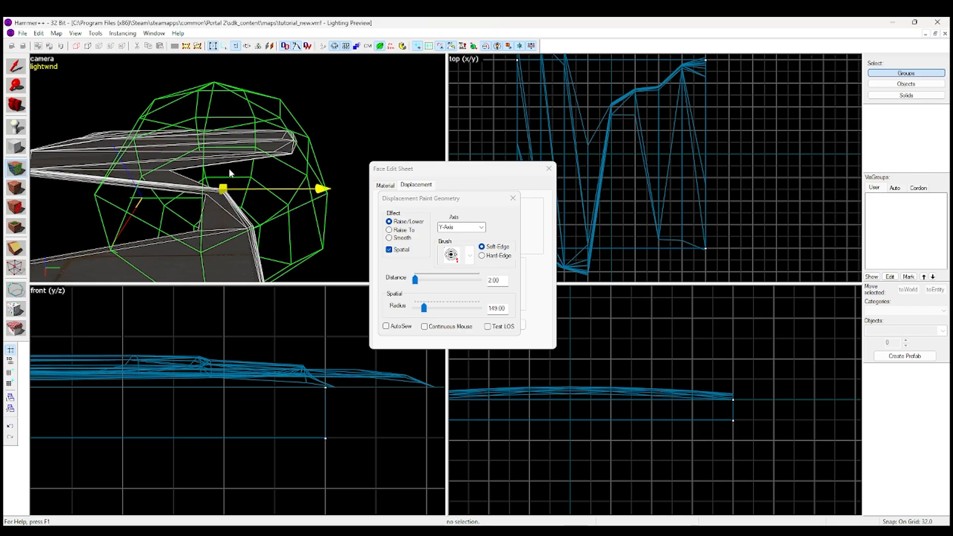
{"action": "left_click_drag", "start_coordinate": [197, 195], "coordinate": [189, 195]}
{"action": "mouse_move", "coordinate": [189, 195]}
{"action": "right_mouse_down"}
{"action": "mouse_move", "coordinate": [211, 196]}
{"action": "mouse_move", "coordinate": [49, 168]}
{"action": "right_mouse_up"}
{"action": "key", "text": "z"}
{"action": "key", "text": "d"}
{"action": "key", "text": "z"}
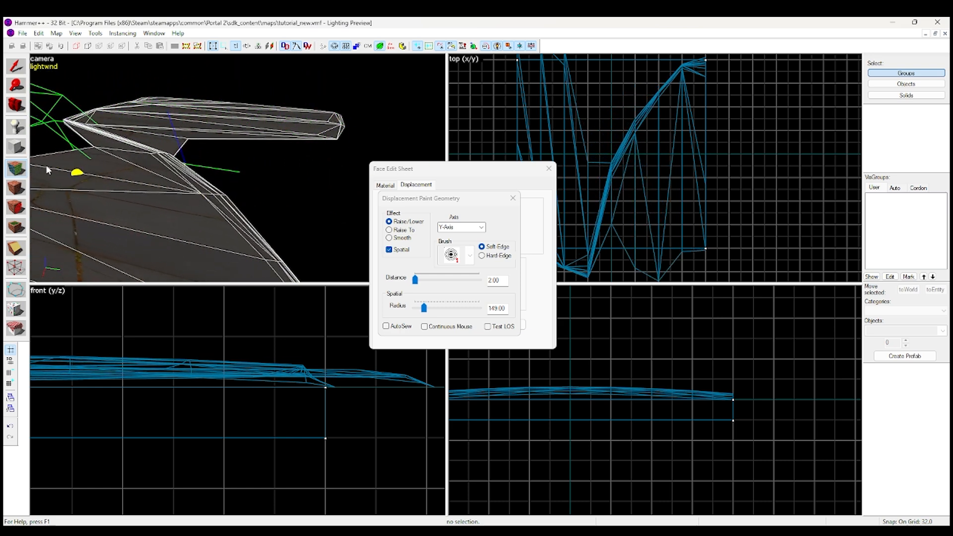
{"action": "key", "text": "z"}
{"action": "key", "text": "d"}
{"action": "key", "text": "z"}
Reshape the overhanging fold with two further Y-Axis strokes at distance 2.00 and inspect it from the side
{"action": "left_click_drag", "start_coordinate": [183, 151], "coordinate": [263, 217]}
{"action": "key", "text": "z"}
{"action": "key", "text": "d"}
{"action": "key", "text": "z"}
{"action": "left_click_drag", "start_coordinate": [168, 190], "coordinate": [185, 231]}
{"action": "key", "text": "z"}
{"action": "key", "text": "a"}
{"action": "key", "text": "w"}
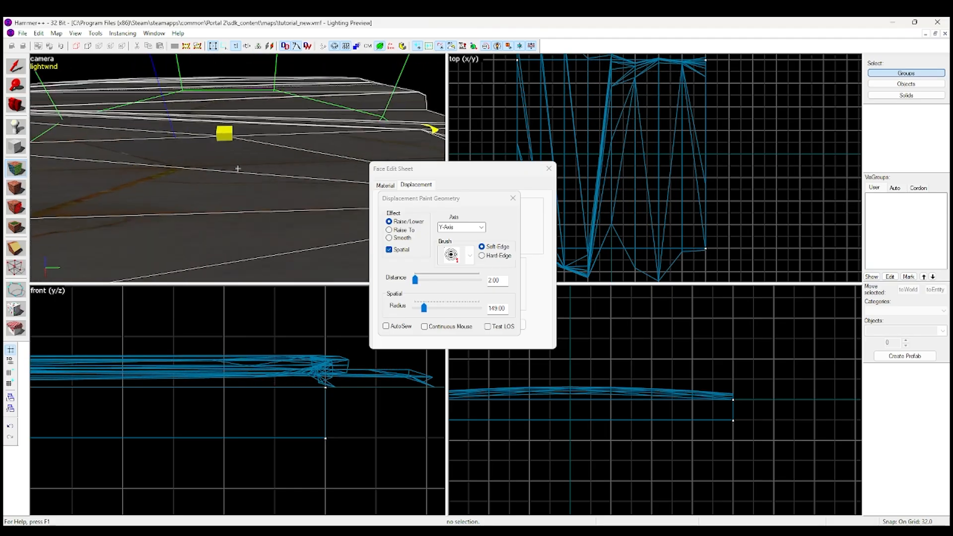
{"action": "key", "text": "s"}
{"action": "key", "text": "z"}
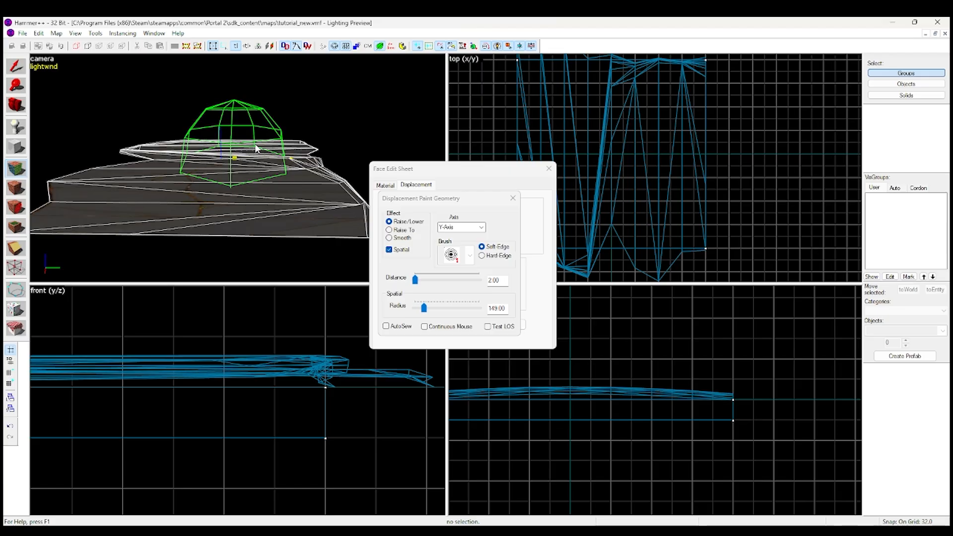
Adjust the far end of the overhang with a short and a longer Y-Axis stroke
{"action": "left_click_drag", "start_coordinate": [263, 195], "coordinate": [266, 187]}
{"action": "key", "text": "z"}
{"action": "key", "text": "w"}
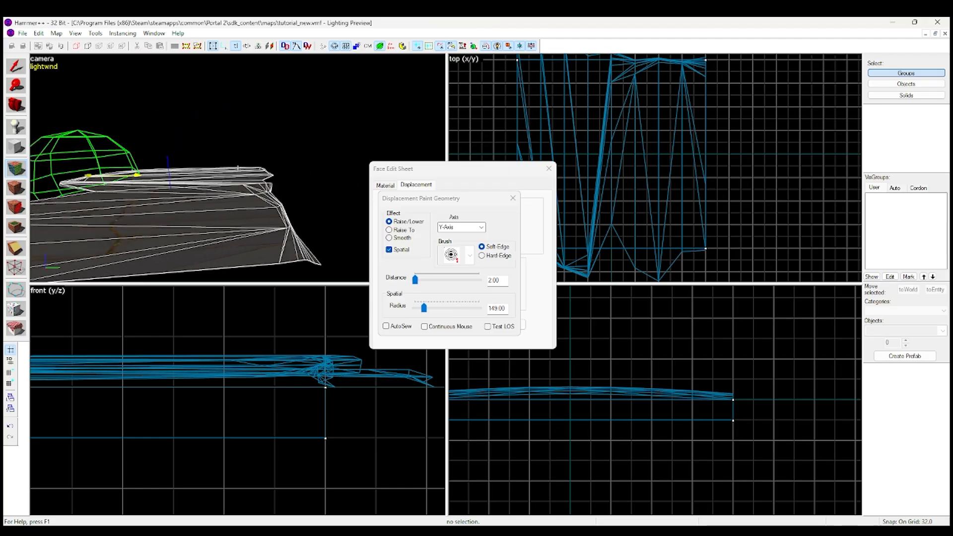
{"action": "key", "text": "s"}
{"action": "key", "text": "z"}
{"action": "mouse_move", "coordinate": [312, 166]}
{"action": "right_mouse_down"}
{"action": "mouse_move", "coordinate": [216, 186]}
{"action": "mouse_move", "coordinate": [224, 194]}
{"action": "right_mouse_up"}
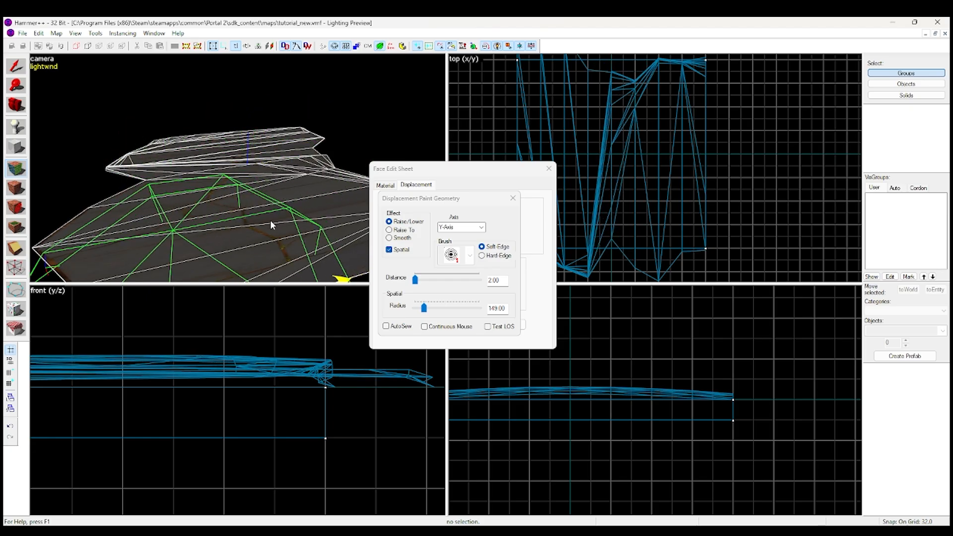
Paint one last Y-Axis stroke over the near side of the displacement and close the Paint Geometry tool
{"action": "key", "text": "d"}
{"action": "mouse_move", "coordinate": [291, 209]}
{"action": "right_mouse_down"}
{"action": "mouse_move", "coordinate": [187, 206]}
{"action": "mouse_move", "coordinate": [163, 191]}
{"action": "mouse_move", "coordinate": [231, 199]}
{"action": "mouse_move", "coordinate": [228, 238]}
{"action": "mouse_move", "coordinate": [410, 244]}
{"action": "right_mouse_up"}
{"action": "left_click", "coordinate": [513, 198]}
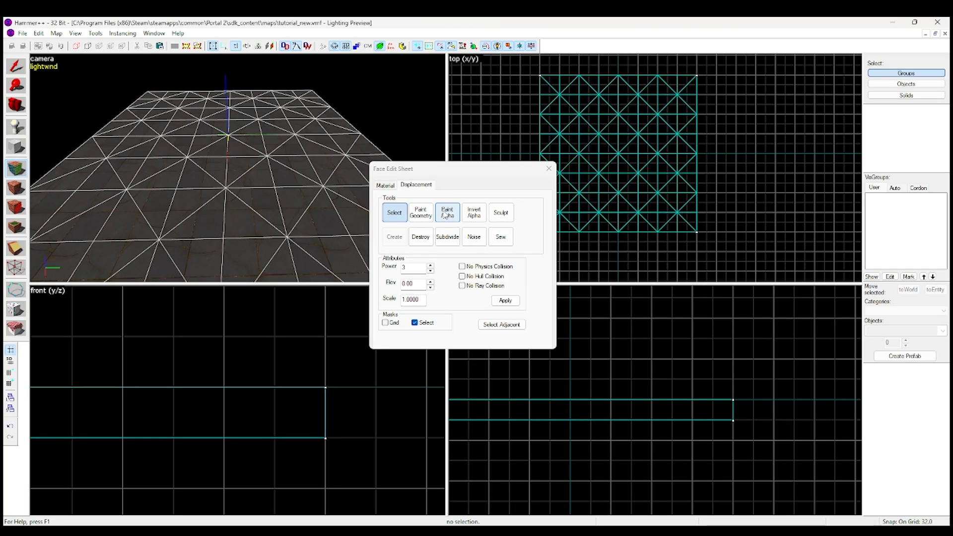
Open the Paint Alpha tool and move its dialog aside so the displacement tools stay accessible
{"action": "left_click", "coordinate": [446, 213]}
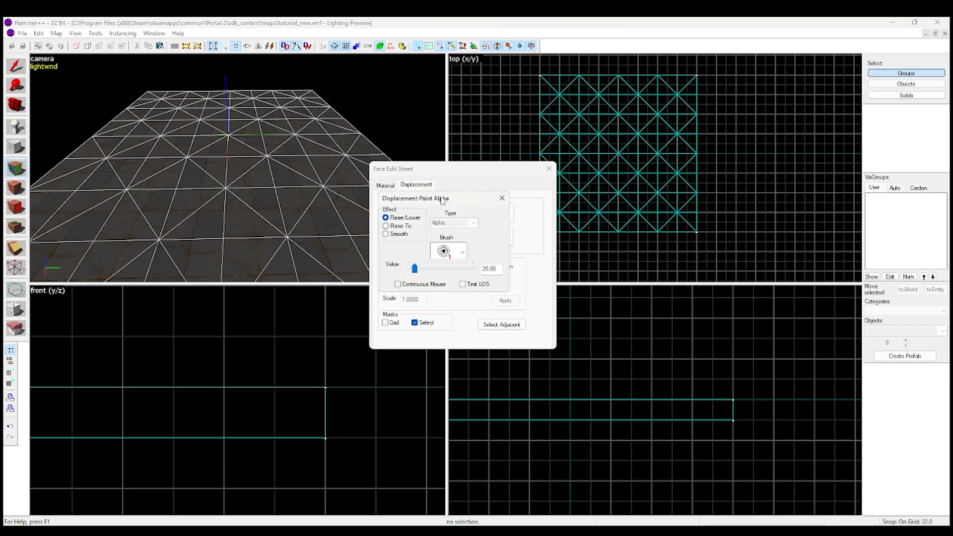
{"action": "left_click_drag", "start_coordinate": [530, 183], "coordinate": [539, 179]}
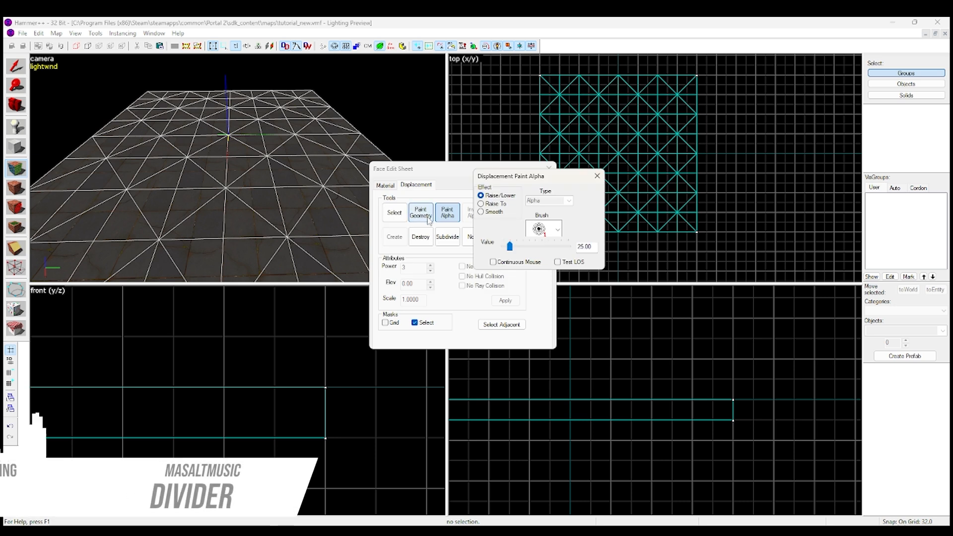
{"action": "left_click", "coordinate": [294, 22]}
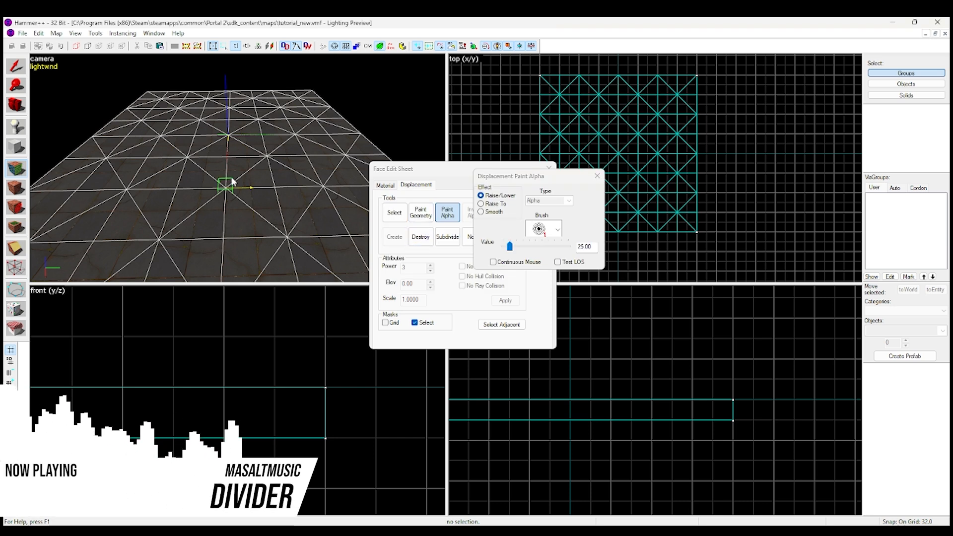
{"action": "scroll", "coordinate": [230, 178], "scroll_direction": "up", "scroll_amount": 4}
{"action": "scroll", "coordinate": [226, 194], "scroll_direction": "down", "scroll_amount": 2}
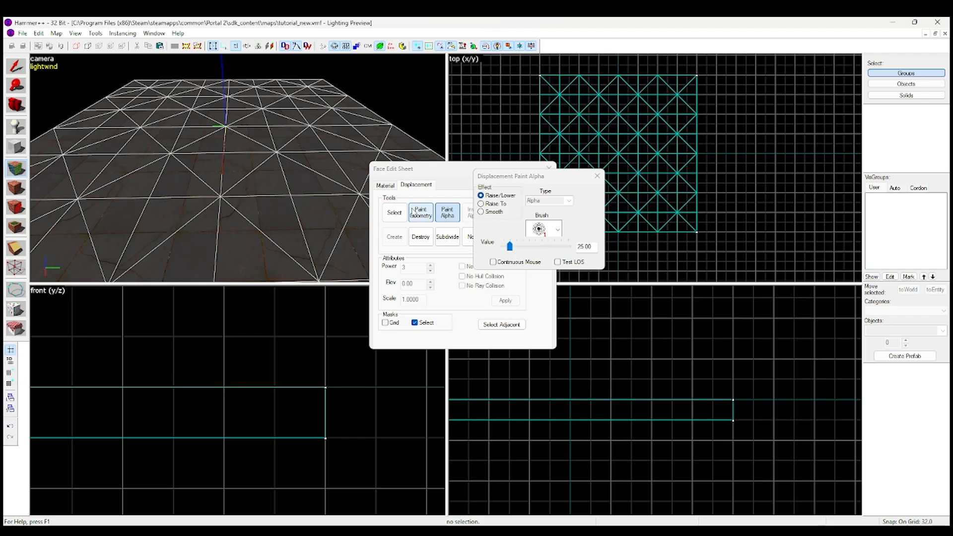
{"action": "scroll", "coordinate": [208, 144], "scroll_direction": "down", "scroll_amount": 2}
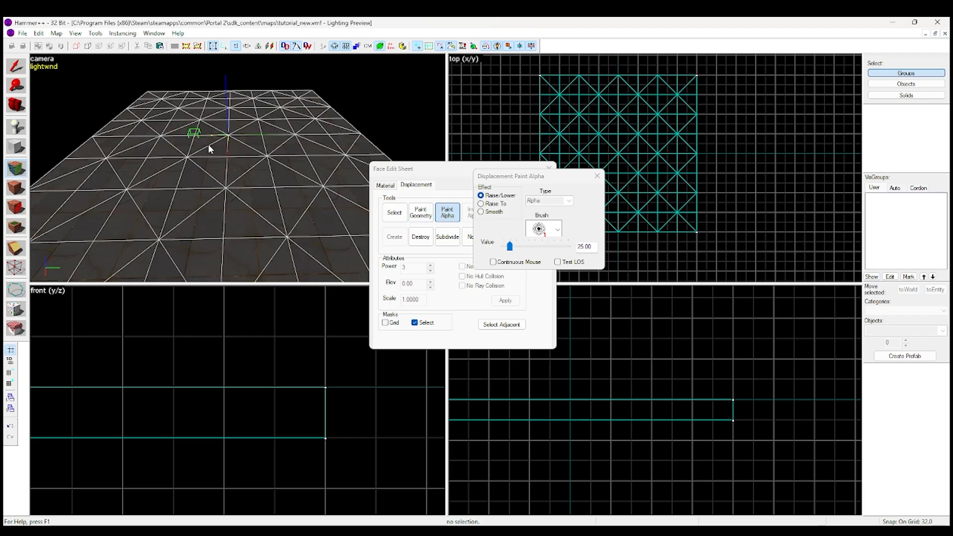
{"action": "scroll", "coordinate": [220, 168], "scroll_direction": "up", "scroll_amount": 2}
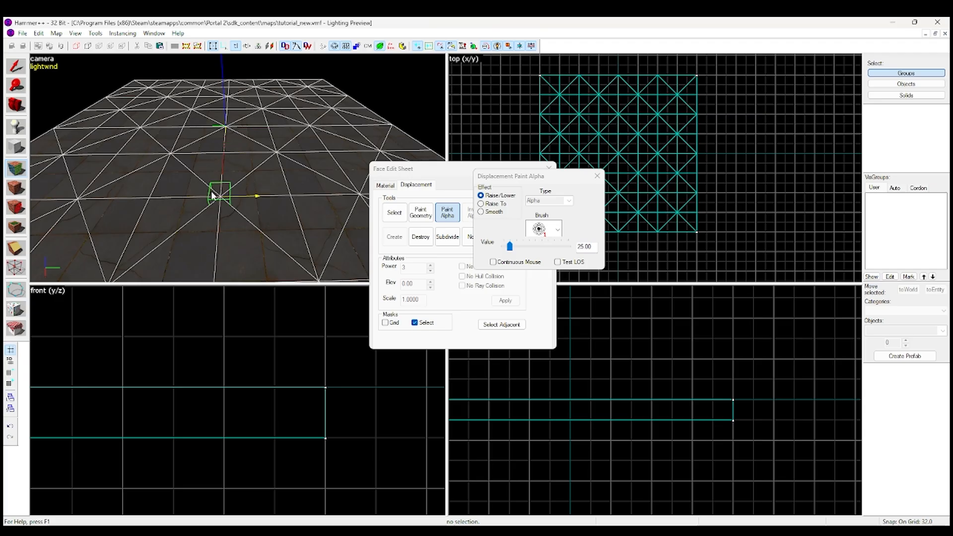
Paint alpha with Raise/Lower at value 25.00 across the middle of the floor displacement, inspect the blend and undo it
{"action": "left_click", "coordinate": [223, 199]}
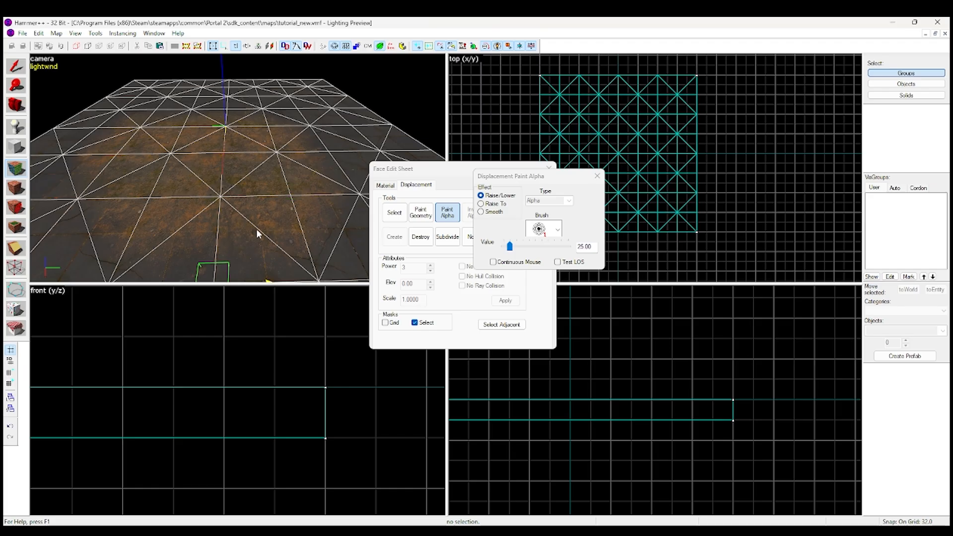
{"action": "key", "text": "z"}
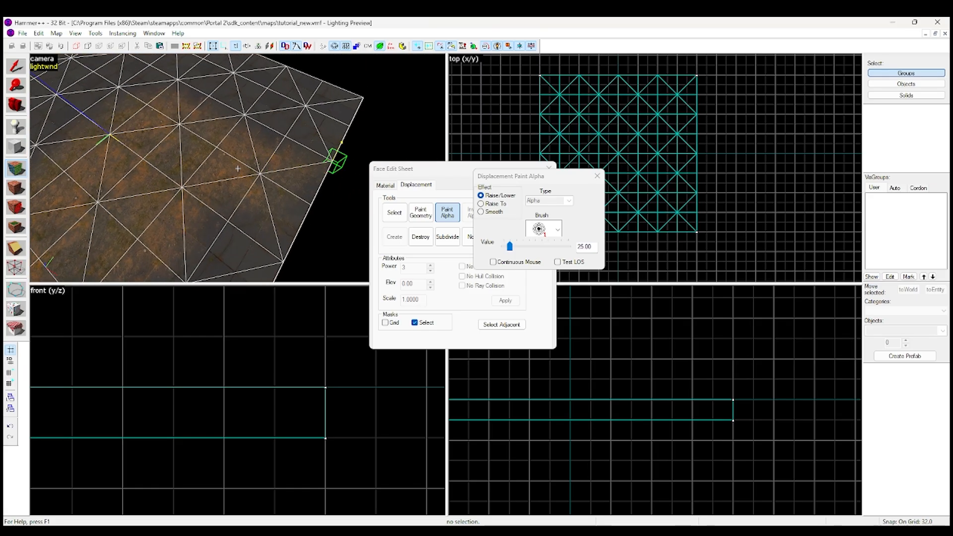
{"action": "key", "text": "z"}
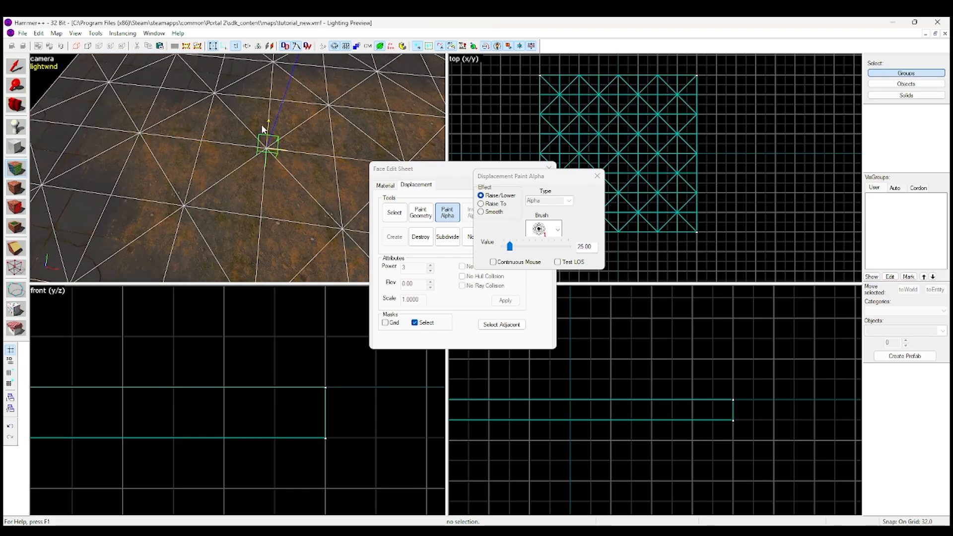
{"action": "key", "text": "z"}
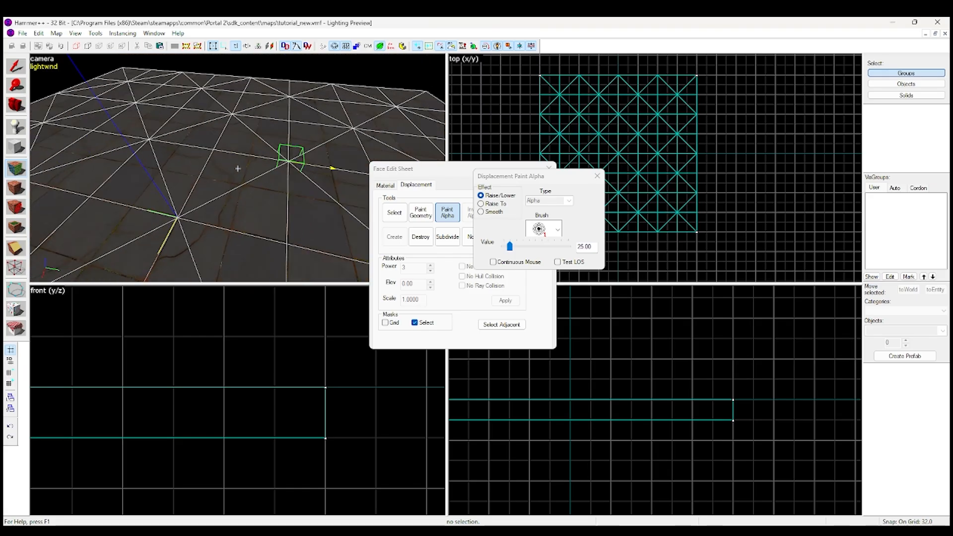
Paint a small alpha spot on the floor at value 25.00, inspect it up close and undo it
{"action": "key", "text": "z"}
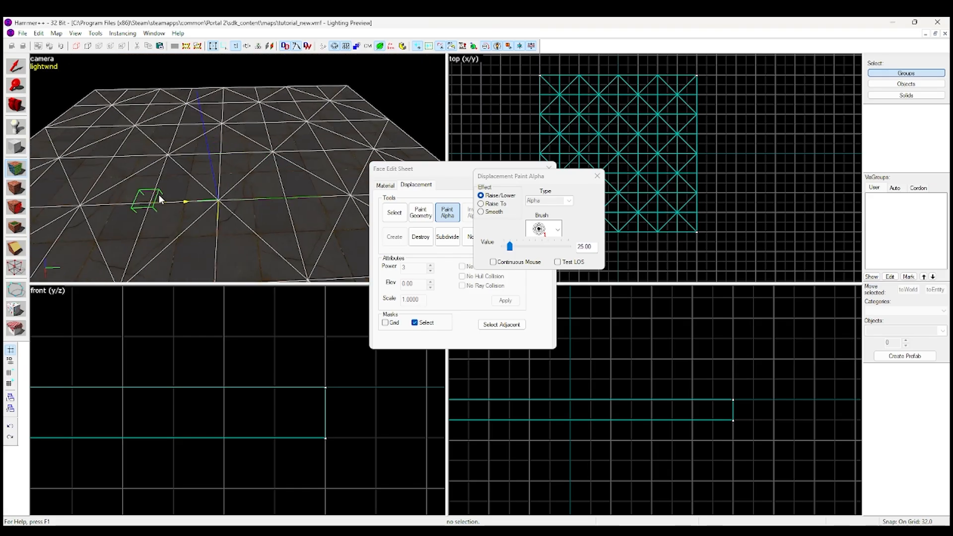
{"action": "left_click", "coordinate": [130, 198]}
{"action": "key", "text": "z"}
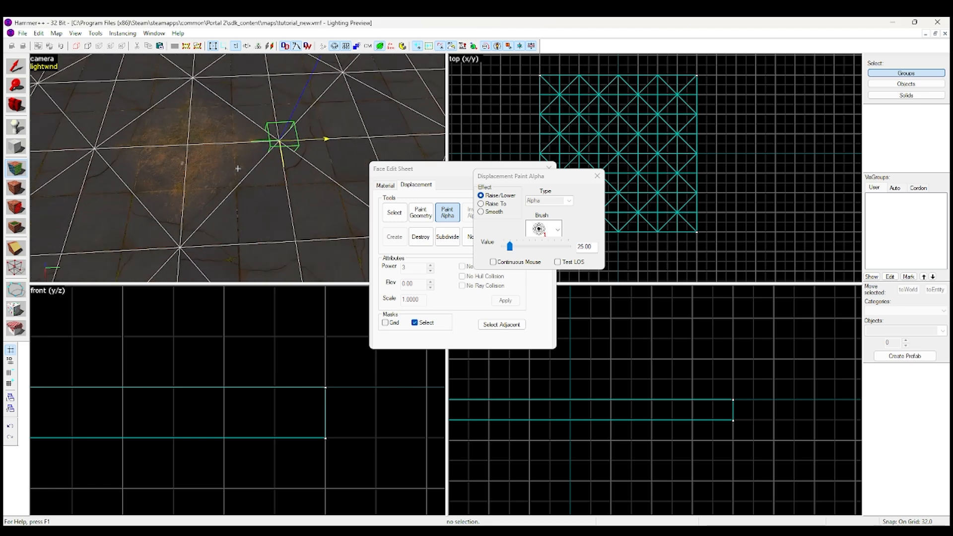
{"action": "key", "text": "w"}
Set the alpha value to 189.00 and paint a strong dirt patch near the middle of the floor
{"action": "key", "text": "z"}
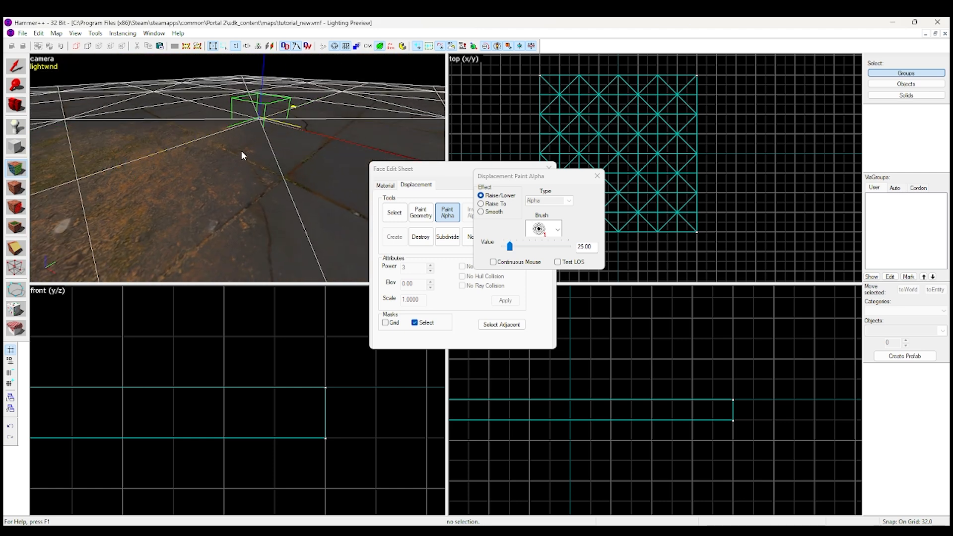
{"action": "key", "text": "z"}
{"action": "key", "text": "s"}
{"action": "key", "text": "z"}
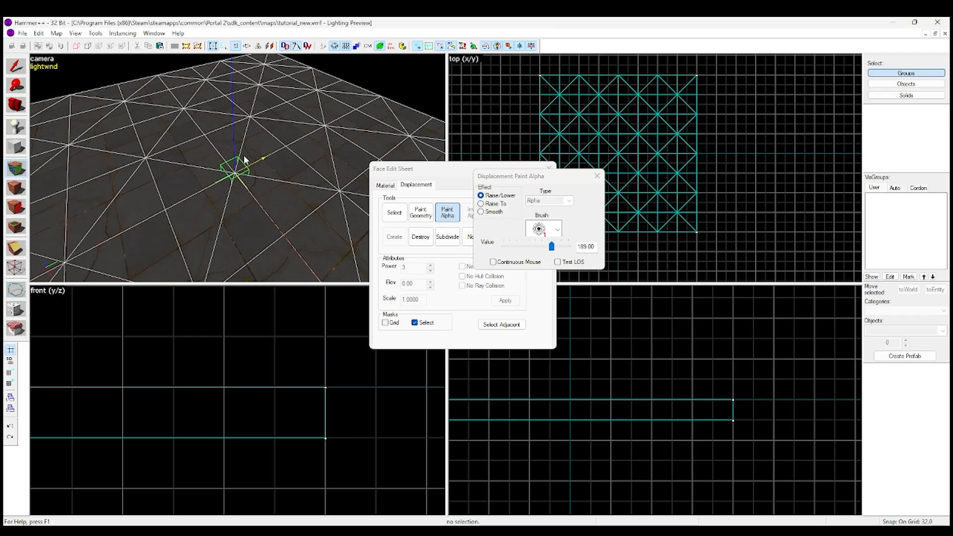
{"action": "left_click", "coordinate": [238, 166]}
{"action": "left_click_drag", "start_coordinate": [193, 177], "coordinate": [177, 122]}
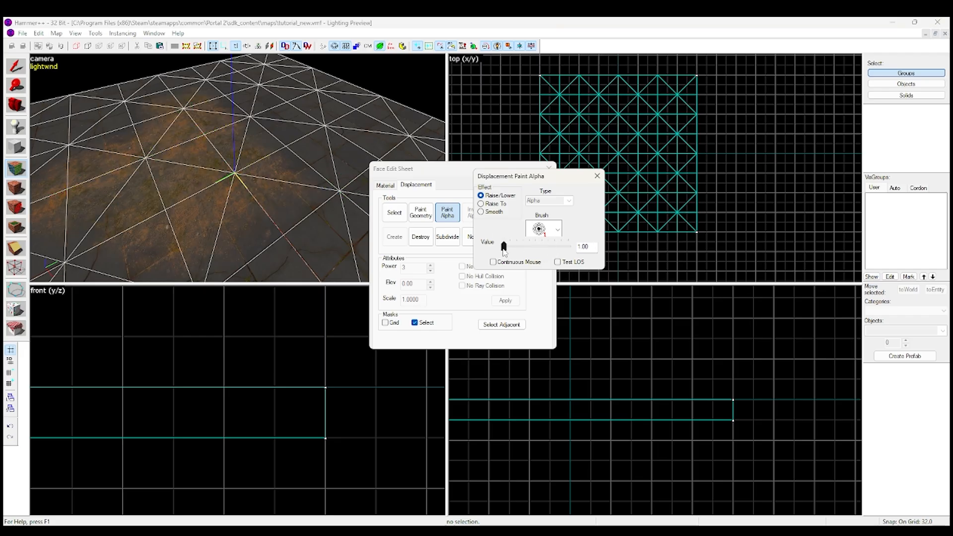
Lower the alpha value to 1.00 and paint a faint dirt patch beside the stronger one
{"action": "scroll", "coordinate": [214, 145], "scroll_direction": "down", "scroll_amount": 3}
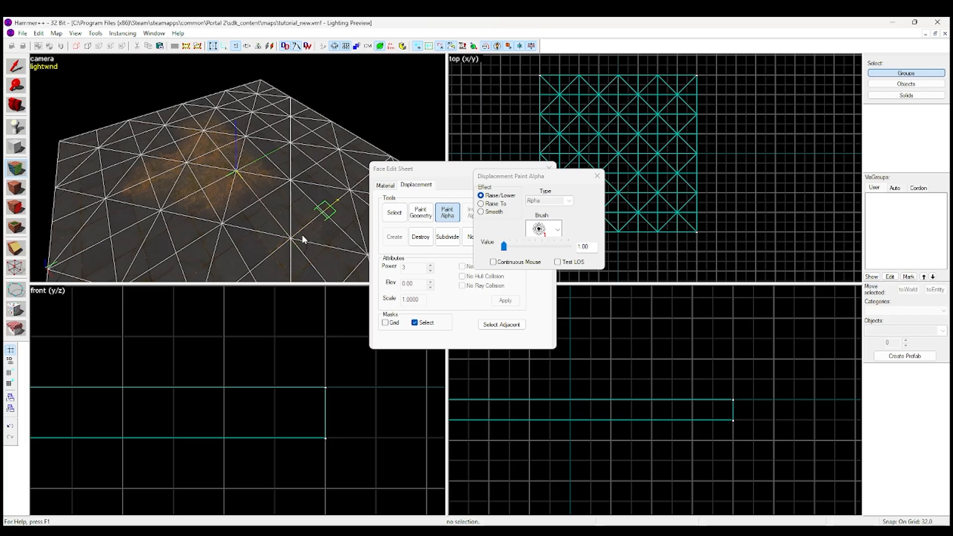
{"action": "key", "text": "z"}
{"action": "key", "text": "w"}
{"action": "key", "text": "a"}
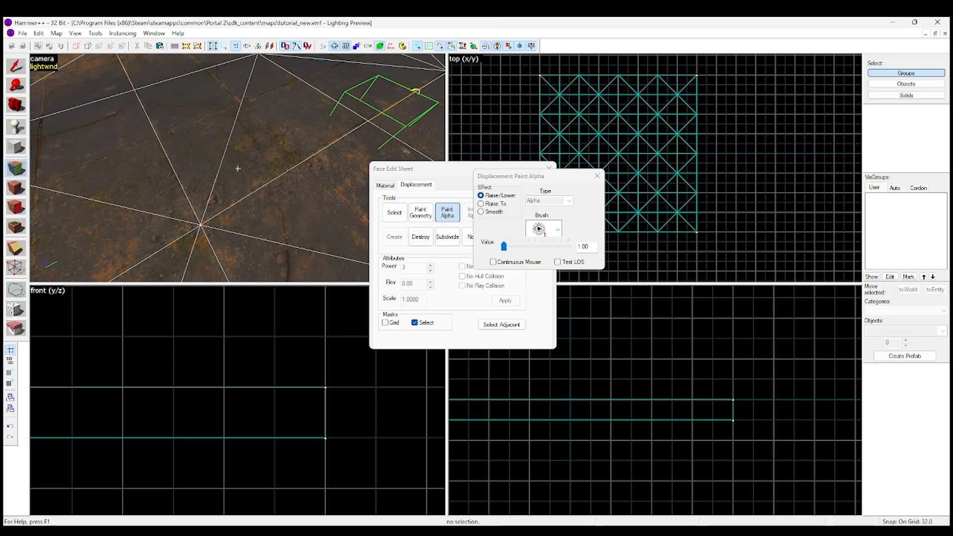
{"action": "scroll", "coordinate": [291, 190], "scroll_direction": "down", "scroll_amount": 5}
{"action": "key", "text": "z"}
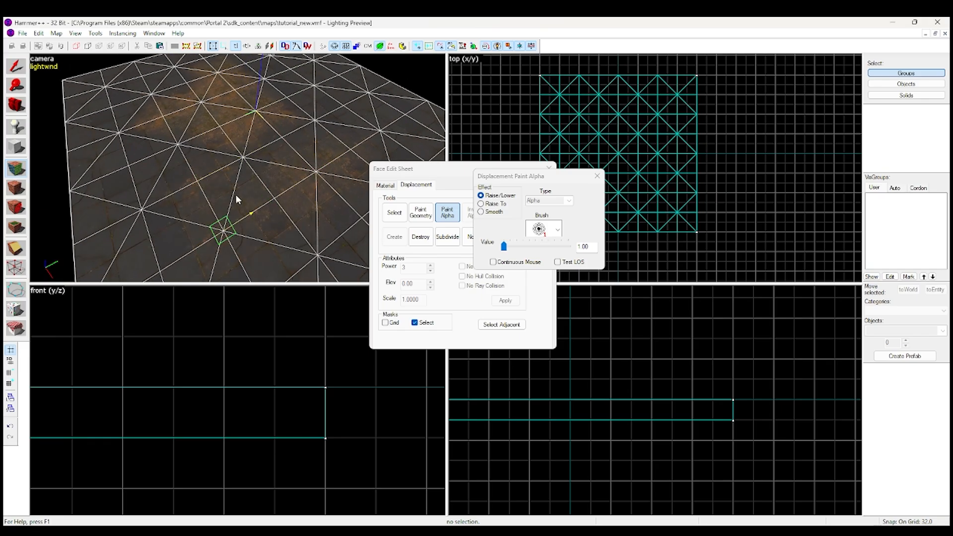
Examine the faint and strong alpha patches on the floor from several angles
{"action": "key", "text": "z"}
{"action": "key", "text": "w"}
{"action": "key", "text": "z"}
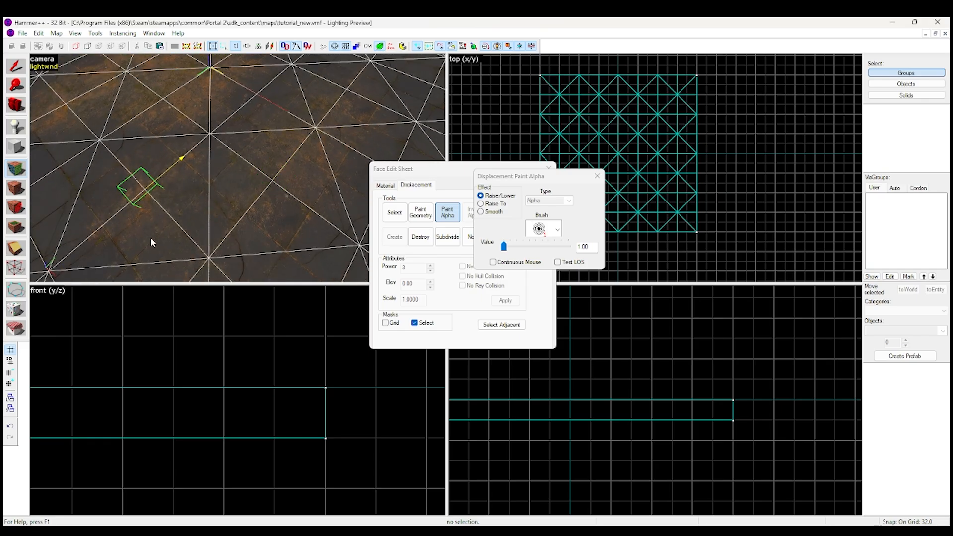
{"action": "key", "text": "z"}
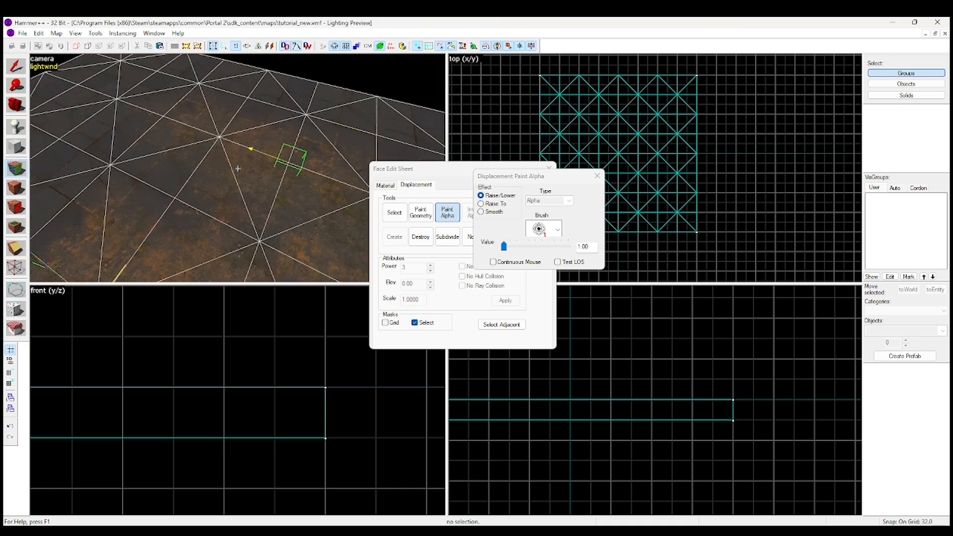
{"action": "key", "text": "z"}
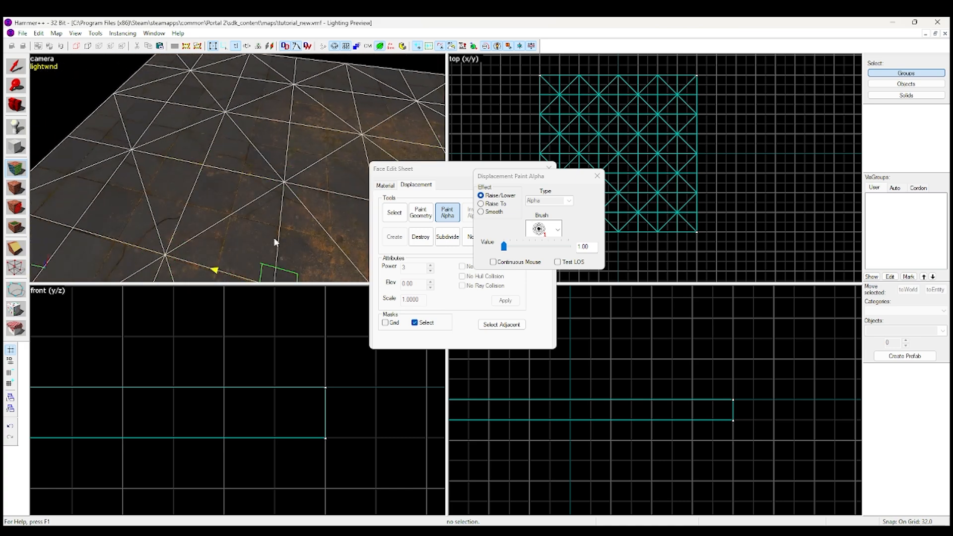
{"action": "key", "text": "z"}
Switch to Paint Geometry, set its axis to Face Normal and inspect the brush sphere and direction line over the floor
{"action": "key", "text": "z"}
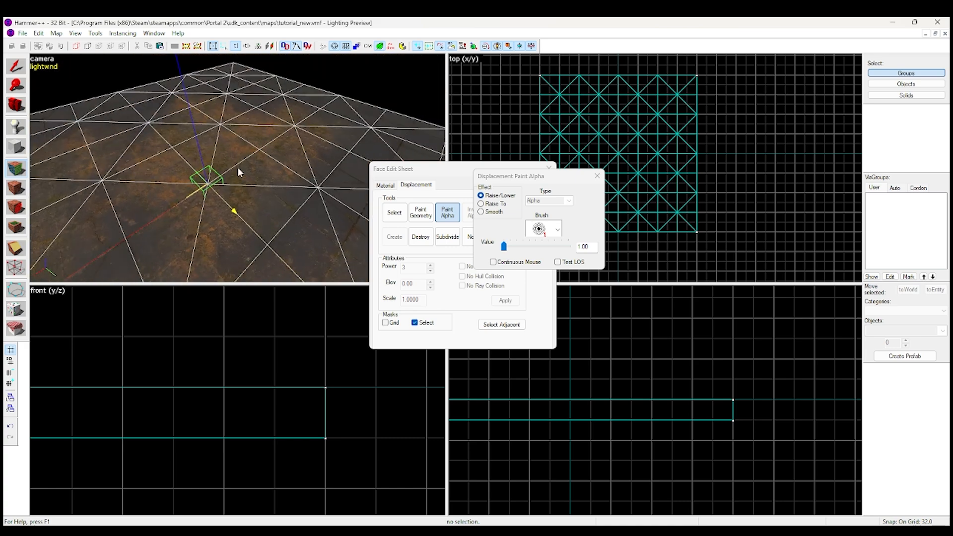
{"action": "left_click", "coordinate": [481, 227]}
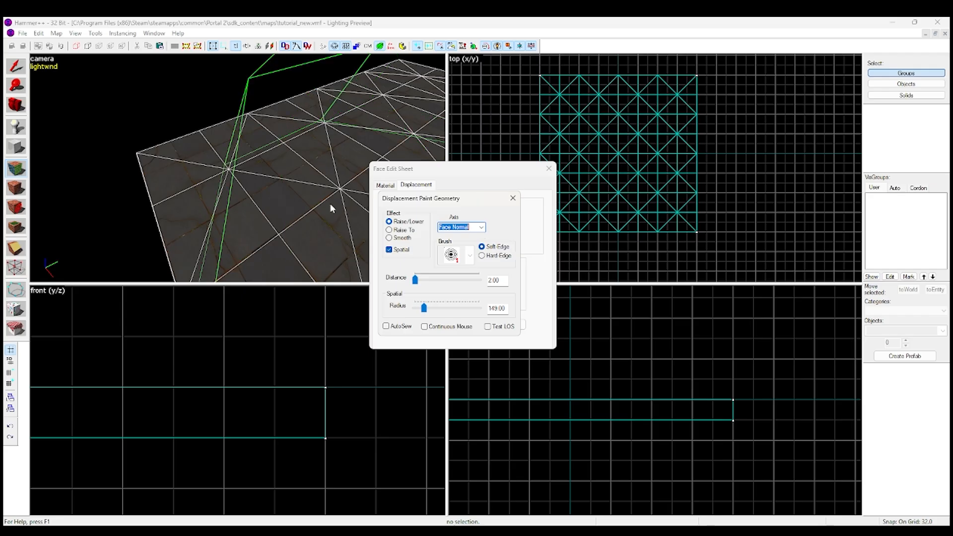
{"action": "key", "text": "z"}
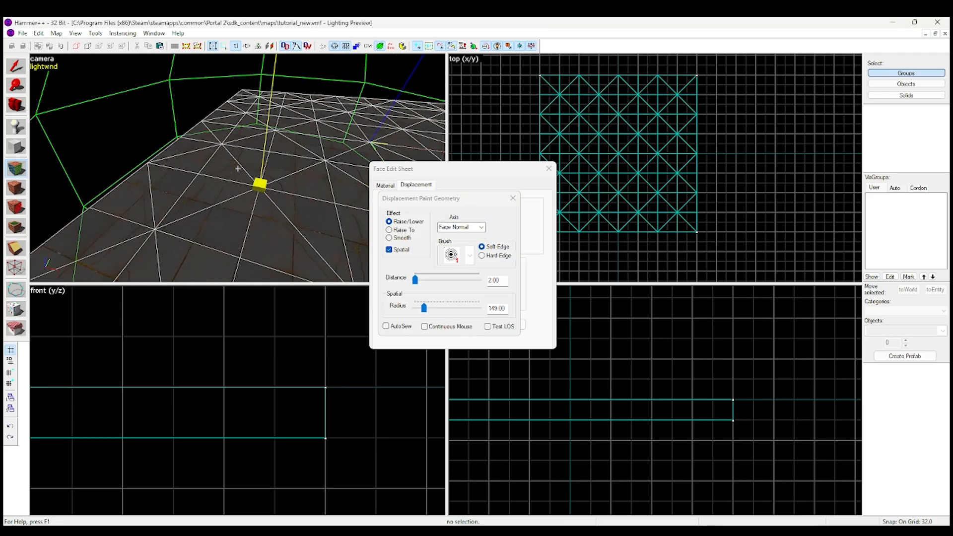
{"action": "key", "text": "w"}
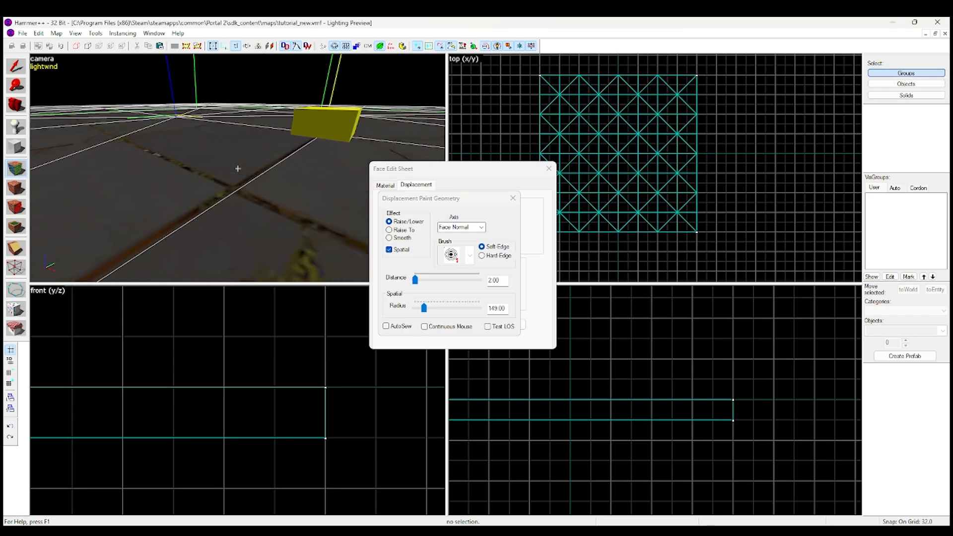
{"action": "key", "text": "w"}
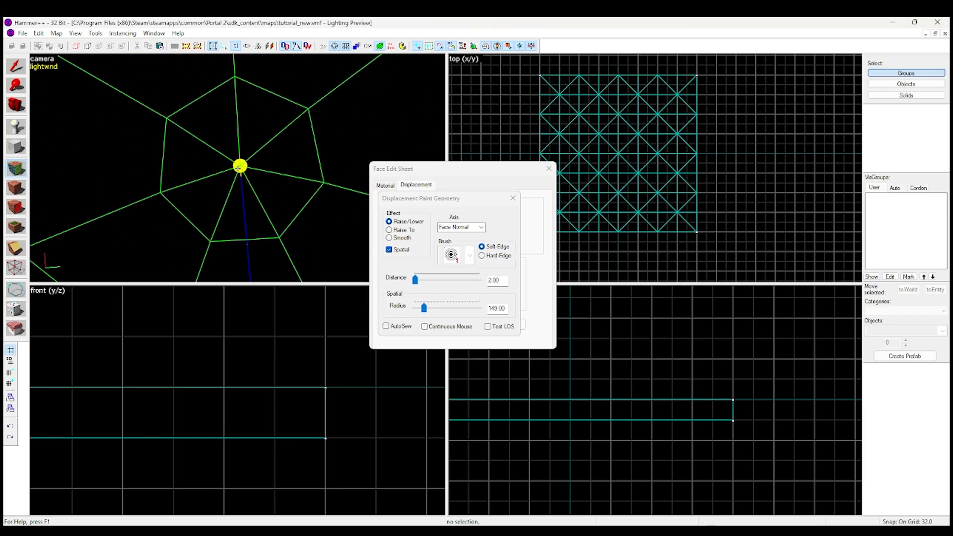
{"action": "key", "text": "s"}
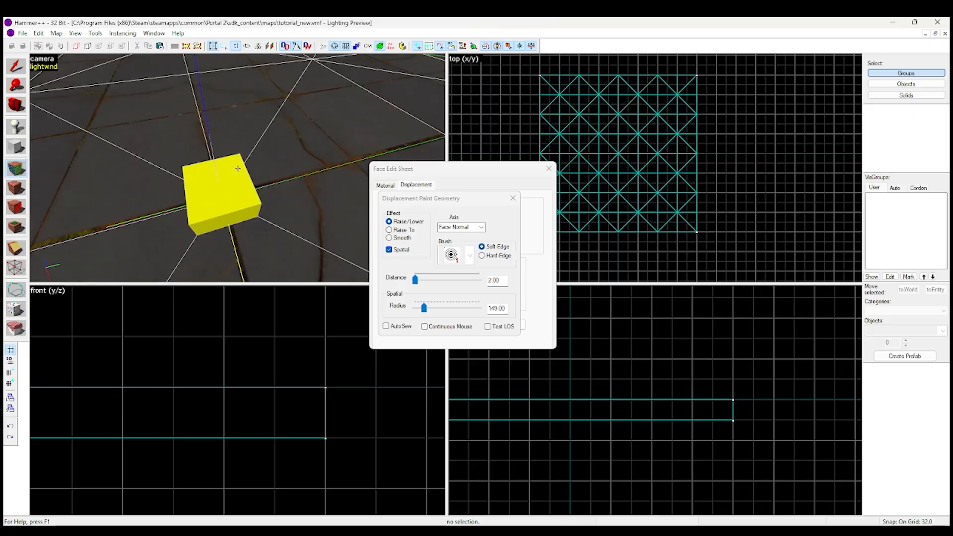
Set the Paint Geometry axis to Subdiv Normal and position the brush over the floor displacement
{"action": "key", "text": "z"}
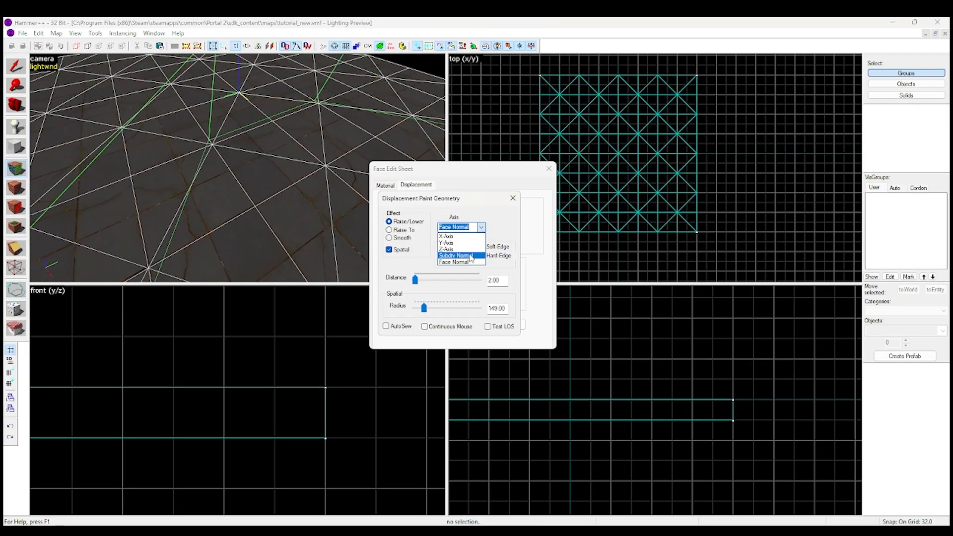
{"action": "scroll", "coordinate": [225, 147], "scroll_direction": "down", "scroll_amount": 2}
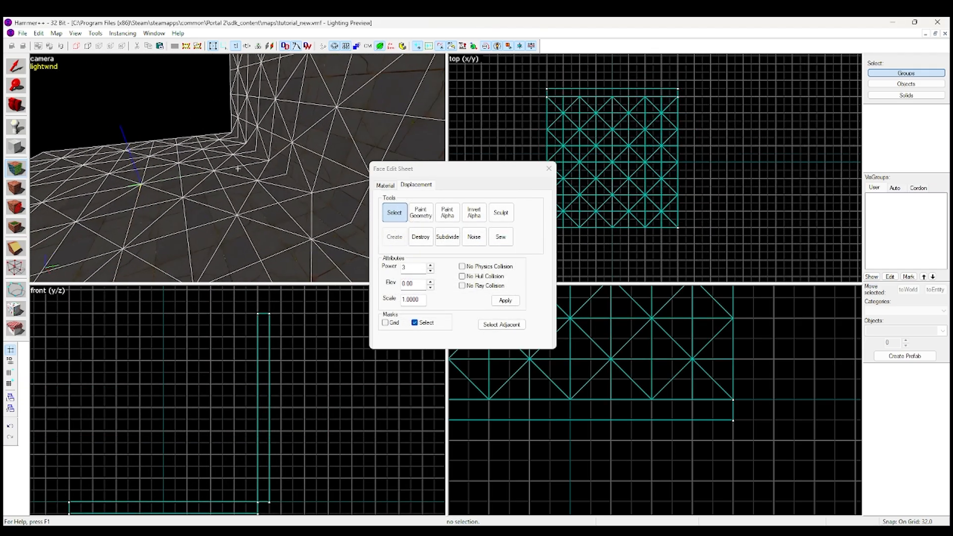
{"action": "key", "text": "d"}
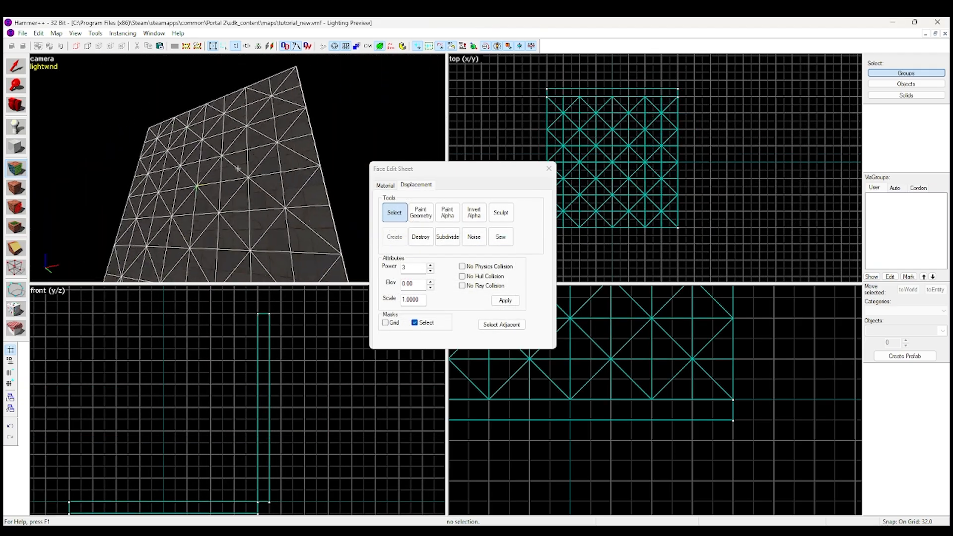
Subdivide the perpendicular floor and wall displacements to round their shared corner into a smooth curve
{"action": "key", "text": "w"}
{"action": "key", "text": "z"}
{"action": "key", "text": "z"}
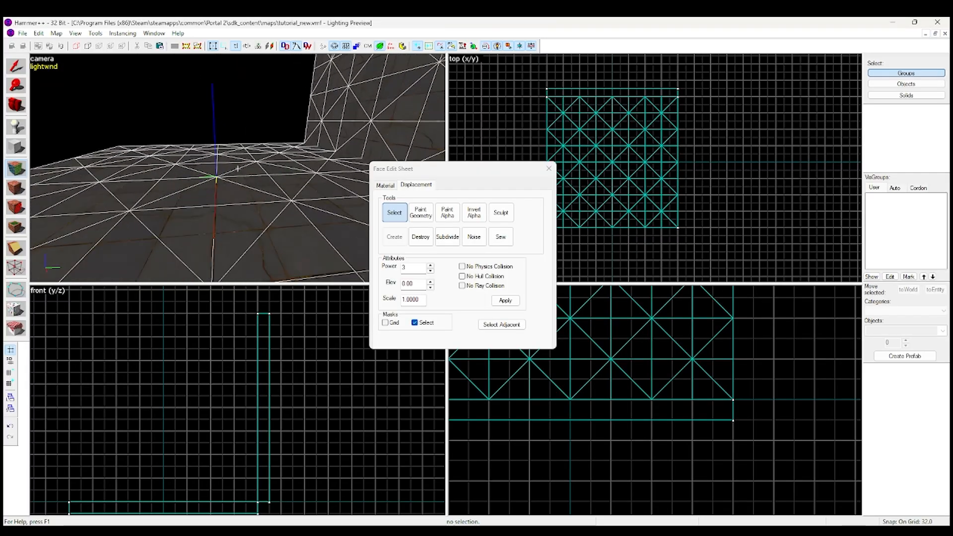
{"action": "key", "text": "s"}
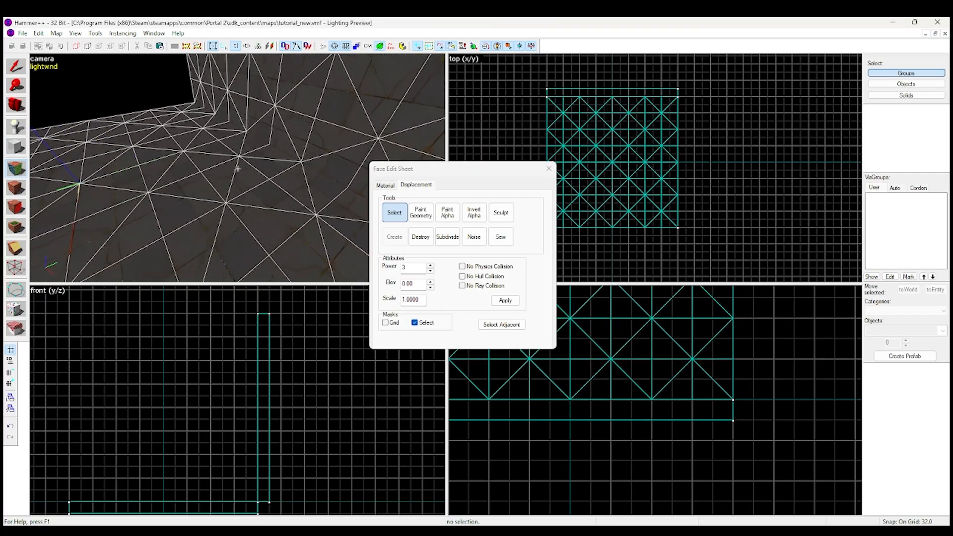
{"action": "key", "text": "z"}
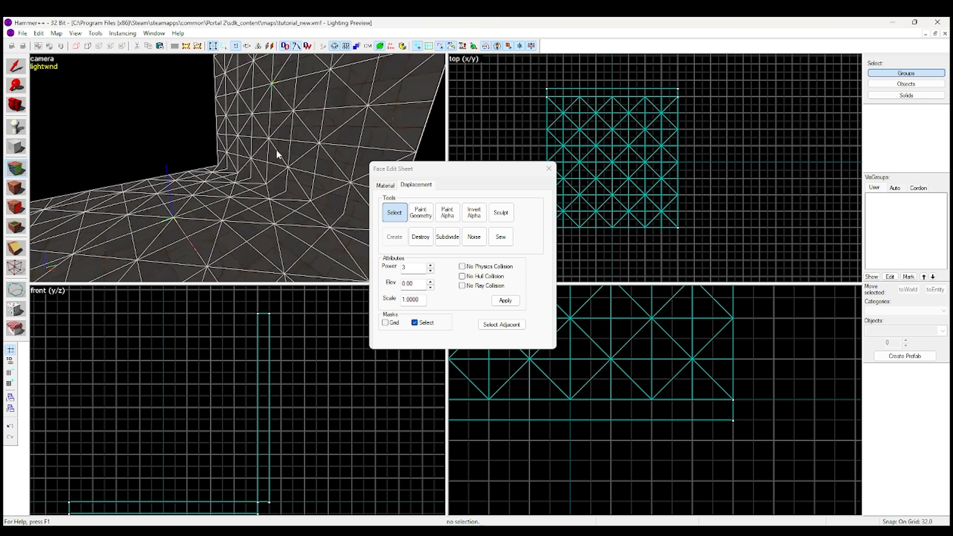
{"action": "left_click", "coordinate": [453, 239]}
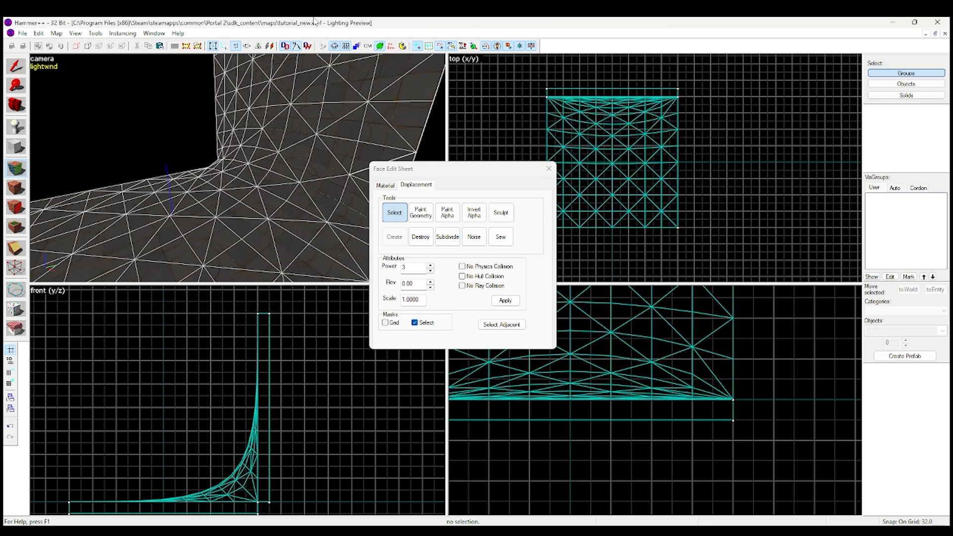
Inspect the curved corner between floor and wall from several sides and close the Face Edit Sheet
{"action": "key", "text": "z"}
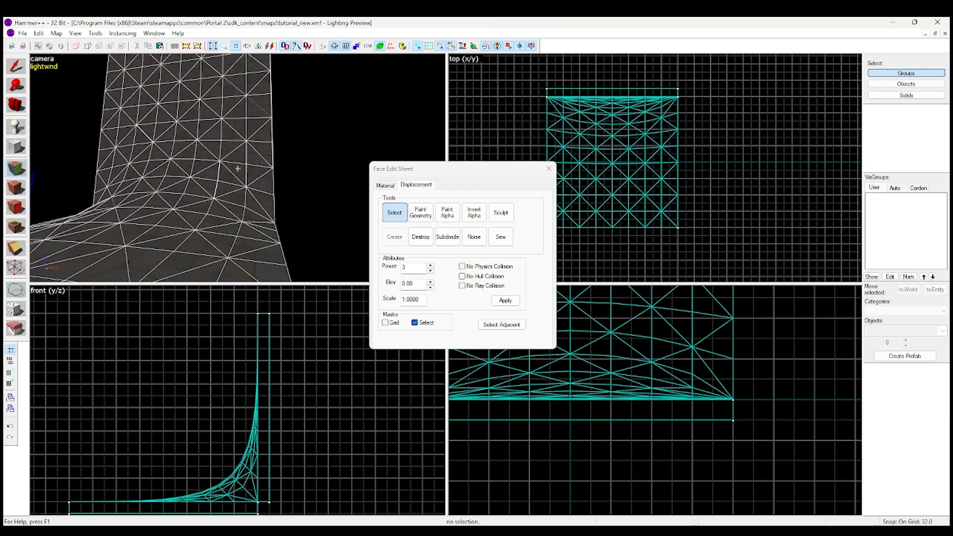
{"action": "key", "text": "w"}
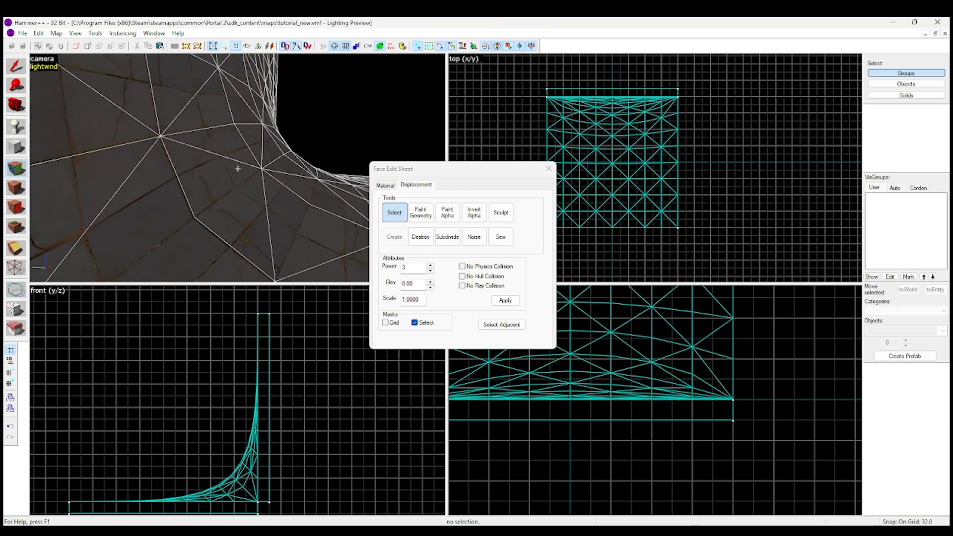
{"action": "key", "text": "d"}
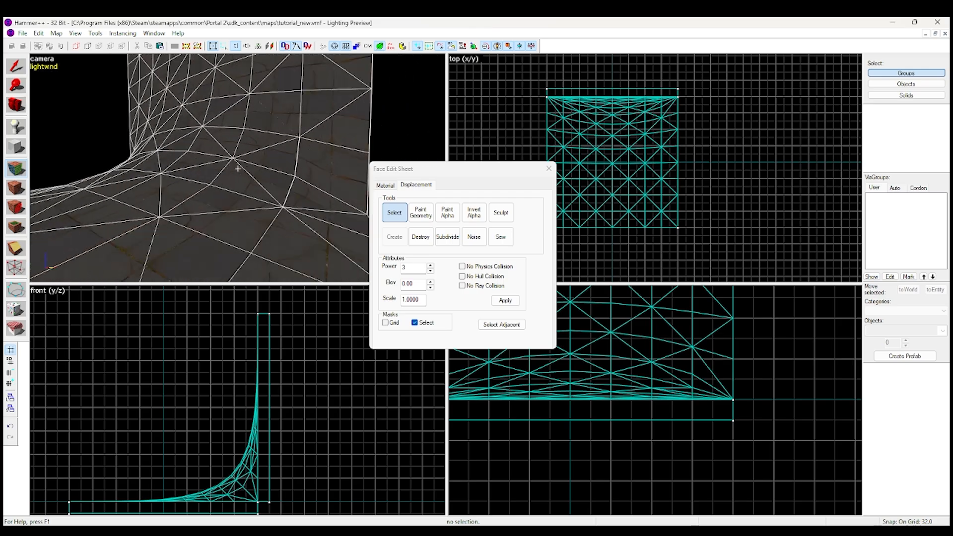
{"action": "key", "text": "s"}
{"action": "key", "text": "z"}
{"action": "left_click", "coordinate": [548, 169]}
{"action": "key", "text": "z"}
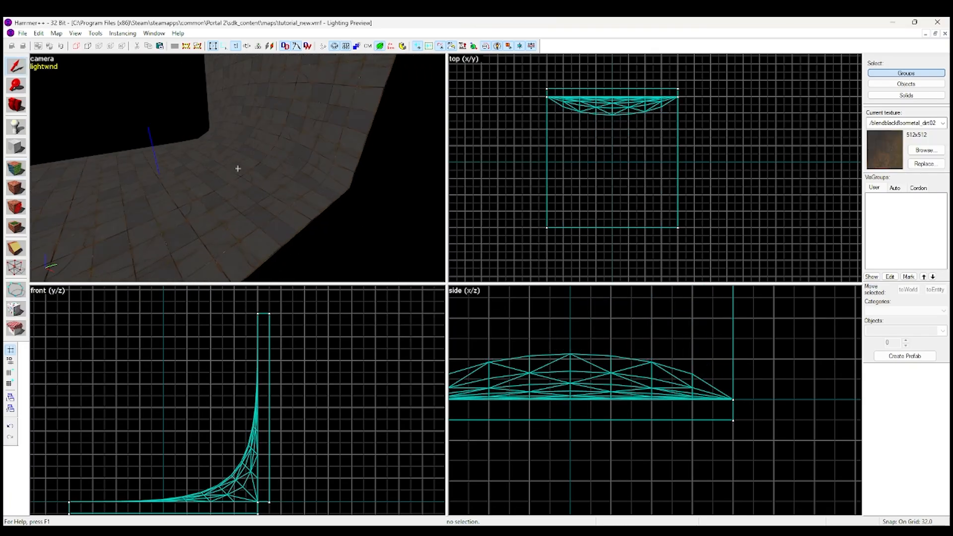
View the rounded floor-wall corner from below and behind, and check the wall brush by briefly selecting it
{"action": "key", "text": "s"}
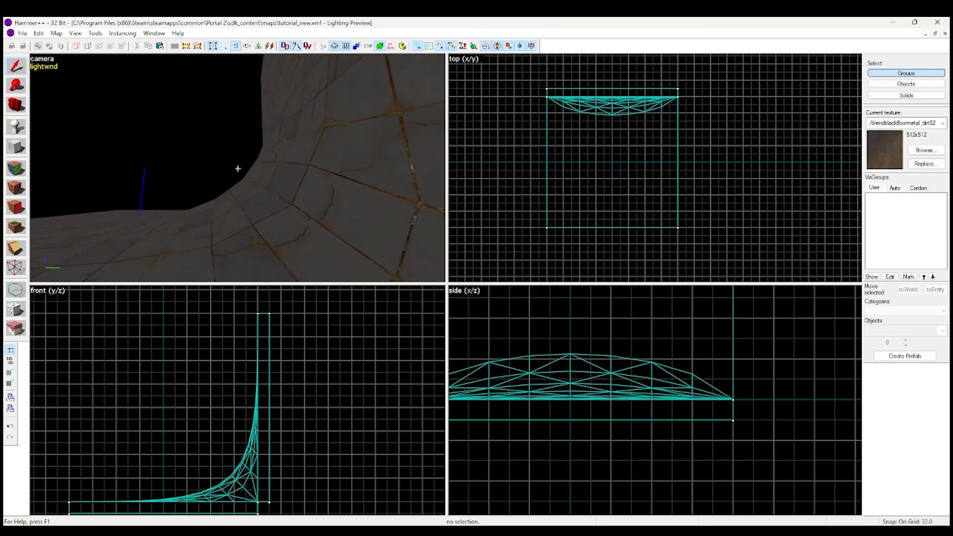
{"action": "key", "text": "w"}
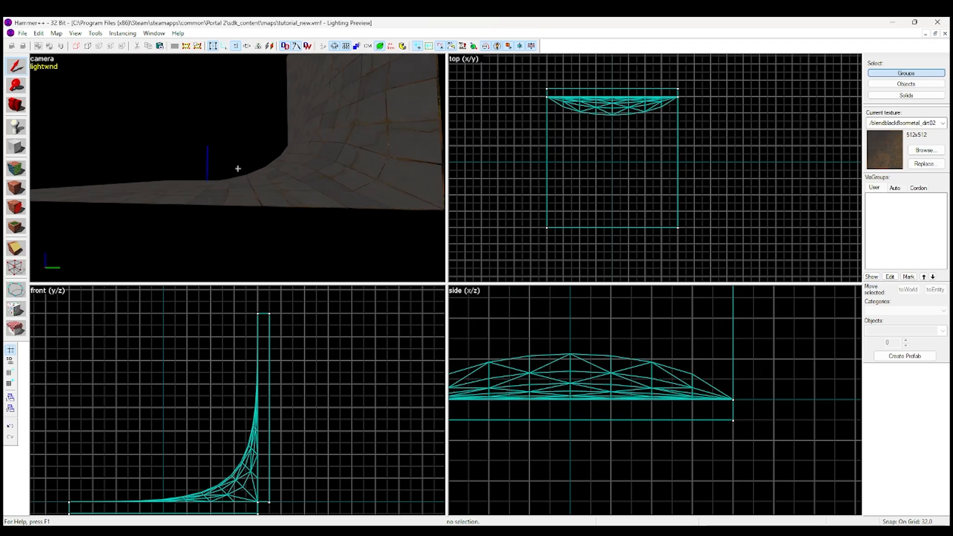
{"action": "key", "text": "w"}
{"action": "key", "text": "s"}
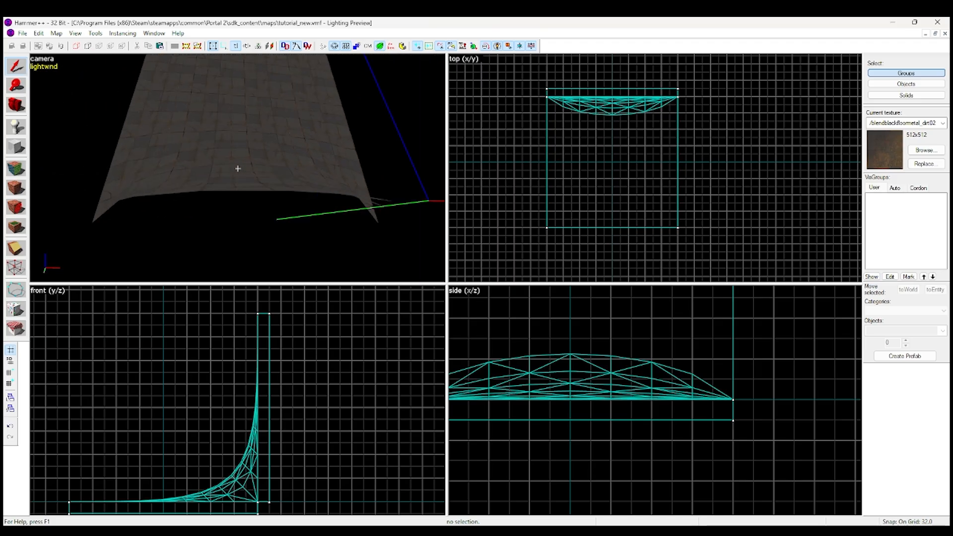
{"action": "key", "text": "z"}
{"action": "left_click", "coordinate": [237, 170]}
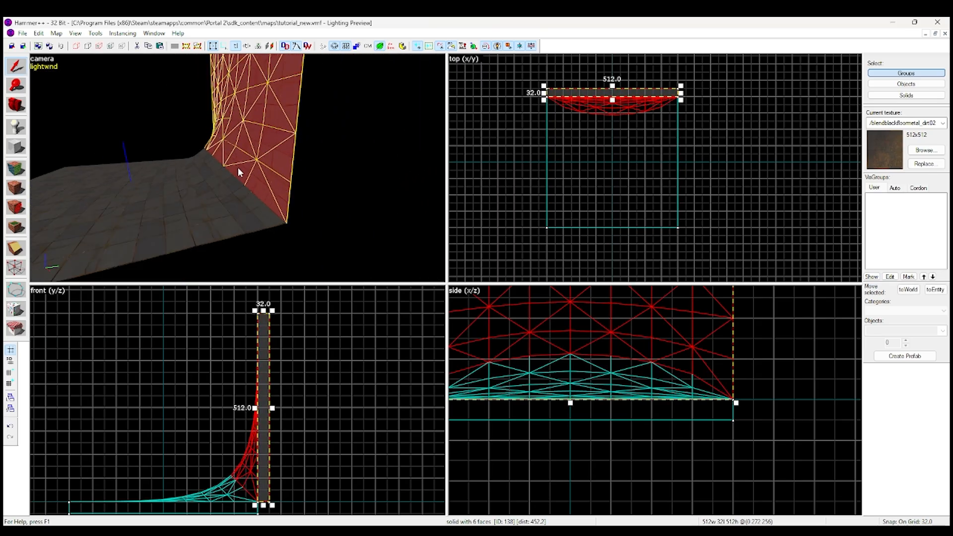
{"action": "left_click", "coordinate": [179, 197], "text": "ctrl"}
Select the floor displacement for face editing and extend the selection to the adjacent wall displacement
{"action": "key", "text": "shift+a"}
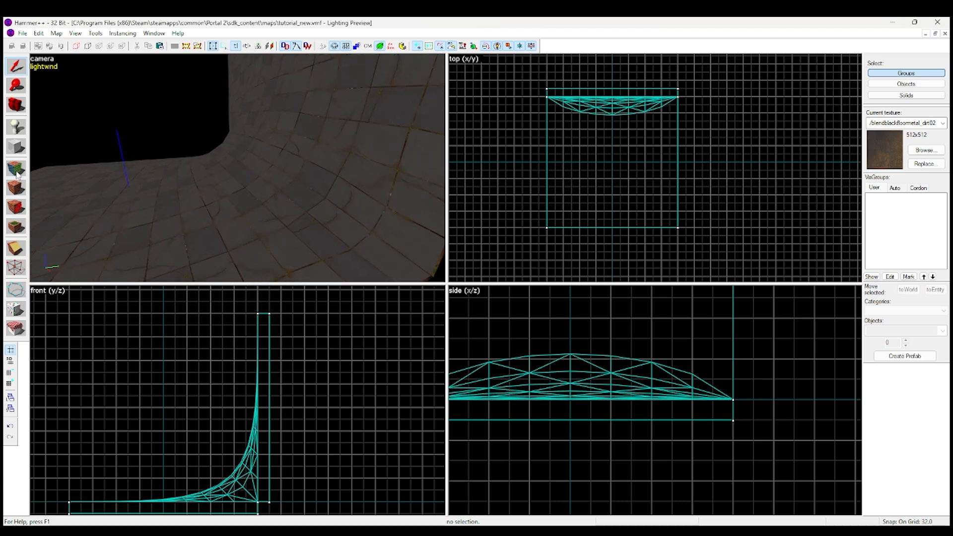
{"action": "left_click", "coordinate": [202, 209]}
{"action": "left_click", "coordinate": [415, 185]}
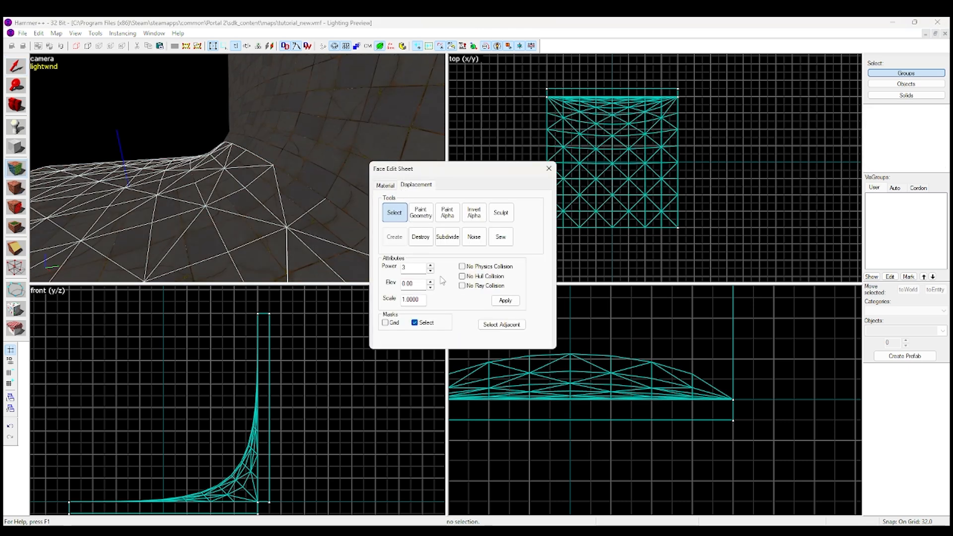
{"action": "left_click", "coordinate": [495, 326]}
{"action": "key", "text": "z"}
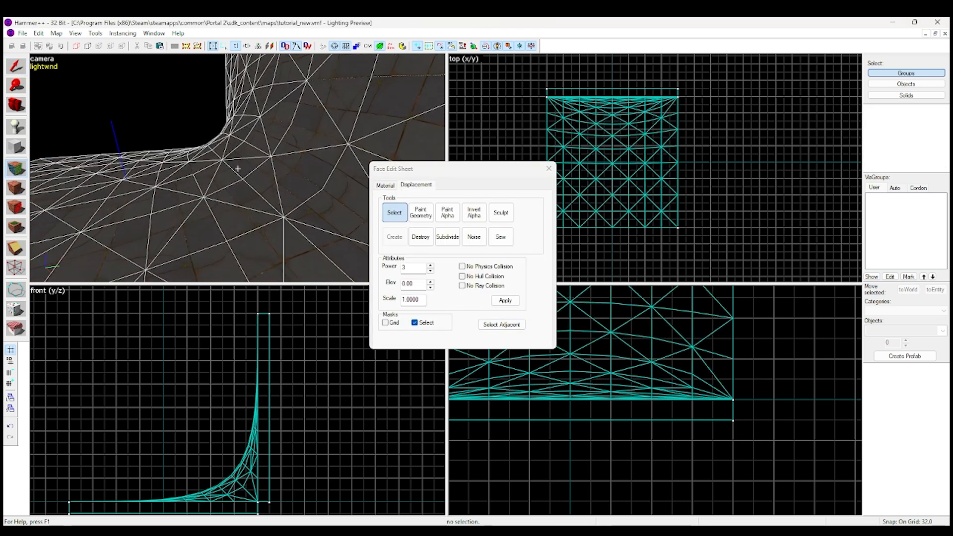
{"action": "key", "text": "s"}
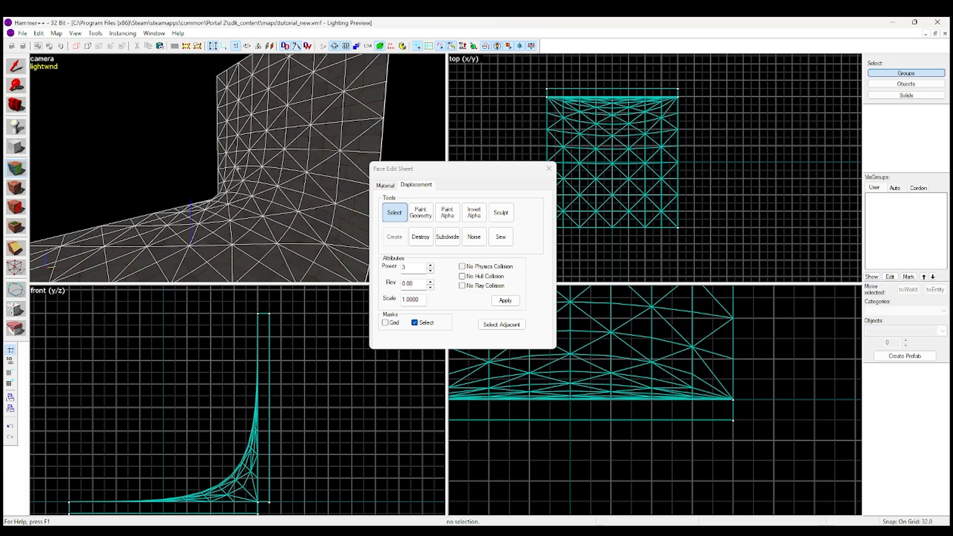
{"action": "key", "text": "z"}
Start Paint Geometry on both displacements and set the brush Distance to 2 and Radius to 290
{"action": "left_click", "coordinate": [420, 217]}
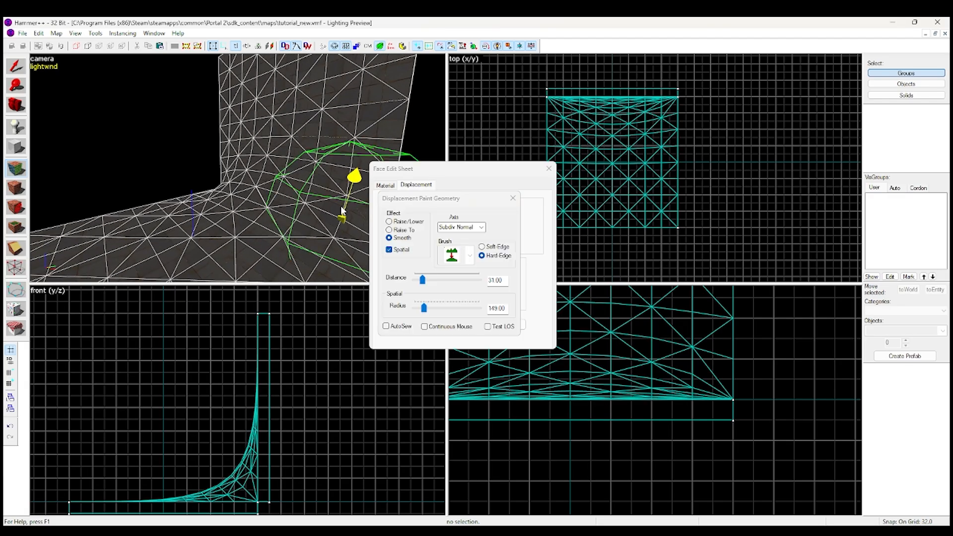
{"action": "key", "text": "z"}
{"action": "key", "text": "a"}
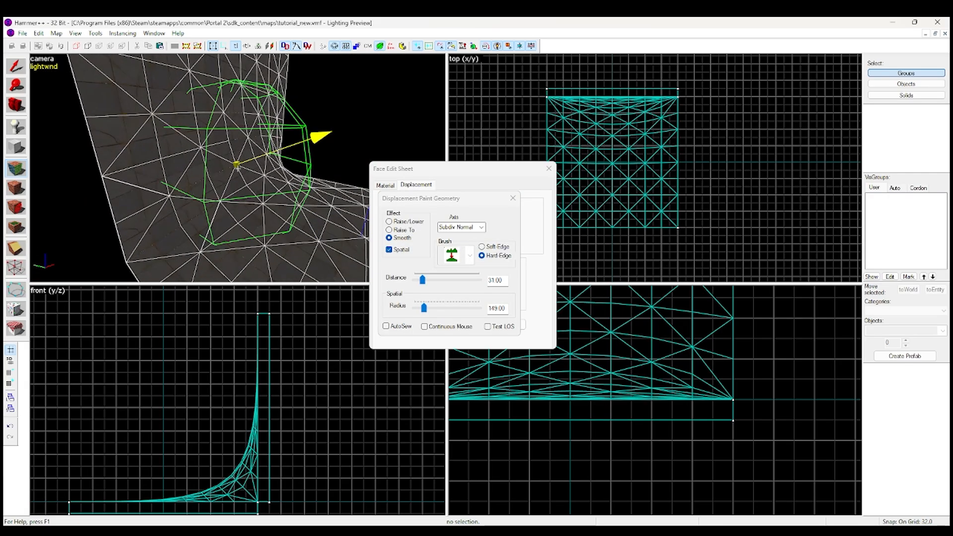
{"action": "key", "text": "z"}
{"action": "left_click_drag", "start_coordinate": [423, 308], "coordinate": [427, 297]}
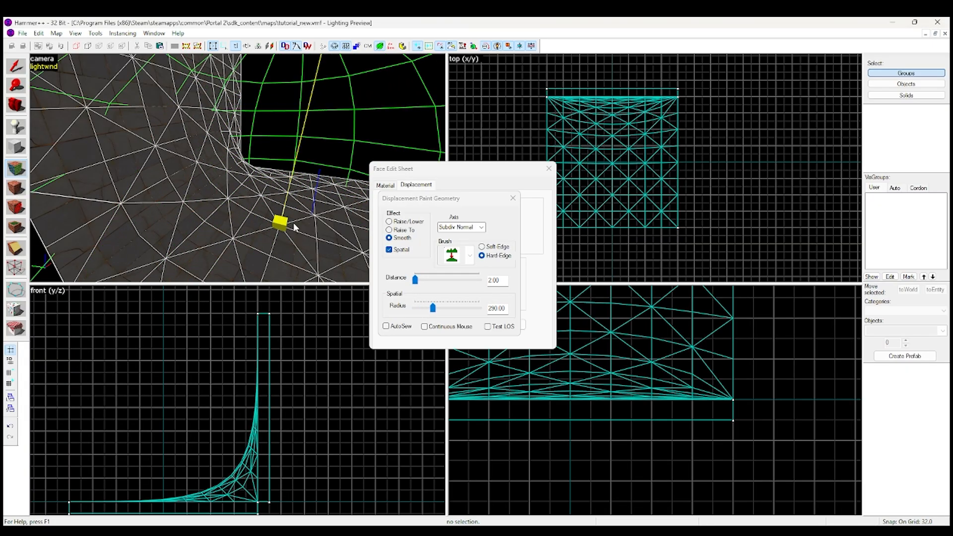
Raise the floor displacement into a large mound using Raise/Lower with Face Normal axis, Soft Edge and Distance 16
{"action": "left_click_drag", "start_coordinate": [212, 196], "coordinate": [141, 184]}
{"action": "key", "text": "z"}
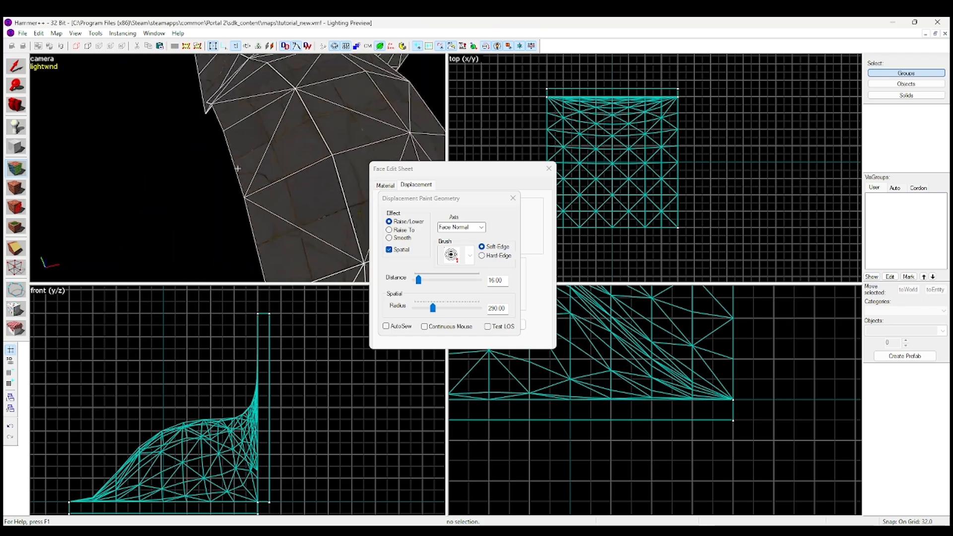
{"action": "key", "text": "z"}
Sculpt the wall displacement into an uneven, bulging rock shape with the same 290-radius Raise/Lower brush
{"action": "key", "text": "z"}
{"action": "key", "text": "z"}
{"action": "left_click", "coordinate": [144, 198]}
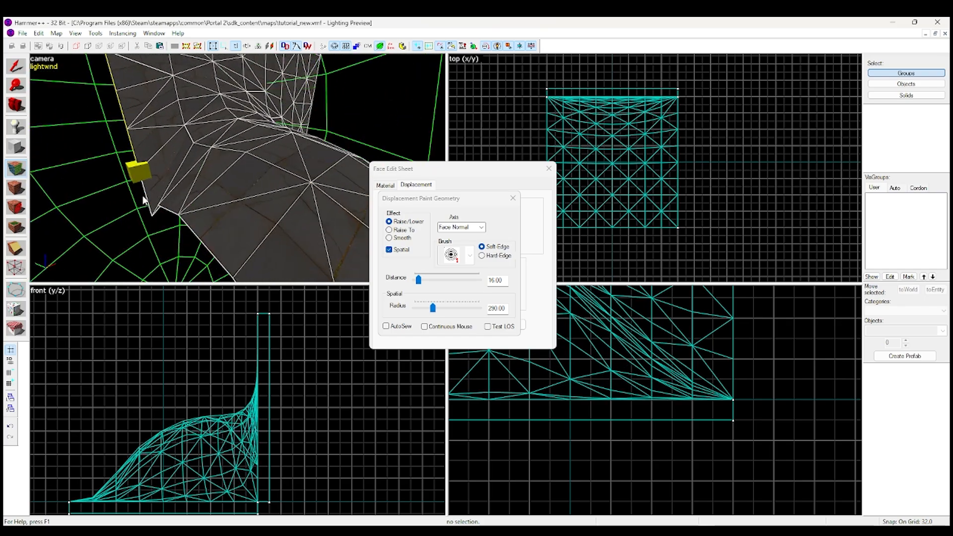
{"action": "left_click", "coordinate": [143, 198]}
{"action": "key", "text": "z"}
{"action": "key", "text": "z"}
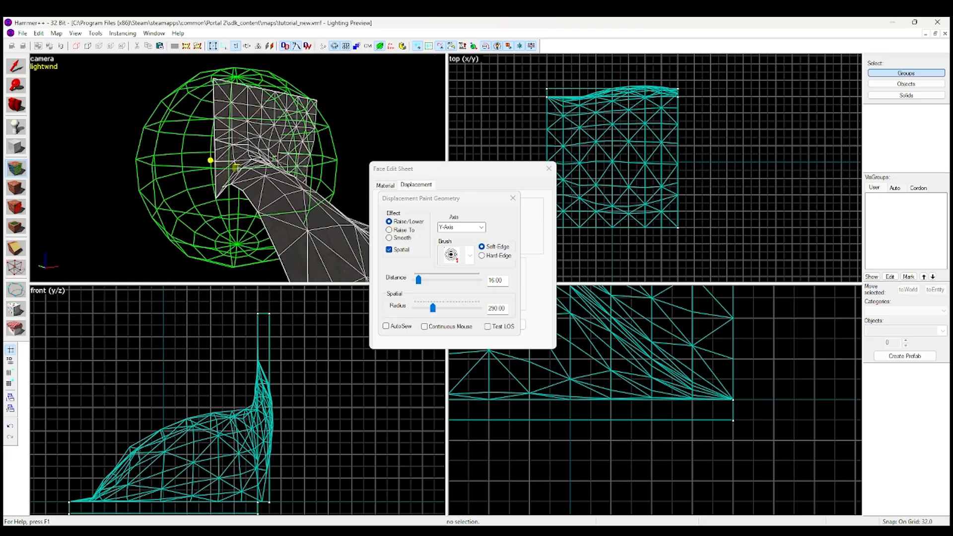
{"action": "key", "text": "z"}
{"action": "mouse_move", "coordinate": [163, 150]}
{"action": "right_mouse_down"}
{"action": "mouse_move", "coordinate": [175, 154]}
{"action": "mouse_move", "coordinate": [164, 214]}
{"action": "right_mouse_up"}
{"action": "key", "text": "z"}
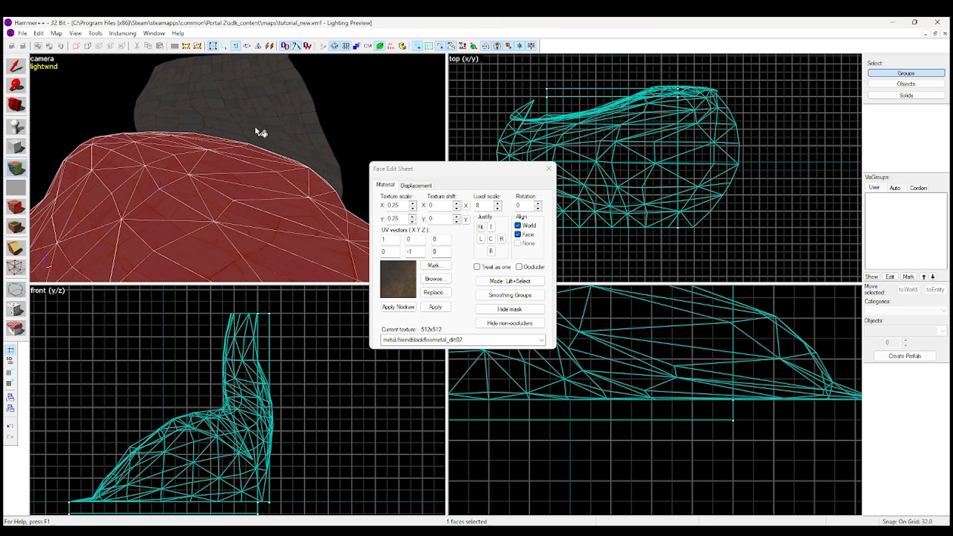
Browse for a blend texture and apply nature/blendrockdirt_tunnel03b to both the floor and wall displacement faces
{"action": "left_click", "coordinate": [433, 279]}
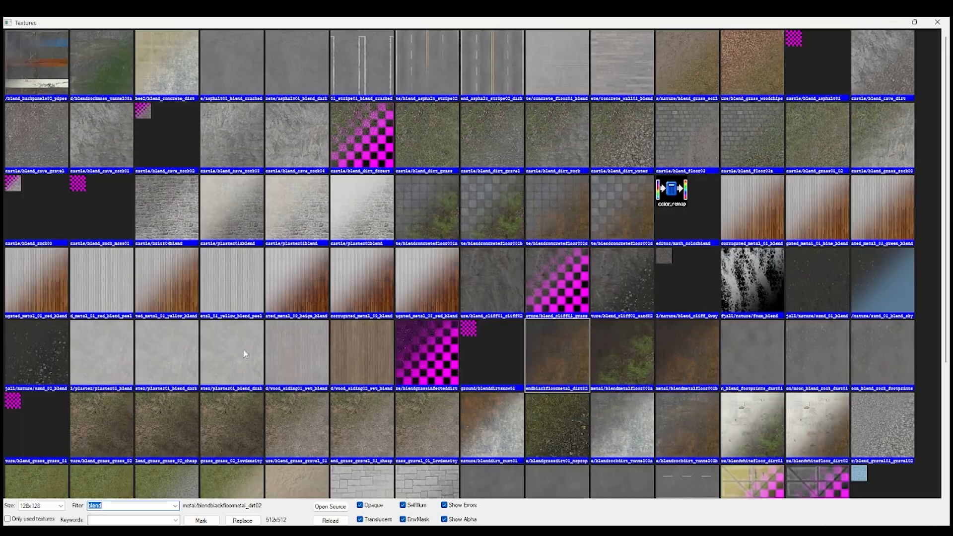
{"action": "type", "text": "antlion"}
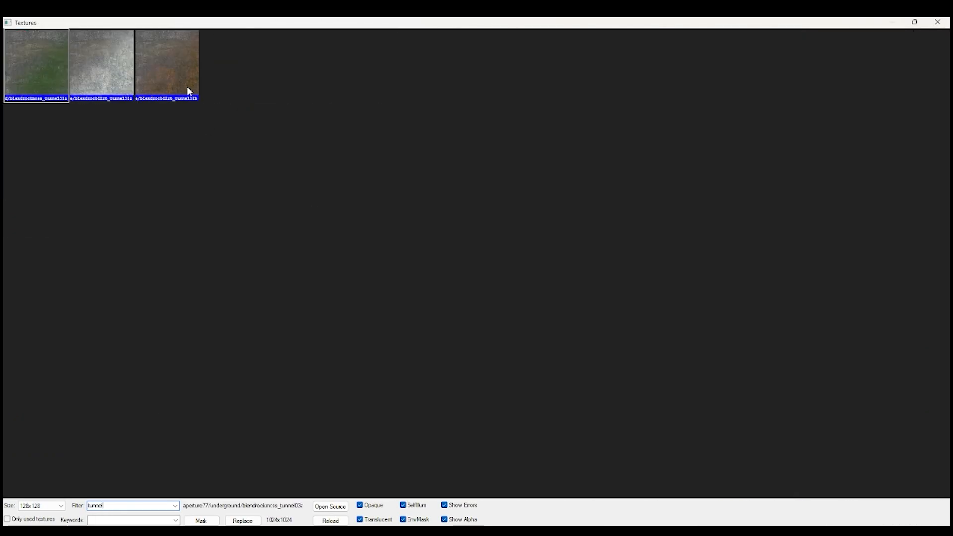
{"action": "double_click", "coordinate": [185, 88]}
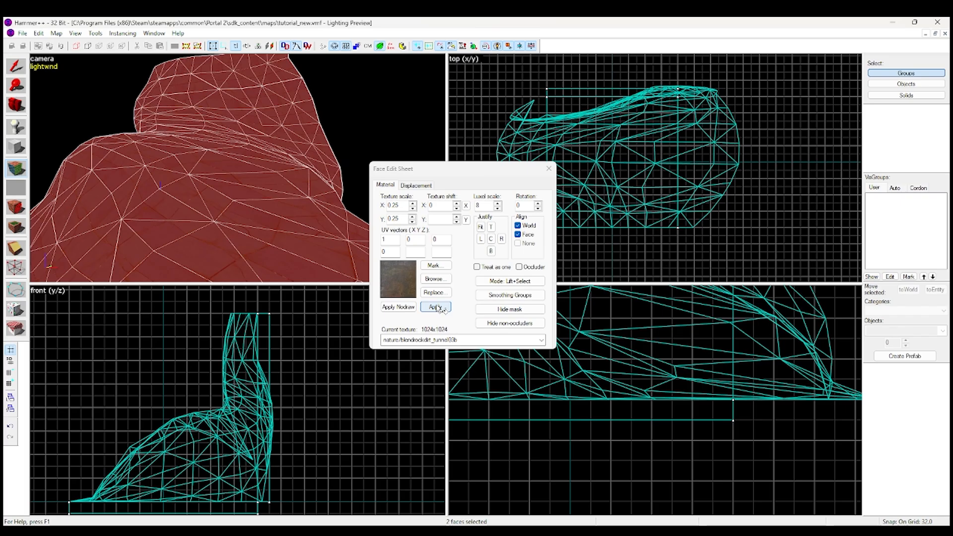
{"action": "left_click", "coordinate": [437, 307]}
Examine the rock-textured mound and wall from several distances and sides without the face selection overlay
{"action": "scroll", "coordinate": [289, 134], "scroll_direction": "down", "scroll_amount": 3}
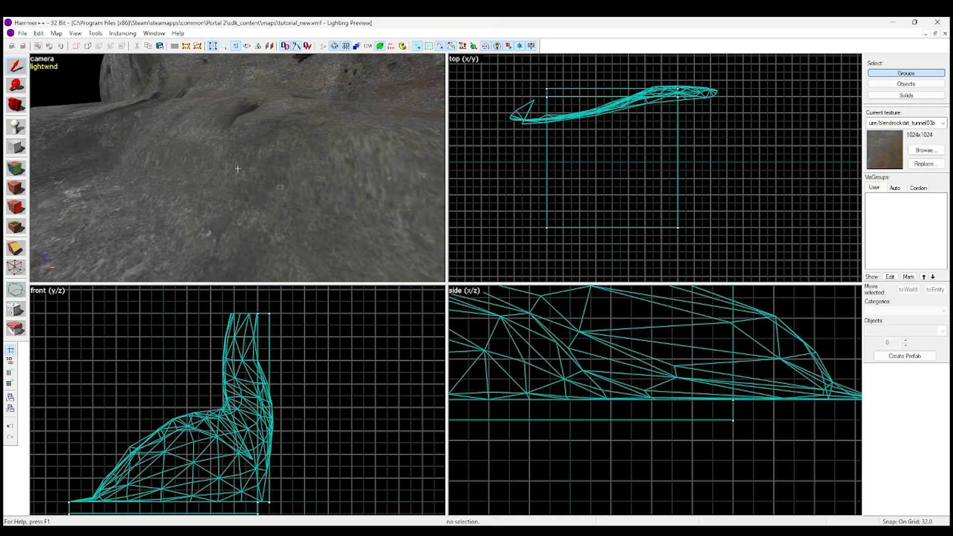
{"action": "key", "text": "s"}
{"action": "key", "text": "w"}
{"action": "key", "text": "w"}
{"action": "key", "text": "s"}
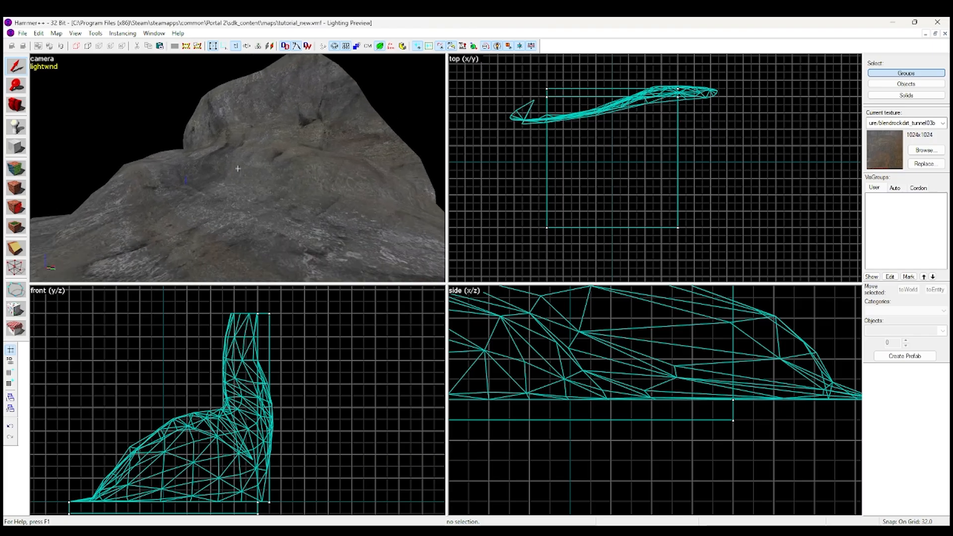
{"action": "left_click", "coordinate": [238, 169]}
{"action": "key", "text": "s"}
{"action": "key", "text": "z"}
Turn off the Grid mask for the floor and wall faces and destroy both displacements
{"action": "left_click", "coordinate": [254, 127], "text": "ctrl"}
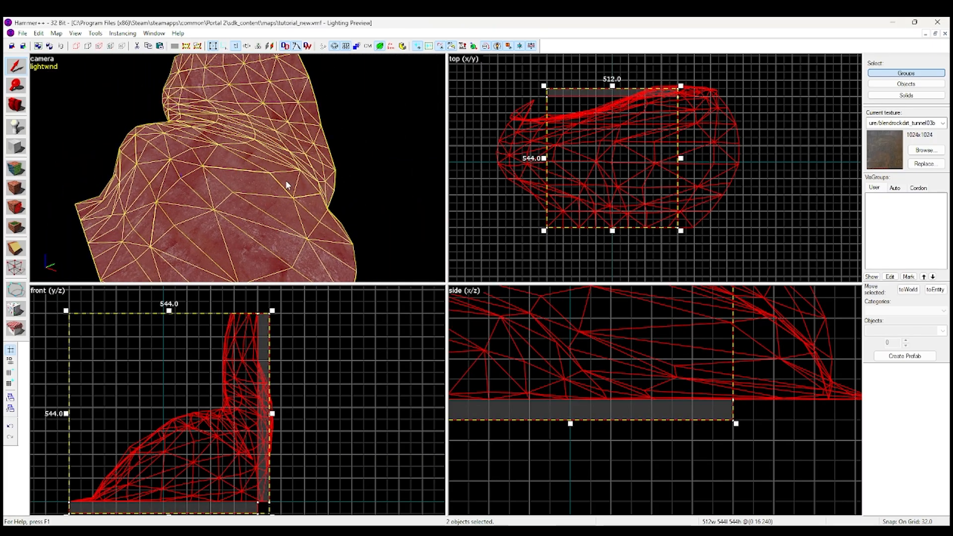
{"action": "left_click", "coordinate": [357, 193]}
{"action": "key", "text": "shift+a"}
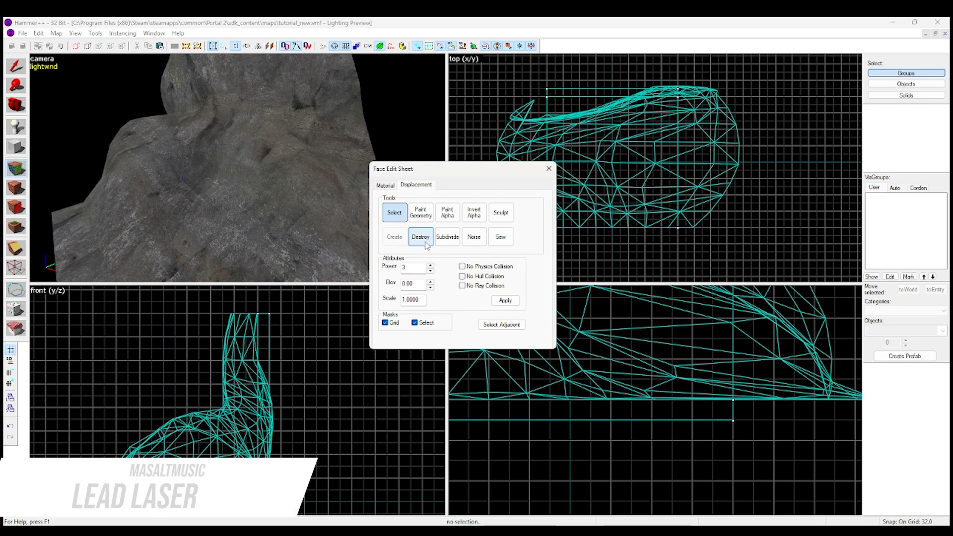
{"action": "left_click", "coordinate": [393, 323]}
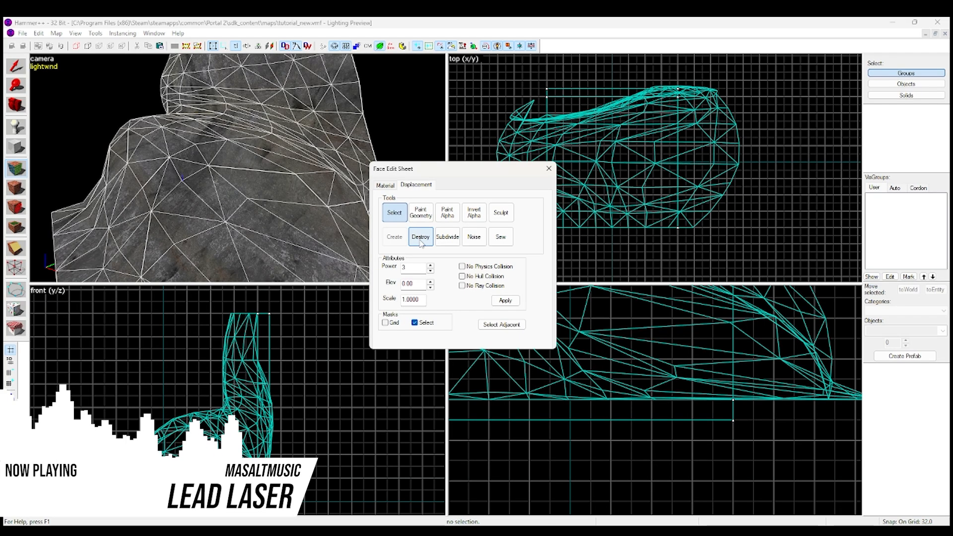
{"action": "left_click", "coordinate": [420, 242]}
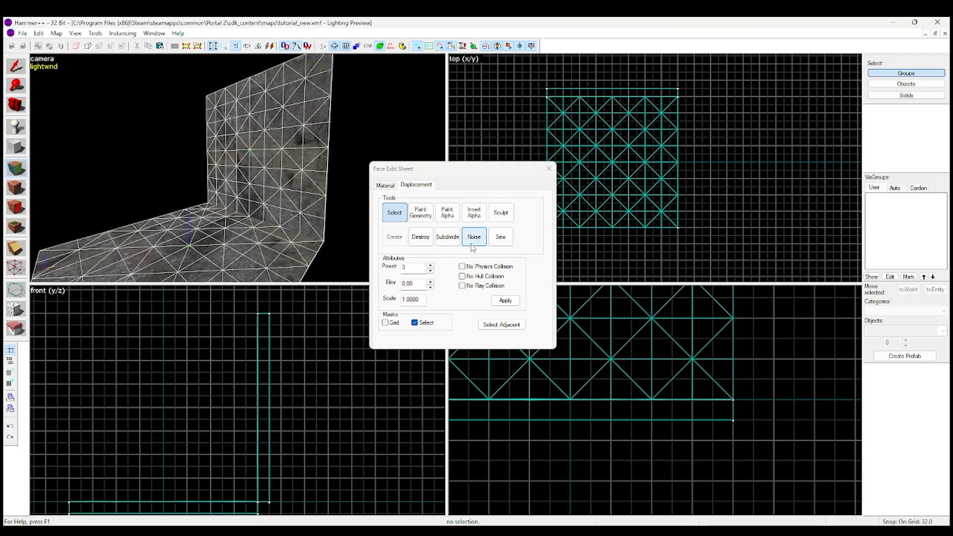
Apply displacement Noise with a minimum of 20.0 to the flat floor and wall displacements
{"action": "left_click", "coordinate": [472, 239]}
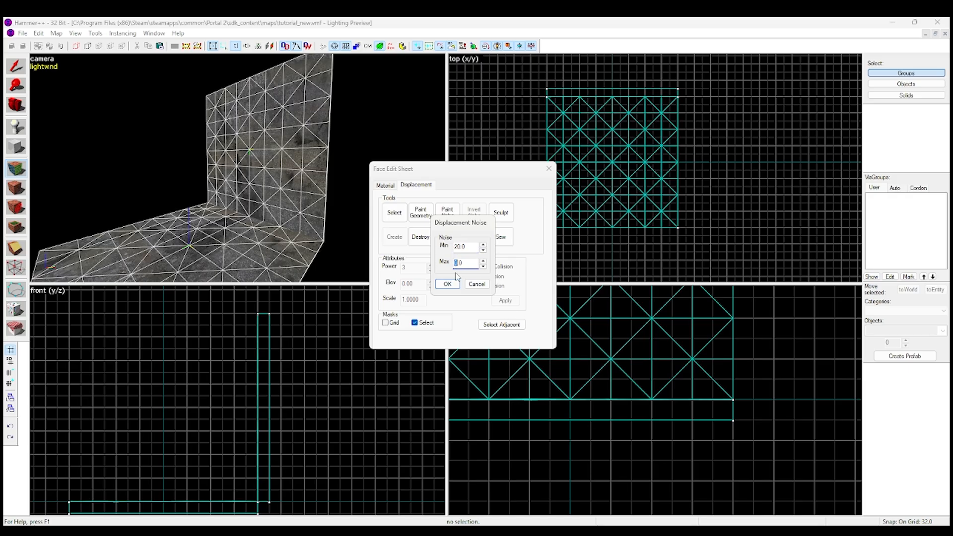
{"action": "key", "text": "Return"}
{"action": "key", "text": "z"}
{"action": "key", "text": "w"}
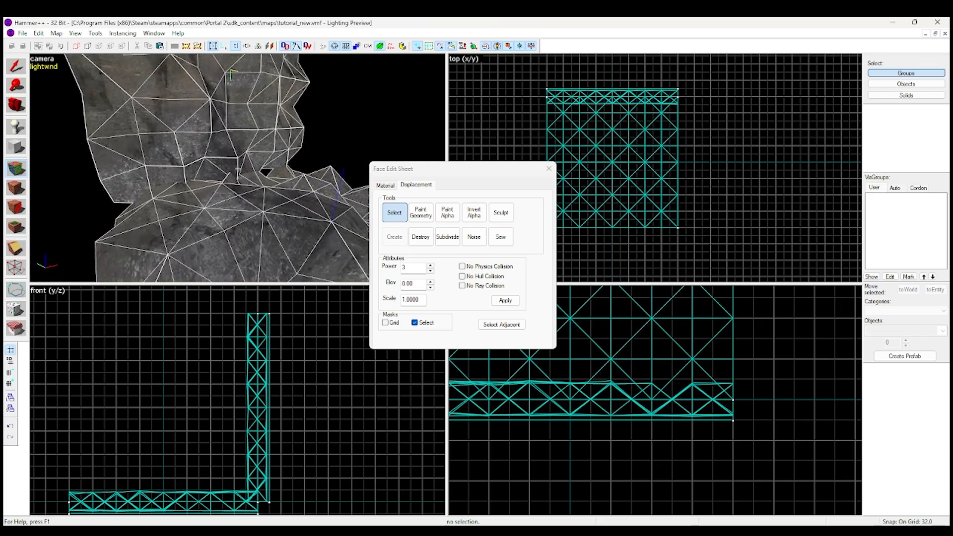
Examine the seam between the noisy floor and wall displacements up close and from several angles
{"action": "key", "text": "w"}
{"action": "key", "text": "w"}
{"action": "key", "text": "s"}
{"action": "key", "text": "w"}
{"action": "key", "text": "s"}
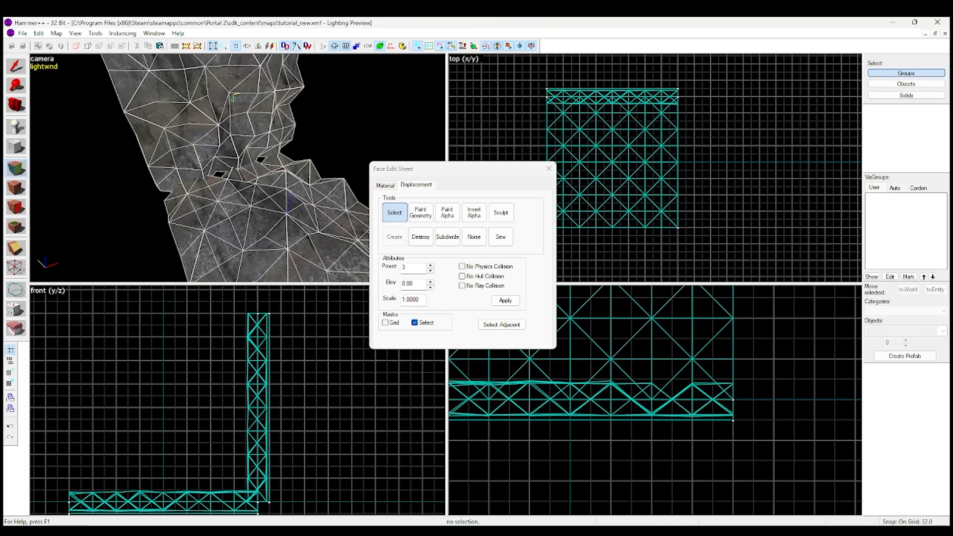
{"action": "key", "text": "w"}
{"action": "key", "text": "d"}
{"action": "key", "text": "a"}
{"action": "key", "text": "d"}
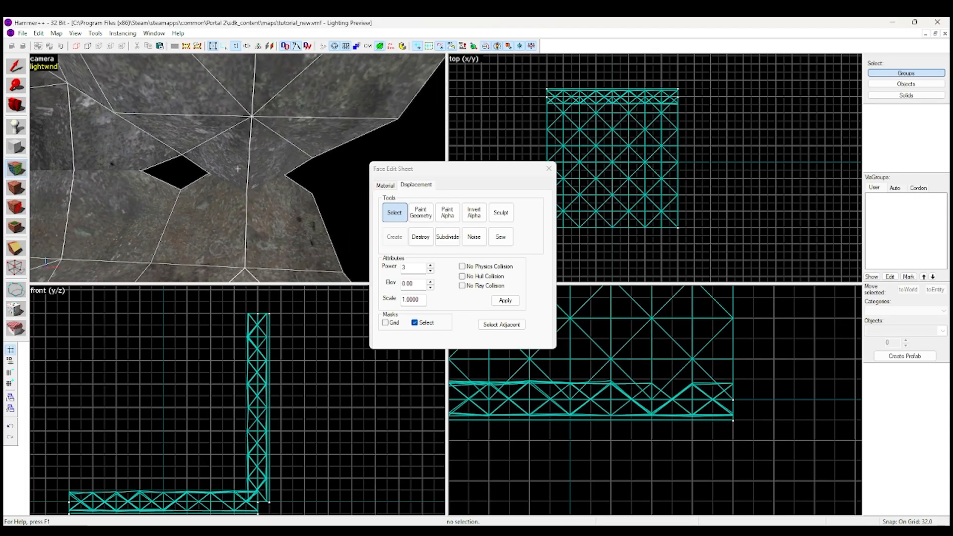
{"action": "key", "text": "d"}
{"action": "key", "text": "w"}
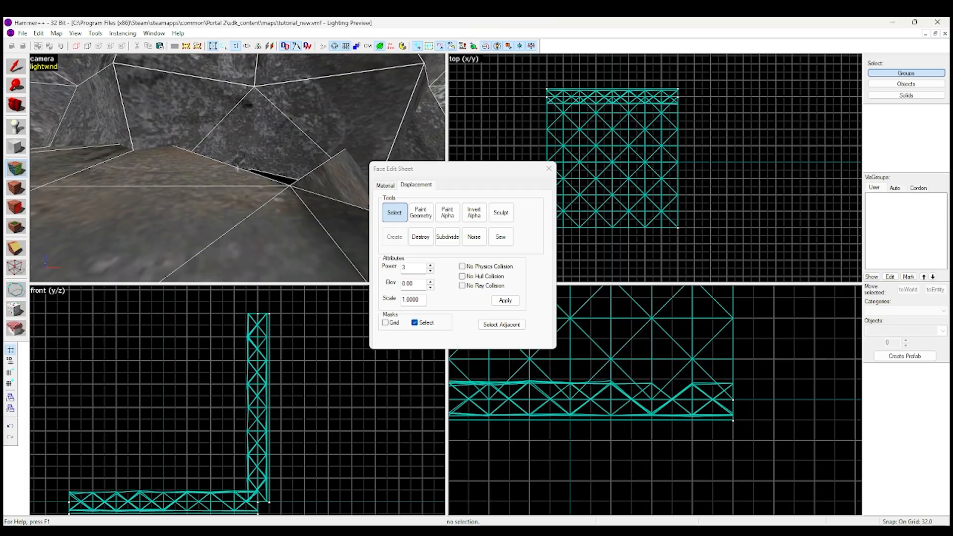
{"action": "key", "text": "s"}
Sew the floor and wall displacements together along their shared edge
{"action": "key", "text": "z"}
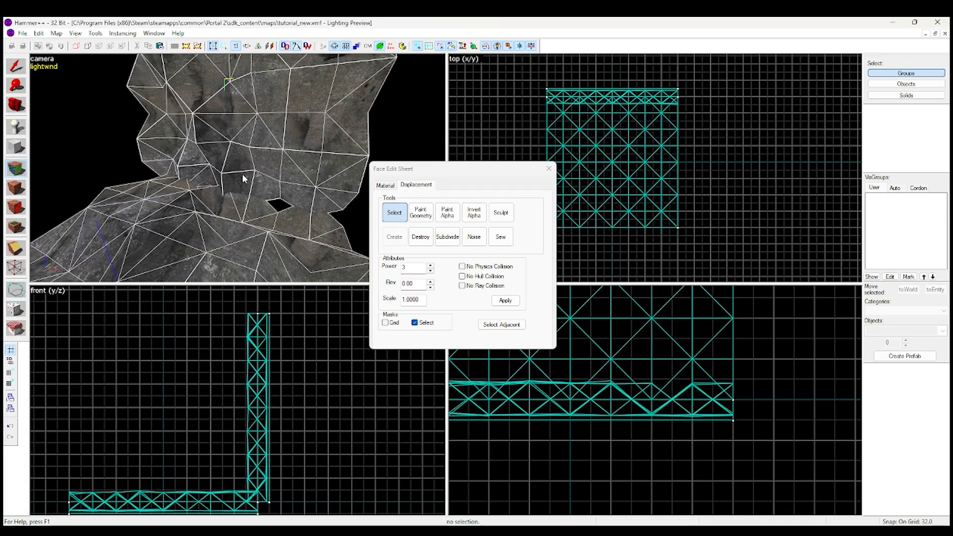
{"action": "left_click", "coordinate": [497, 243]}
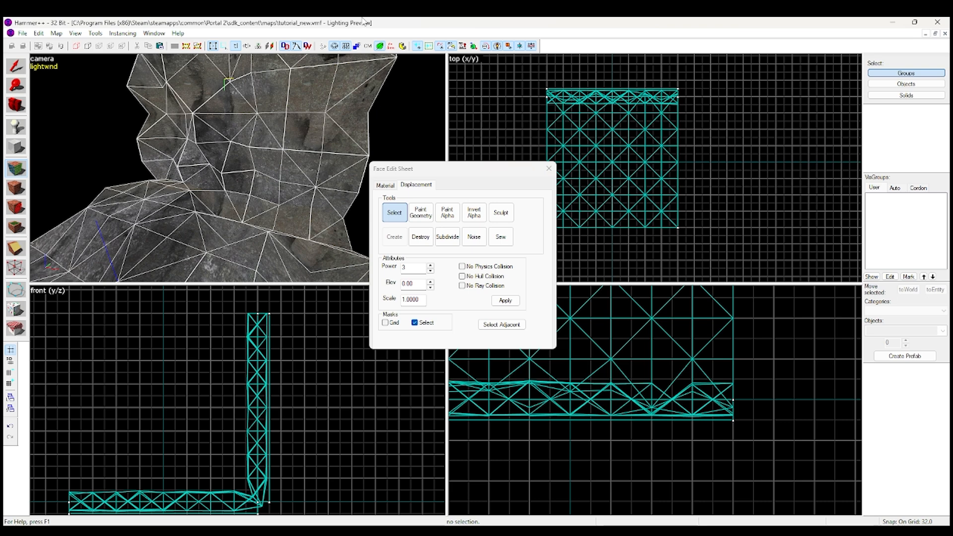
{"action": "key", "text": "z"}
Inspect the sewn seam and the rough floor and wall surfaces from close up and from the sides
{"action": "key", "text": "w"}
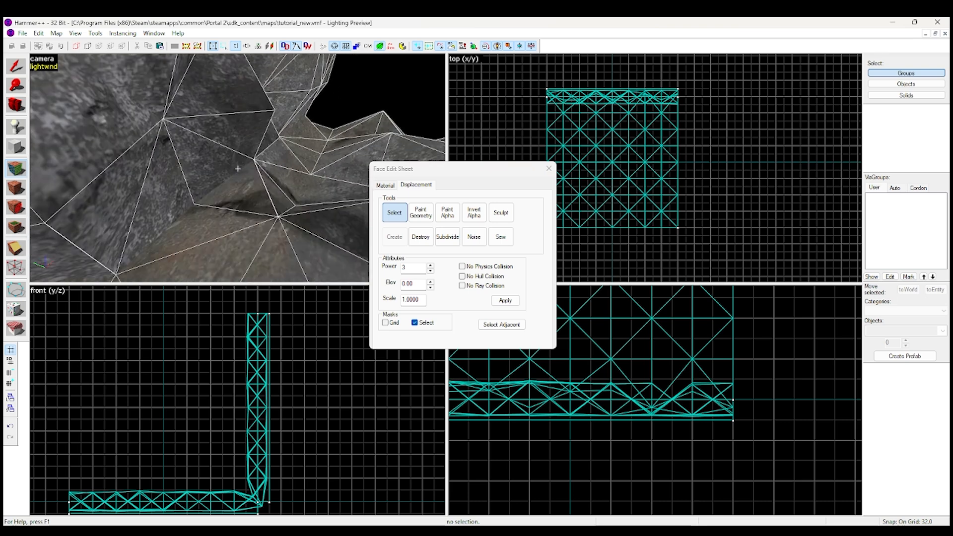
{"action": "key", "text": "d"}
{"action": "key", "text": "z"}
{"action": "key", "text": "z"}
{"action": "key", "text": "d"}
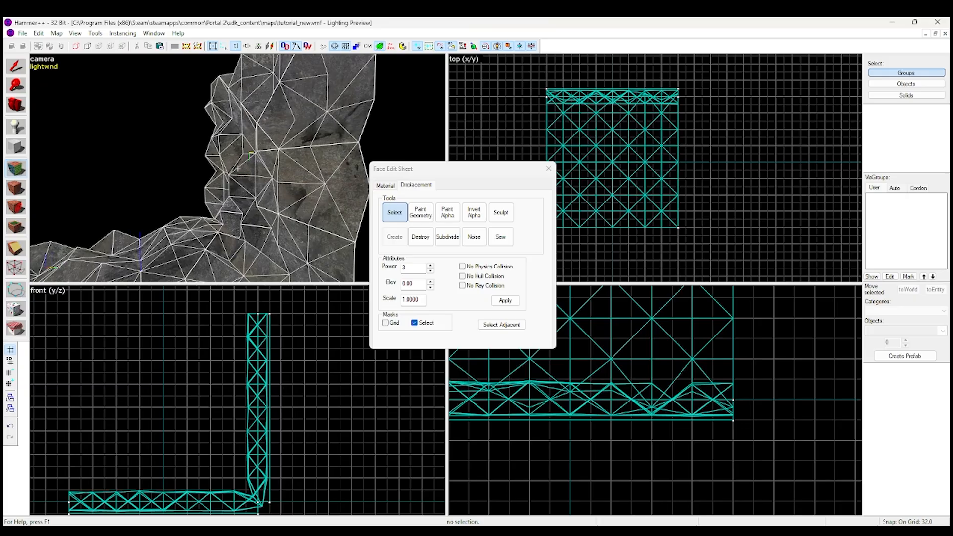
{"action": "key", "text": "a"}
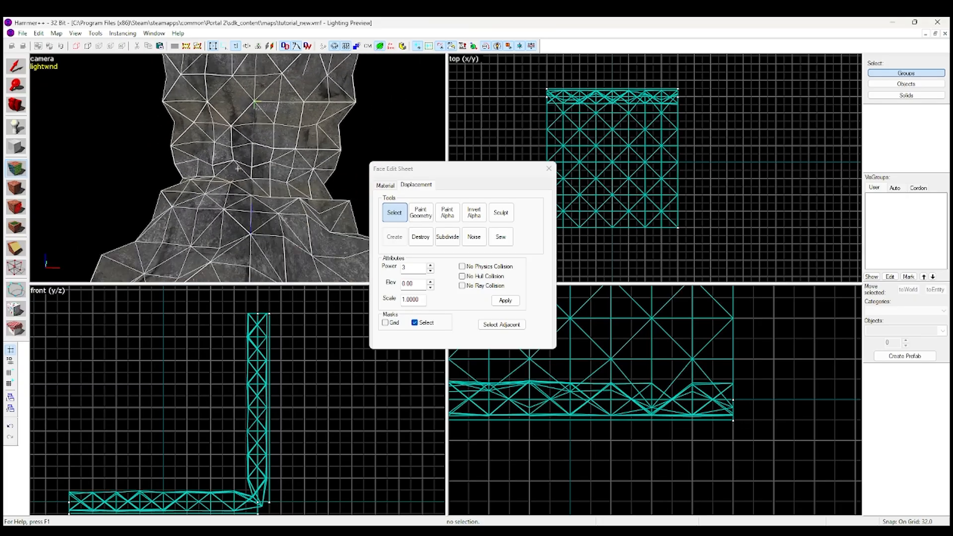
{"action": "key", "text": "d"}
{"action": "key", "text": "a"}
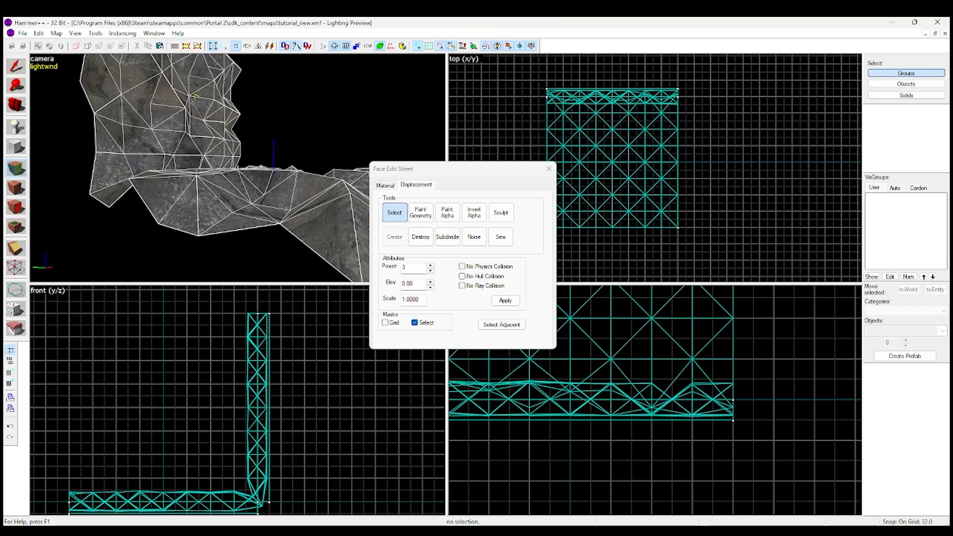
Set up Paint Geometry with the Smooth effect, the spatial brush and the Face Normal axis
{"action": "key", "text": "w"}
{"action": "key", "text": "s"}
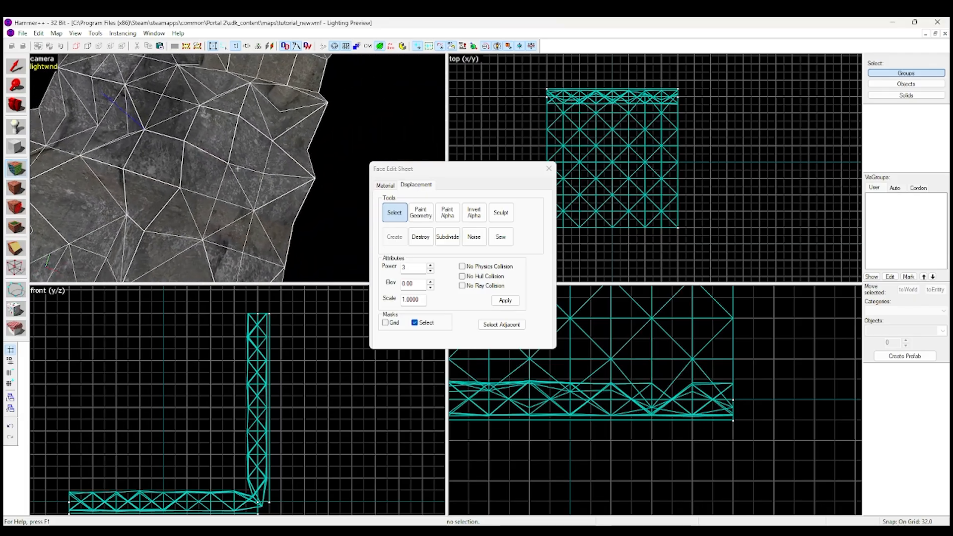
{"action": "key", "text": "d"}
{"action": "key", "text": "z"}
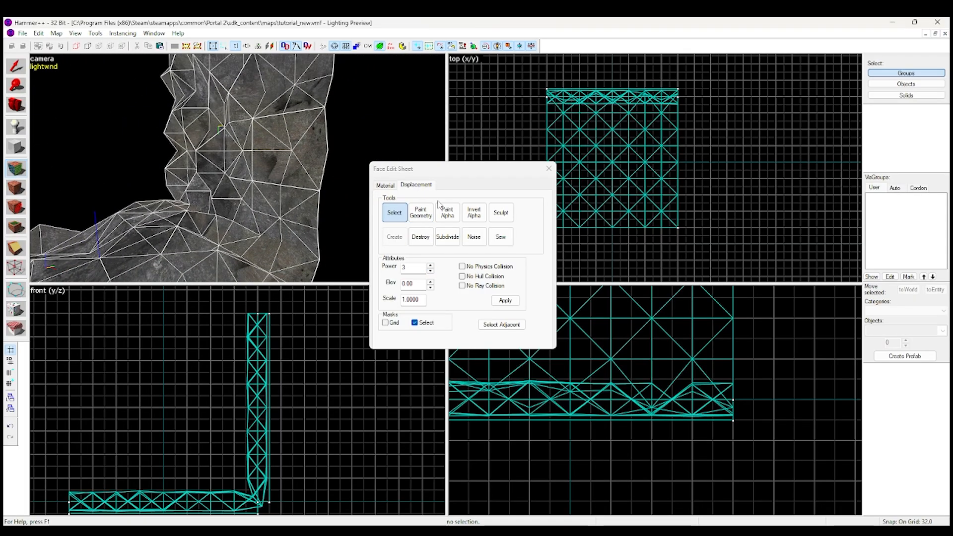
{"action": "left_click", "coordinate": [412, 209]}
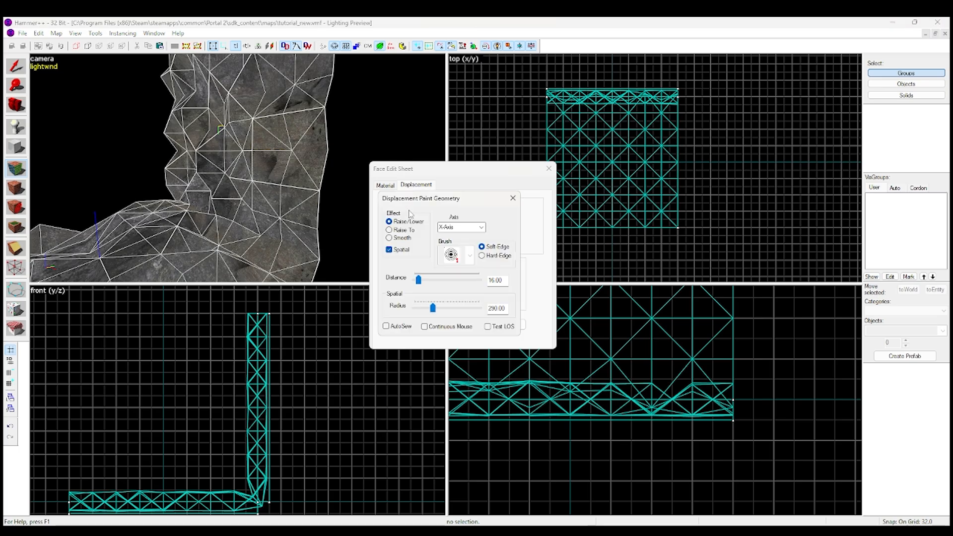
{"action": "left_click_drag", "start_coordinate": [465, 198], "coordinate": [507, 190]}
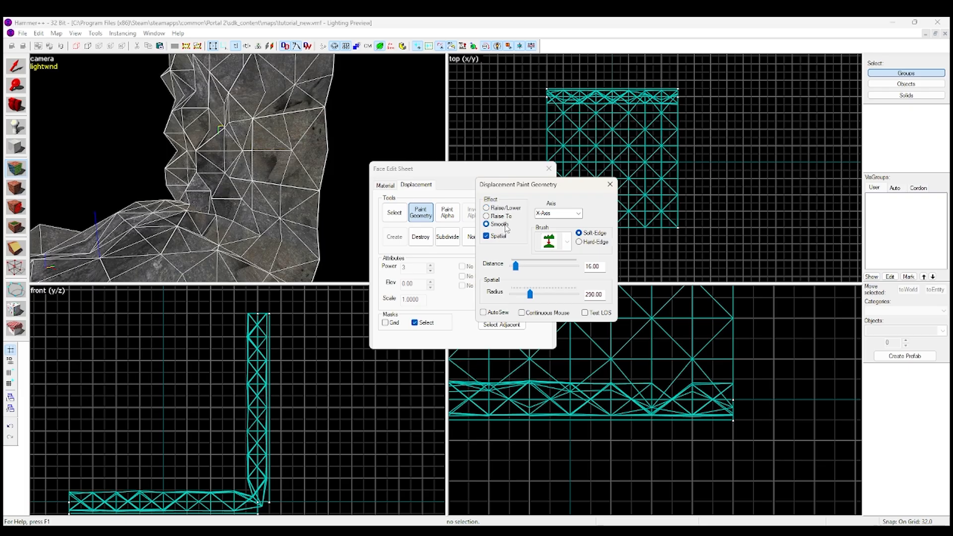
{"action": "left_click", "coordinate": [571, 248]}
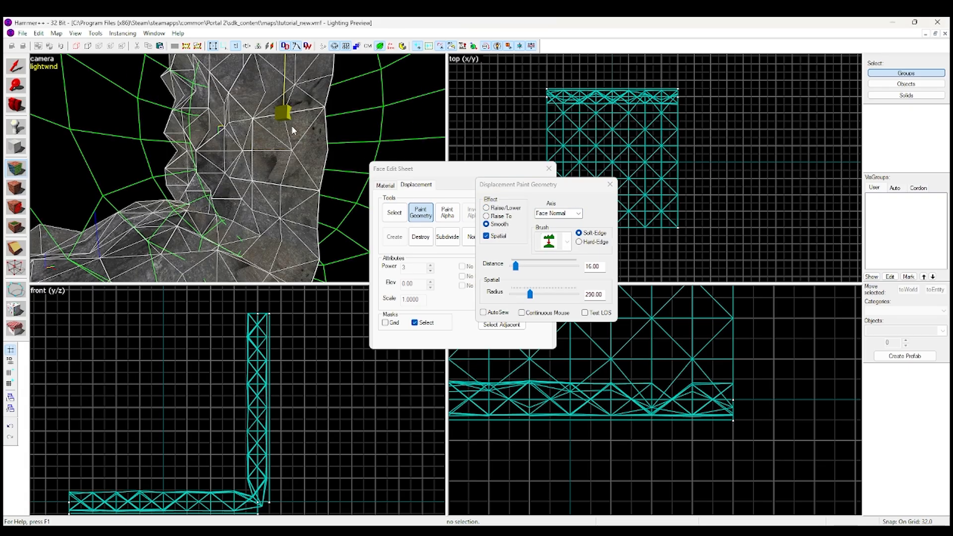
Reduce the smoothing brush's spatial radius to about half its size
{"action": "key", "text": "a"}
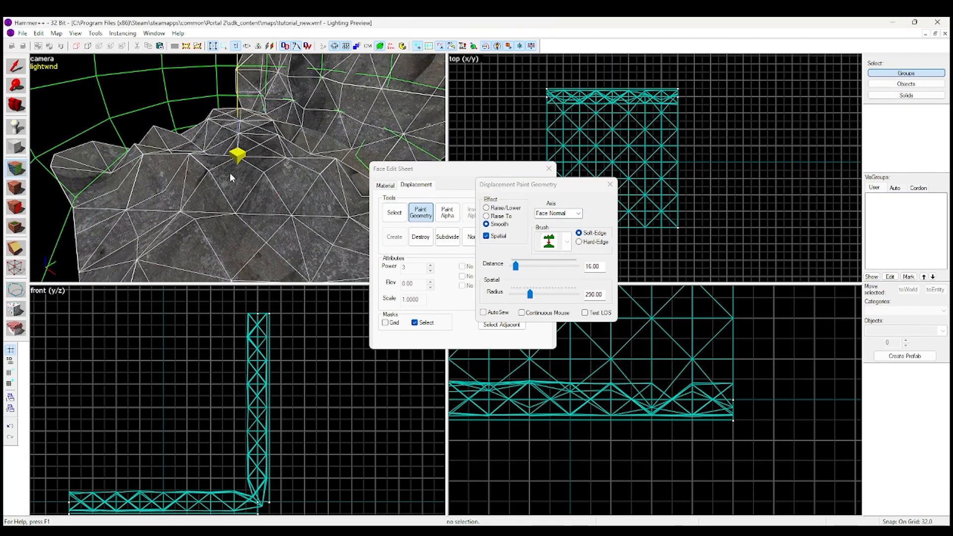
{"action": "key", "text": "w"}
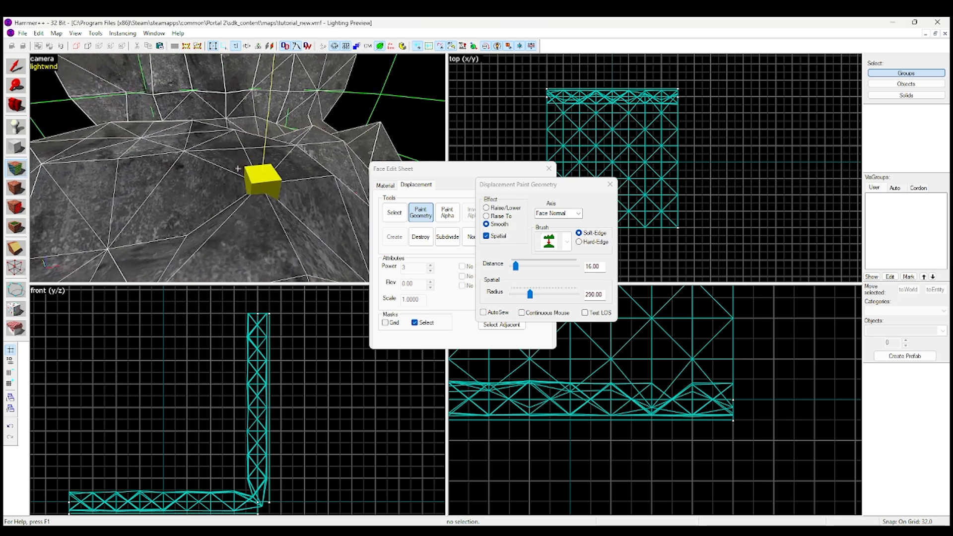
{"action": "key", "text": "w"}
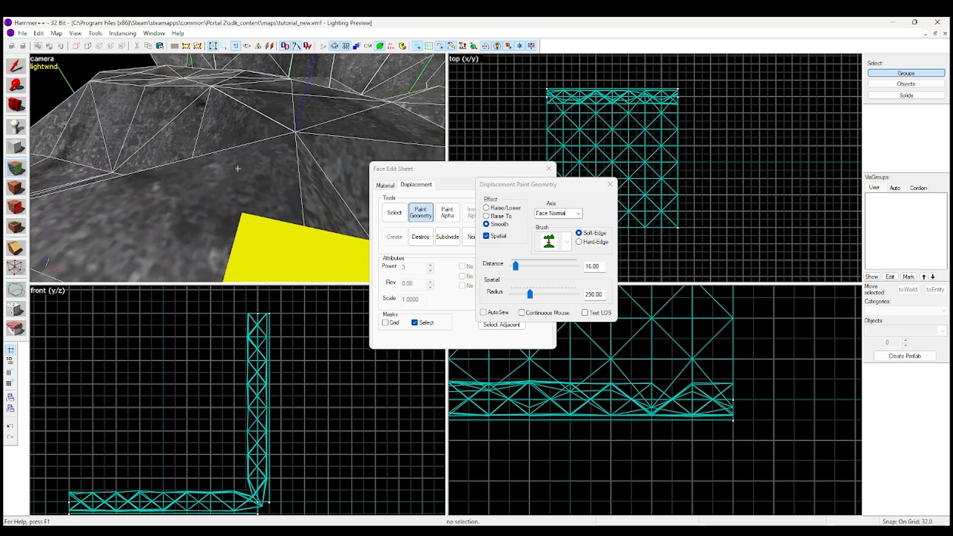
{"action": "key", "text": "z"}
{"action": "left_click_drag", "start_coordinate": [530, 295], "coordinate": [521, 295]}
{"action": "left_click", "coordinate": [425, 20]}
{"action": "key", "text": "z"}
{"action": "key", "text": "d"}
{"action": "key", "text": "a"}
{"action": "key", "text": "s"}
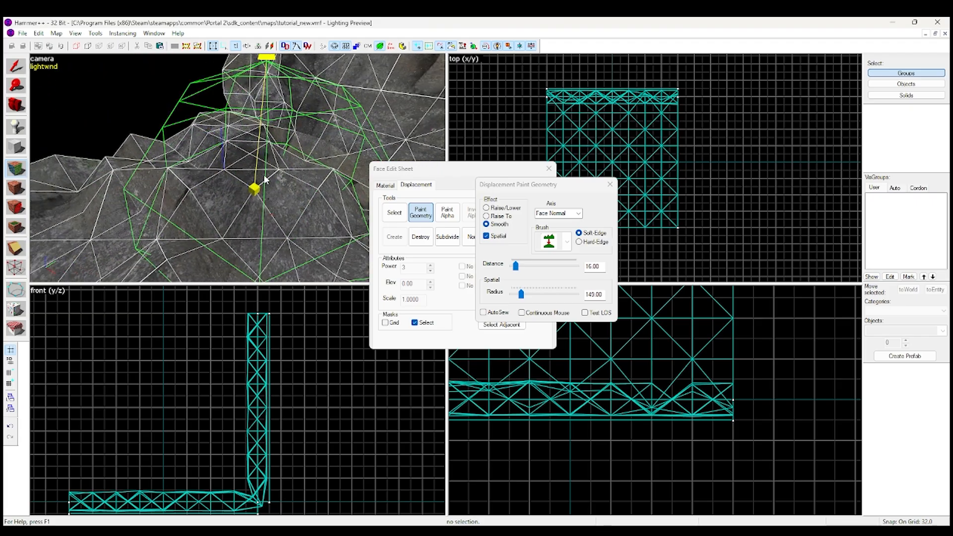
Smooth the rough floor displacement with several brush strokes, from the base of the wall out towards its edges
{"action": "key", "text": "z"}
{"action": "mouse_move", "coordinate": [214, 199]}
{"action": "left_mouse_down"}
{"action": "mouse_move", "coordinate": [255, 199]}
{"action": "mouse_move", "coordinate": [279, 160]}
{"action": "mouse_move", "coordinate": [193, 169]}
{"action": "left_mouse_up"}
{"action": "key", "text": "w"}
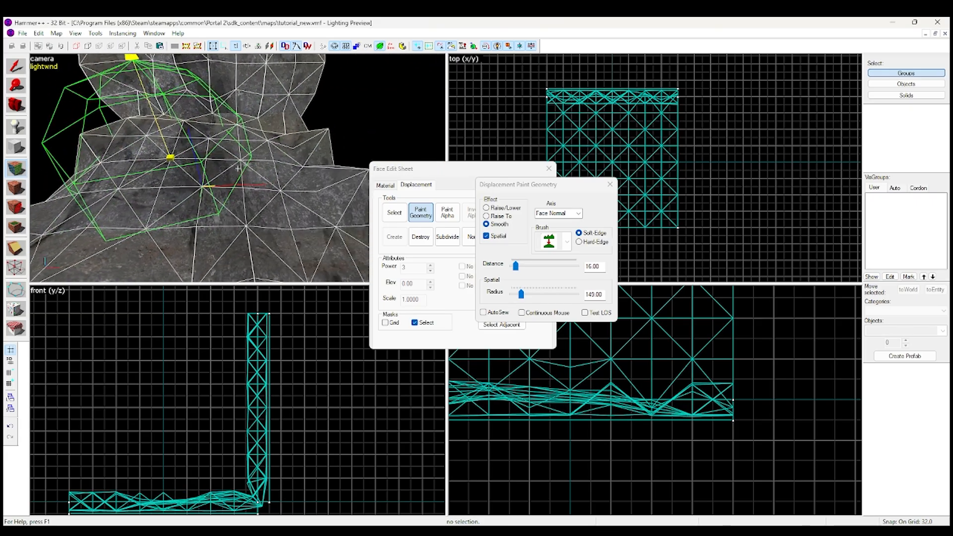
{"action": "key", "text": "z"}
{"action": "key", "text": "z"}
{"action": "mouse_move", "coordinate": [237, 168]}
{"action": "left_mouse_down"}
{"action": "mouse_move", "coordinate": [198, 174]}
{"action": "mouse_move", "coordinate": [212, 212]}
{"action": "left_mouse_up"}
{"action": "key", "text": "z"}
{"action": "key", "text": "s"}
{"action": "key", "text": "w"}
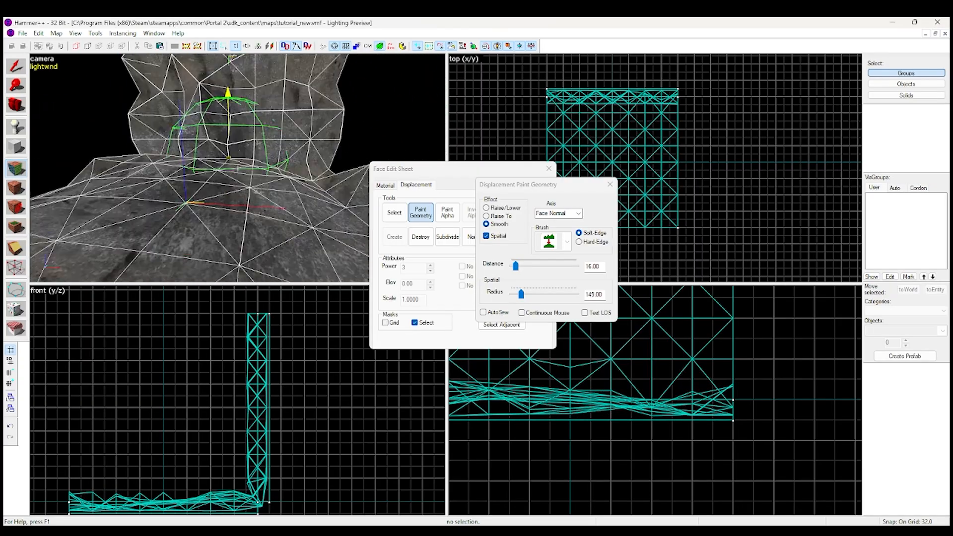
{"action": "key", "text": "z"}
{"action": "left_click_drag", "start_coordinate": [237, 168], "coordinate": [284, 230]}
{"action": "key", "text": "z"}
{"action": "key", "text": "s"}
{"action": "key", "text": "z"}
{"action": "mouse_move", "coordinate": [112, 202]}
{"action": "left_mouse_down"}
{"action": "mouse_move", "coordinate": [73, 209]}
{"action": "mouse_move", "coordinate": [112, 211]}
{"action": "left_mouse_up"}
{"action": "key", "text": "z"}
{"action": "key", "text": "w"}
{"action": "key", "text": "z"}
{"action": "mouse_move", "coordinate": [237, 168]}
{"action": "left_mouse_down"}
{"action": "mouse_move", "coordinate": [169, 169]}
{"action": "mouse_move", "coordinate": [247, 160]}
{"action": "mouse_move", "coordinate": [149, 208]}
{"action": "mouse_move", "coordinate": [232, 162]}
{"action": "mouse_move", "coordinate": [157, 203]}
{"action": "mouse_move", "coordinate": [179, 114]}
{"action": "mouse_move", "coordinate": [137, 90]}
{"action": "mouse_move", "coordinate": [129, 196]}
{"action": "mouse_move", "coordinate": [117, 208]}
{"action": "left_mouse_up"}
{"action": "key", "text": "z"}
{"action": "key", "text": "w"}
{"action": "key", "text": "z"}
{"action": "key", "text": "z"}
{"action": "key", "text": "w"}
{"action": "key", "text": "z"}
{"action": "left_click_drag", "start_coordinate": [274, 172], "coordinate": [263, 176]}
Leave face editing and inspect the smoothed floor and wall without the wireframe overlay
{"action": "key", "text": "z"}
{"action": "key", "text": "z"}
{"action": "key", "text": "z"}
{"action": "key", "text": "z"}
Smooth the wall displacement along two other axes, with one brush stroke for each axis
{"action": "left_click", "coordinate": [578, 214]}
{"action": "left_click", "coordinate": [551, 222]}
{"action": "left_click_drag", "start_coordinate": [163, 144], "coordinate": [199, 164]}
{"action": "left_click", "coordinate": [578, 214]}
{"action": "left_click", "coordinate": [551, 230]}
{"action": "left_click_drag", "start_coordinate": [258, 124], "coordinate": [189, 164]}
{"action": "key", "text": "z"}
{"action": "key", "text": "z"}
{"action": "left_click", "coordinate": [548, 168]}
{"action": "key", "text": "z"}
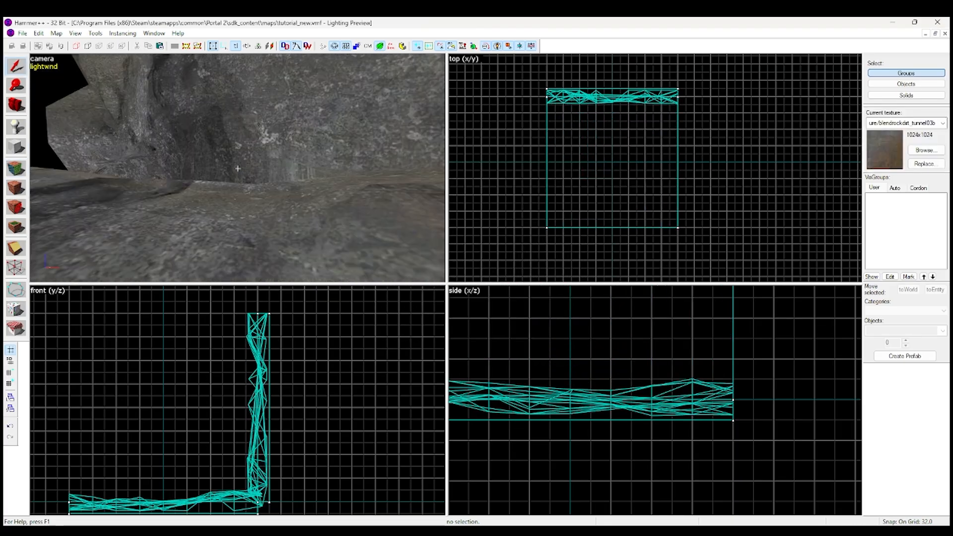
{"action": "key", "text": "s"}
{"action": "key", "text": "w"}
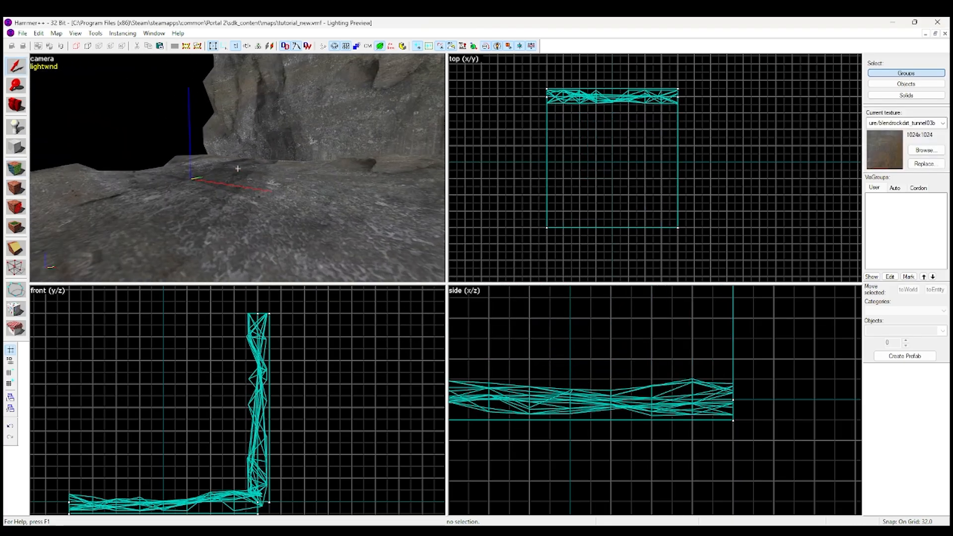
{"action": "key", "text": "z"}
Reopen the displacement settings and apply an elevation of 10.00 to the floor and wall displacements
{"action": "key", "text": "shift+a"}
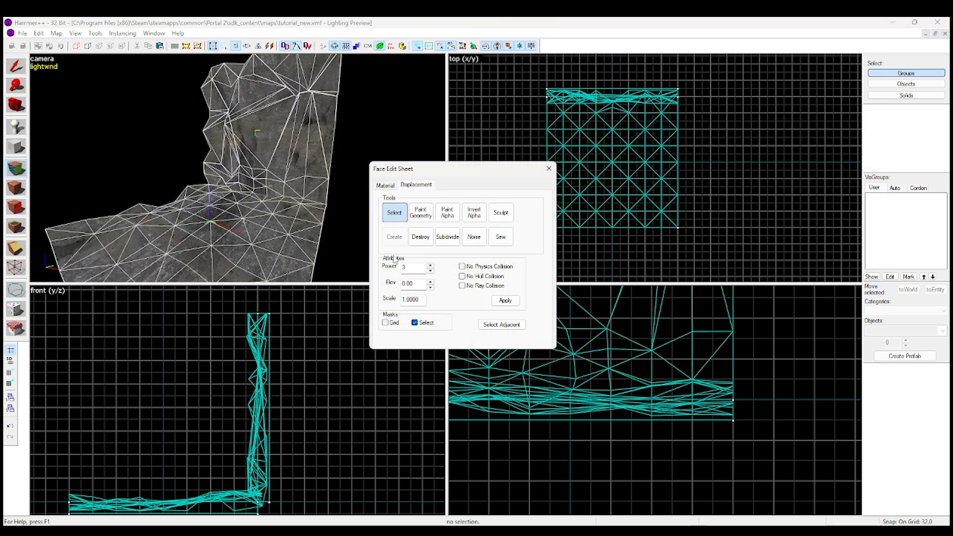
{"action": "left_click", "coordinate": [406, 283]}
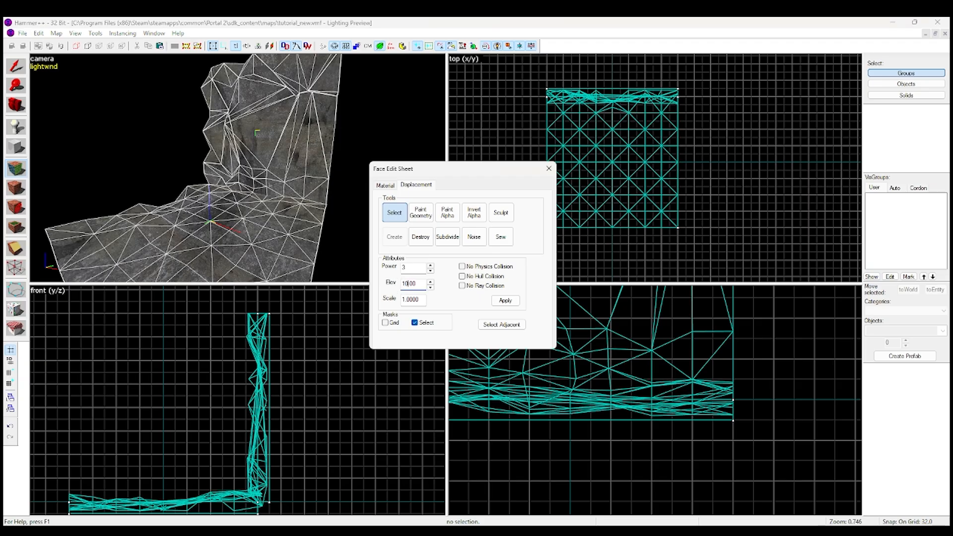
{"action": "left_click", "coordinate": [504, 302]}
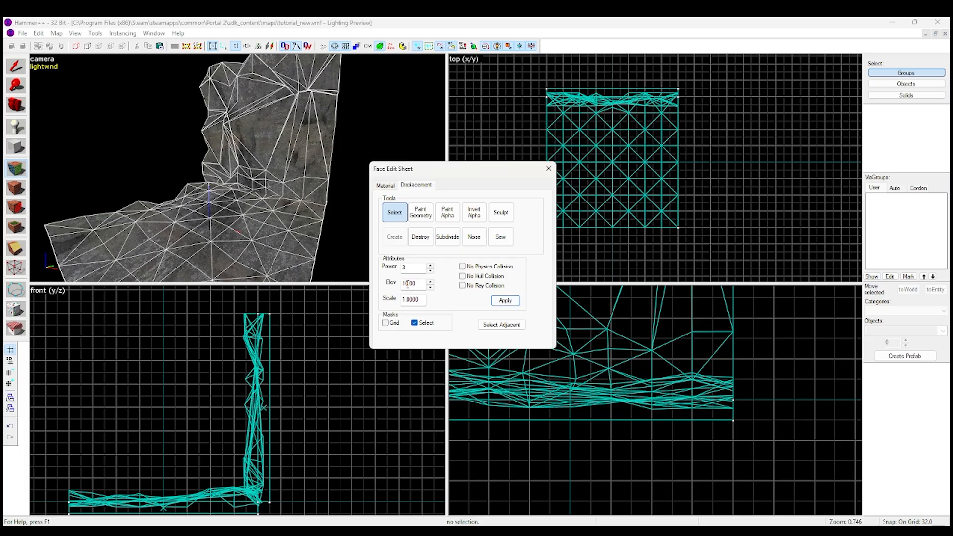
{"action": "left_click", "coordinate": [203, 175]}
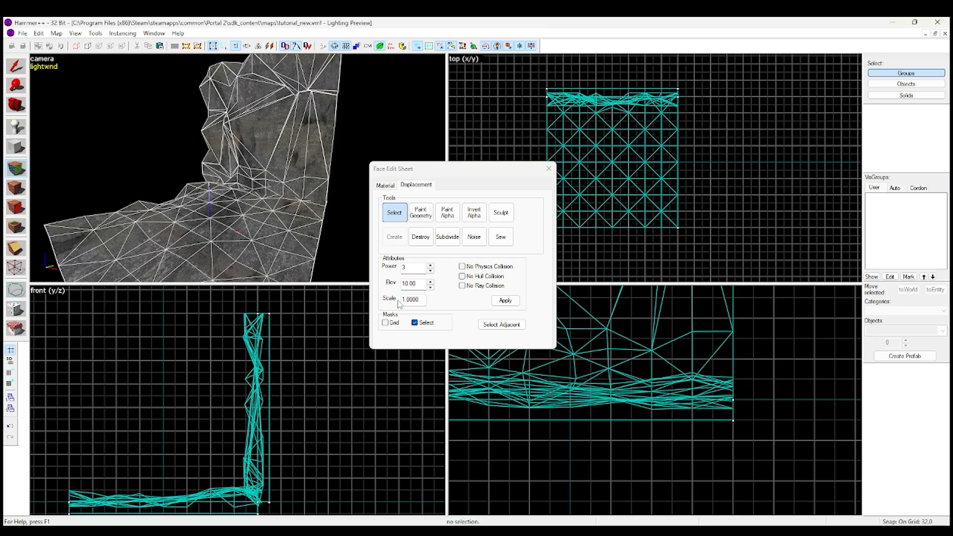
Apply a scale of 2.0000 to the floor and wall displacements and view the exaggerated relief up close
{"action": "left_click_drag", "start_coordinate": [402, 300], "coordinate": [436, 306]}
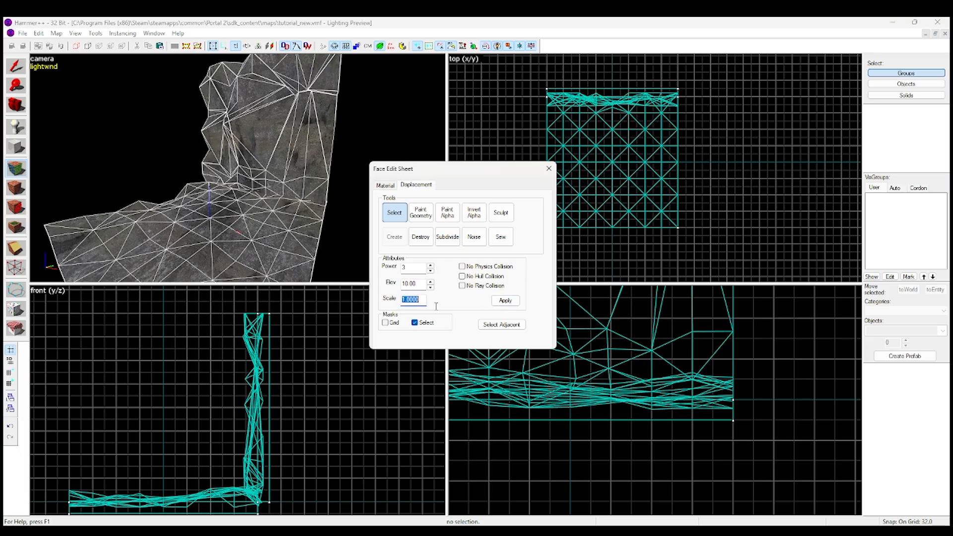
{"action": "left_click", "coordinate": [505, 301]}
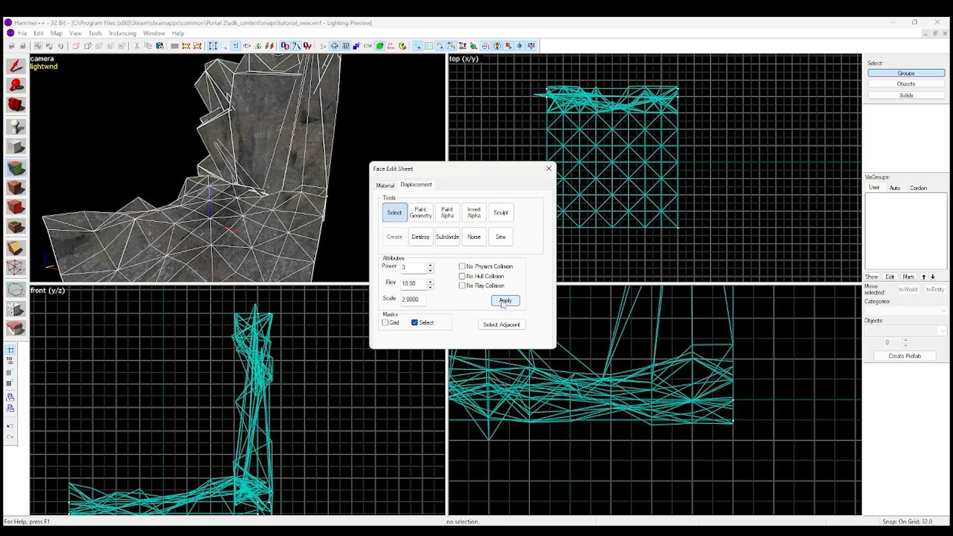
{"action": "key", "text": "z"}
{"action": "key", "text": "w"}
{"action": "key", "text": "w"}
{"action": "key", "text": "s"}
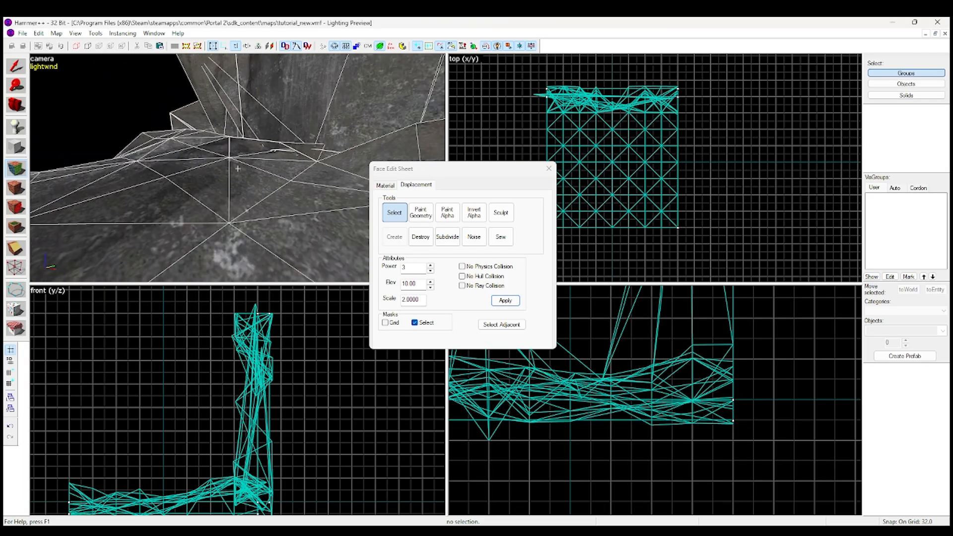
{"action": "key", "text": "s"}
{"action": "key", "text": "z"}
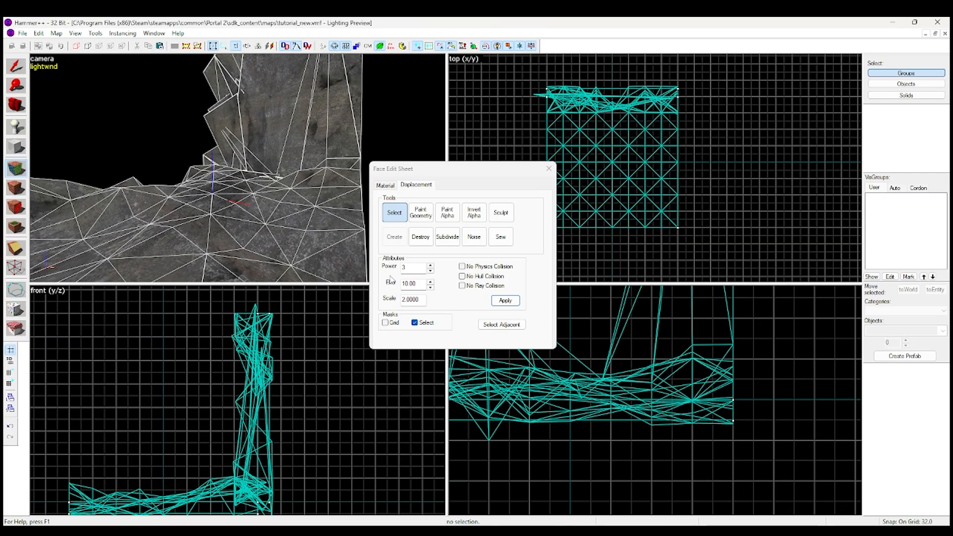
{"action": "left_click", "coordinate": [476, 270]}
{"action": "scroll", "coordinate": [287, 194], "scroll_direction": "up", "scroll_amount": 1}
{"action": "scroll", "coordinate": [286, 194], "scroll_direction": "down", "scroll_amount": 2}
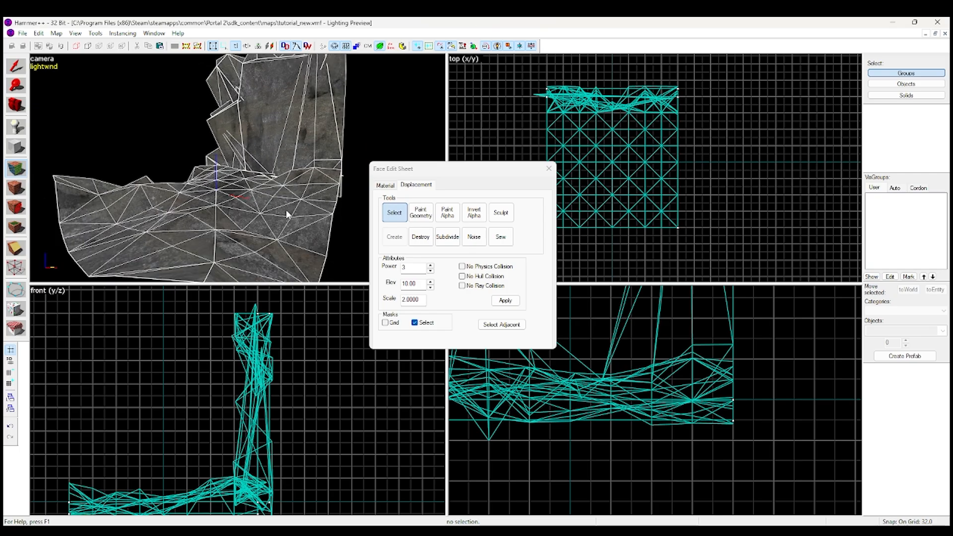
Invert the alpha of the floor and wall displacements back and forth several times
{"action": "left_click", "coordinate": [472, 214]}
{"action": "left_click", "coordinate": [471, 214]}
{"action": "left_click", "coordinate": [472, 214]}
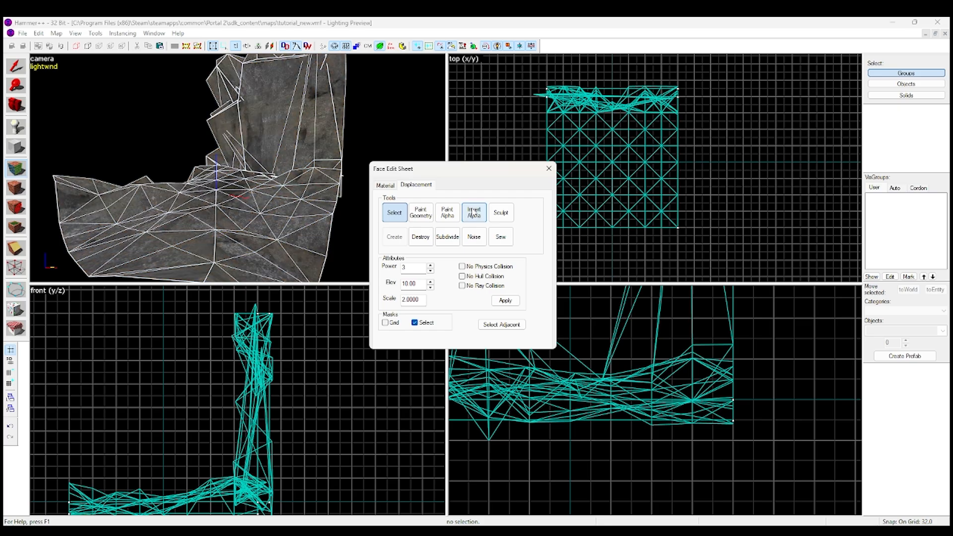
{"action": "left_click", "coordinate": [471, 214]}
{"action": "left_click", "coordinate": [472, 214]}
Increase the Paint Alpha value and paint the second texture onto the floor near the wall
{"action": "left_click", "coordinate": [453, 216]}
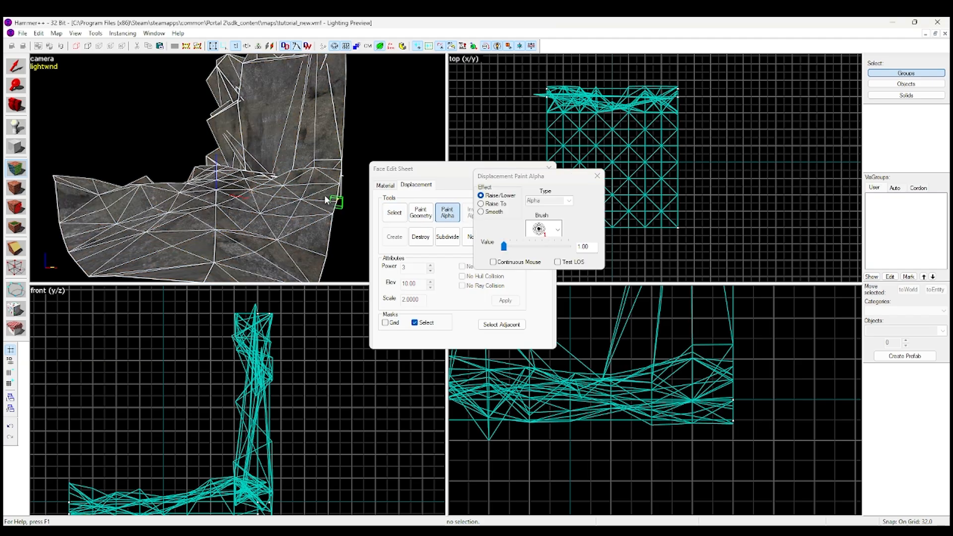
{"action": "scroll", "coordinate": [323, 194], "scroll_direction": "up", "scroll_amount": 4}
{"action": "key", "text": "z"}
{"action": "key", "text": "z"}
{"action": "left_click_drag", "start_coordinate": [504, 246], "coordinate": [528, 246]}
{"action": "mouse_move", "coordinate": [253, 218]}
{"action": "left_mouse_down"}
{"action": "mouse_move", "coordinate": [287, 202]}
{"action": "mouse_move", "coordinate": [198, 228]}
{"action": "left_mouse_up"}
{"action": "left_click", "coordinate": [597, 175]}
Invert the painted alpha on the floor and wall displacements, and invert it once more
{"action": "left_click", "coordinate": [478, 217]}
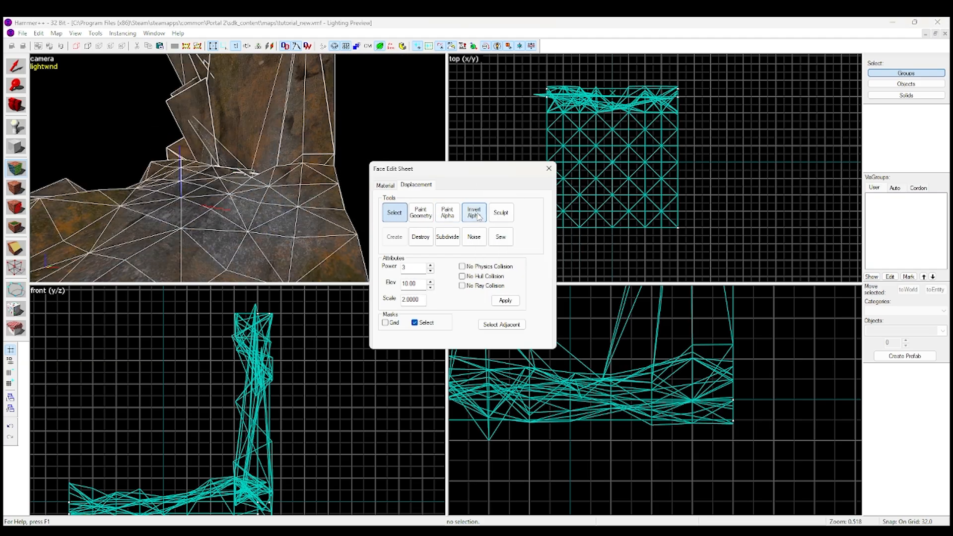
{"action": "key", "text": "z"}
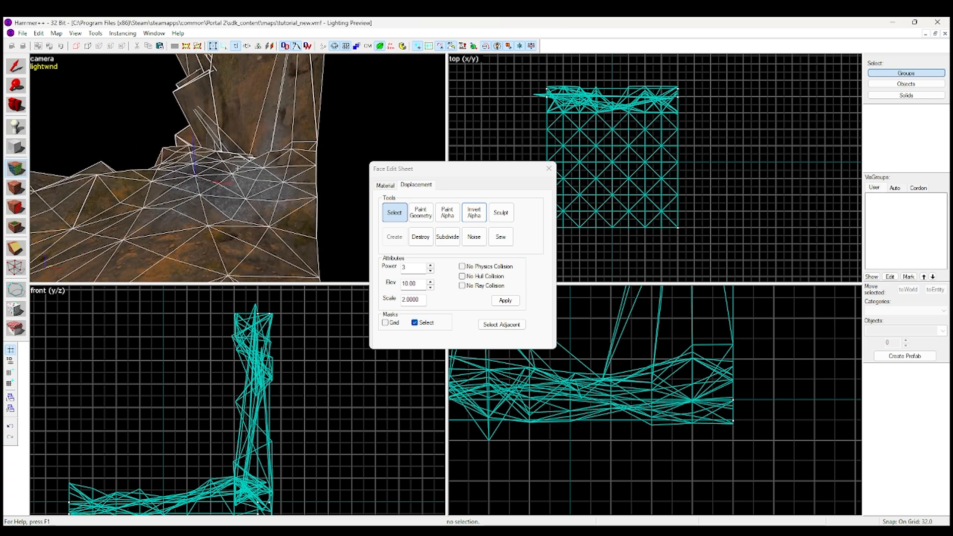
{"action": "key", "text": "z"}
{"action": "left_click", "coordinate": [478, 216]}
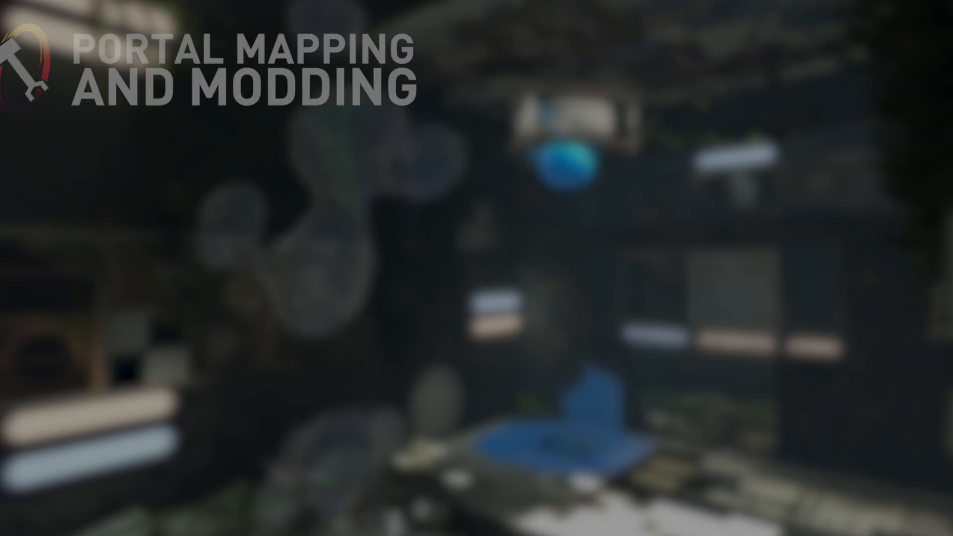